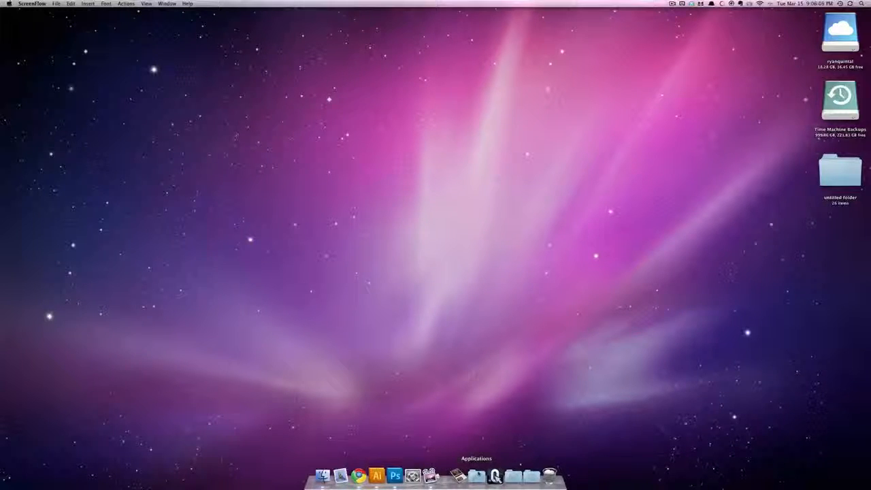
Step: Capture a screenshot of the large App Store icon from the Applications folder, and close the folder window
left_click(476, 475)
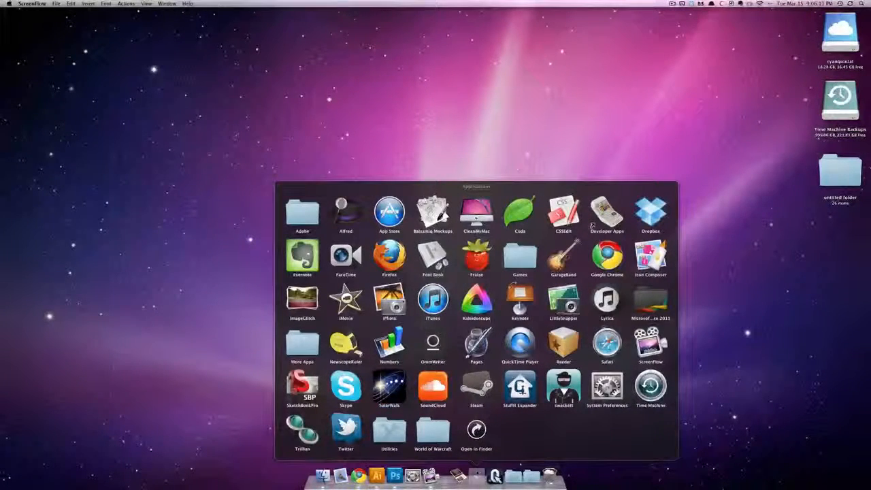
left_click(322, 475)
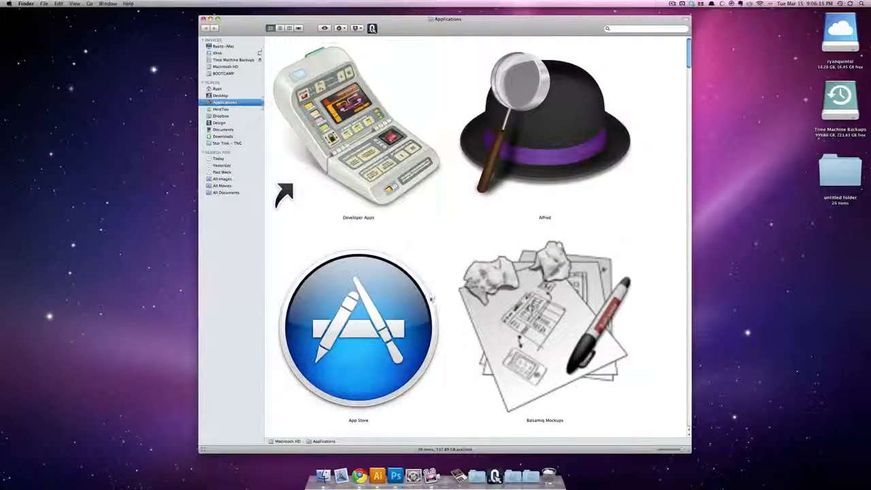
scroll(428, 297, "down", 5)
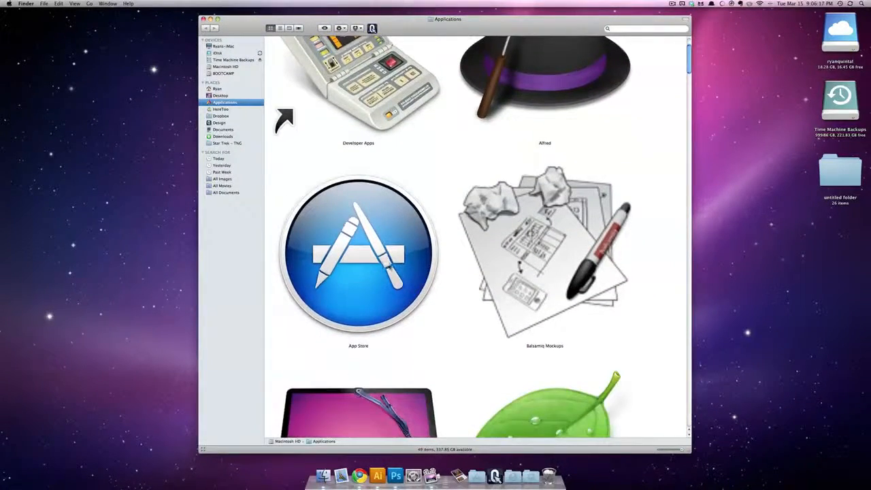
scroll(478, 238, "down", 2)
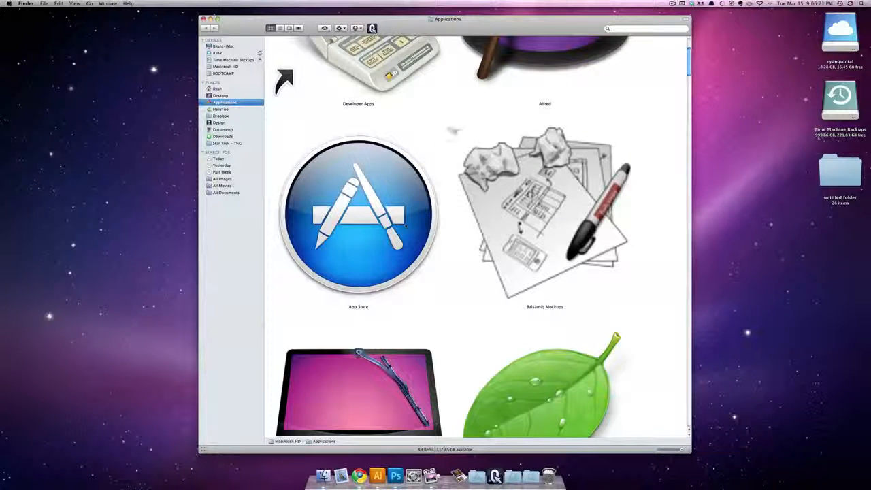
left_click_drag(449, 127, 263, 322)
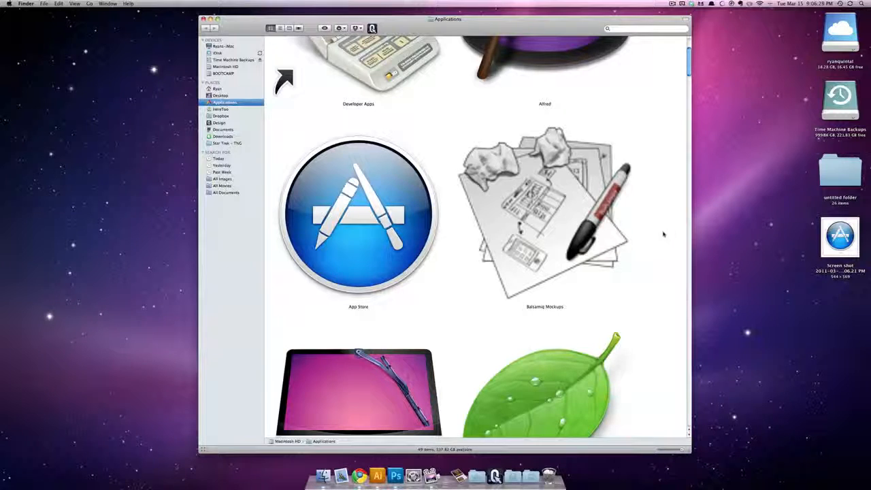
key("super+w")
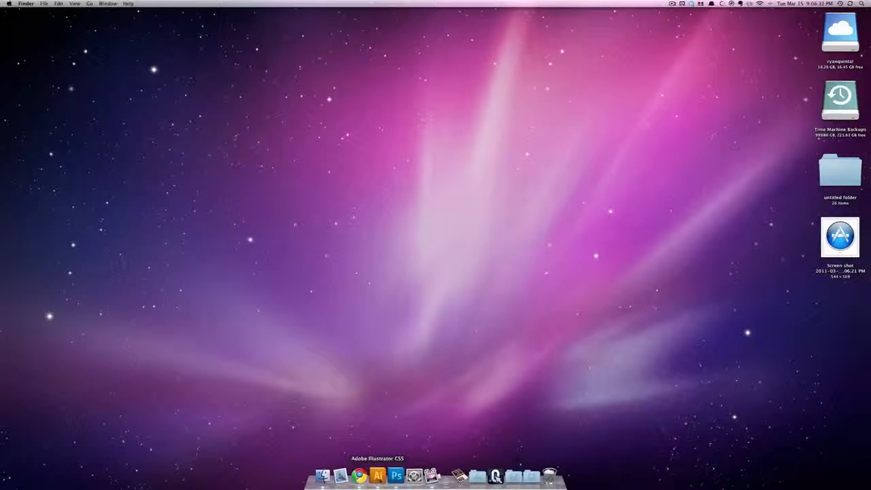
Step: Switch to Illustrator and create a new RGB document named App Store, 5 in wide and 5 in high
left_click(378, 475)
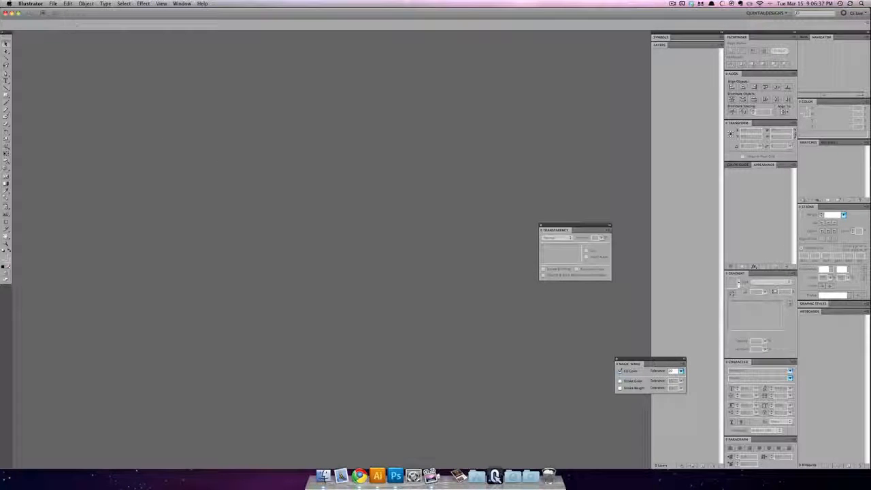
left_click(53, 3)
left_click(65, 12)
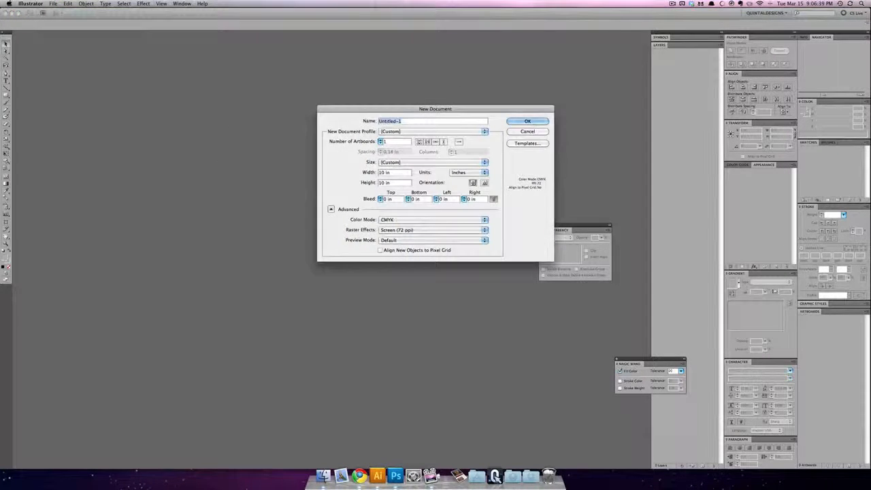
type("Apri")
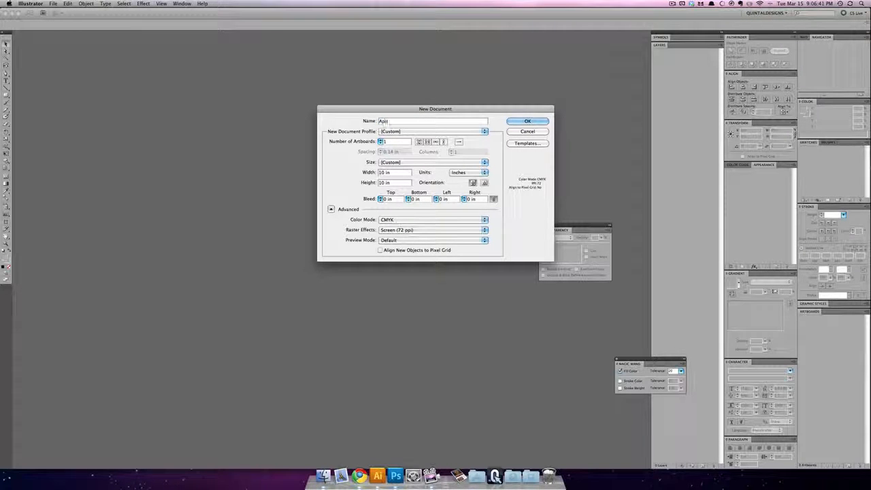
type("Store")
type("5")
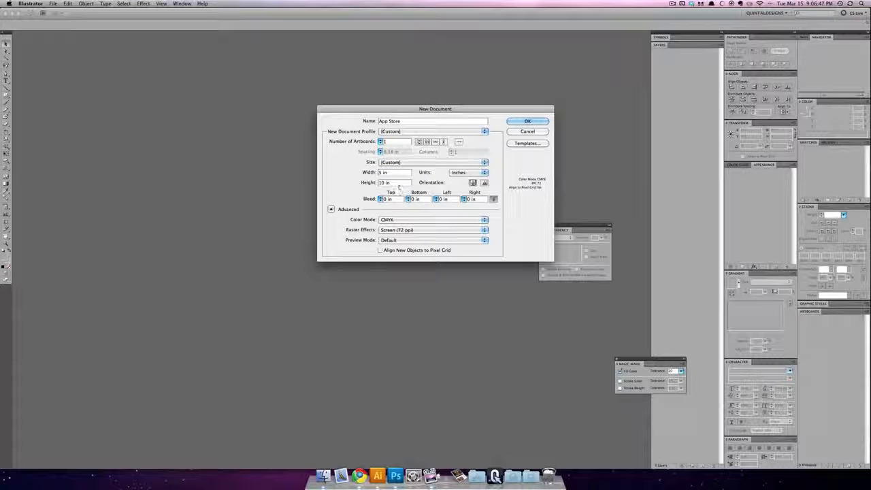
key("Tab")
type("5")
left_click(396, 220)
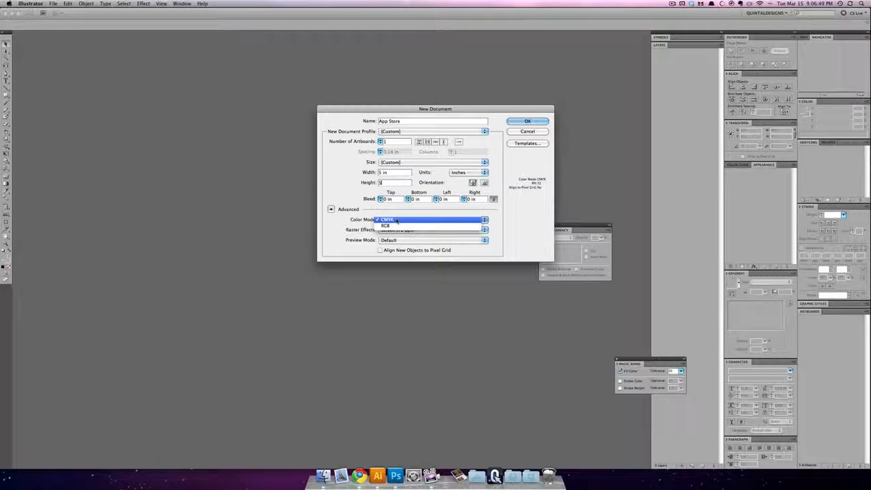
left_click(394, 227)
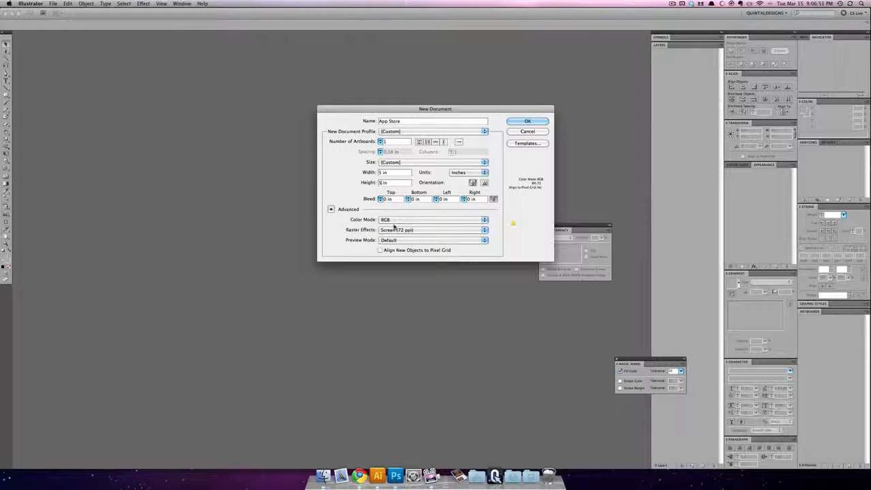
left_click(533, 122)
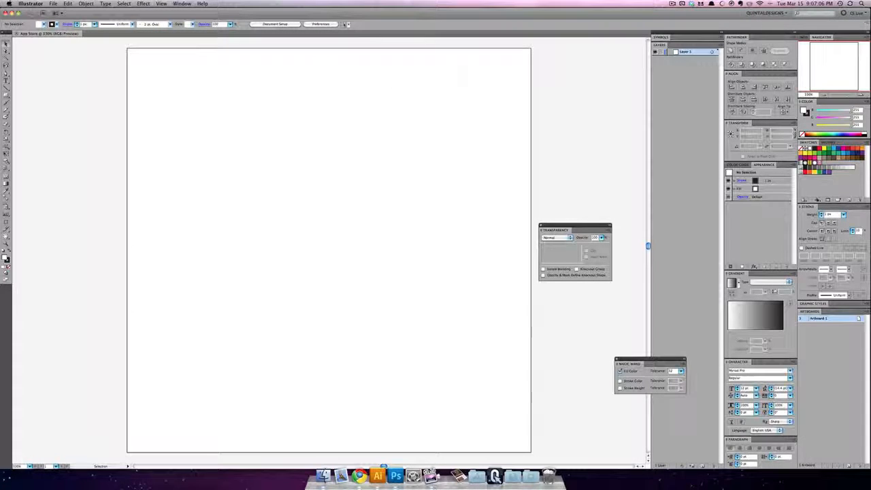
Step: Place the App Store icon screenshot from the desktop into the document
left_click(58, 4)
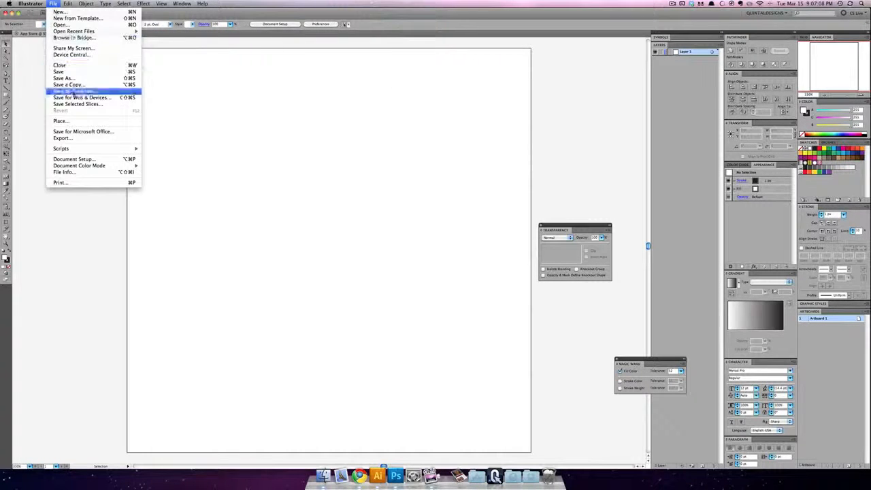
left_click(74, 115)
left_click(314, 148)
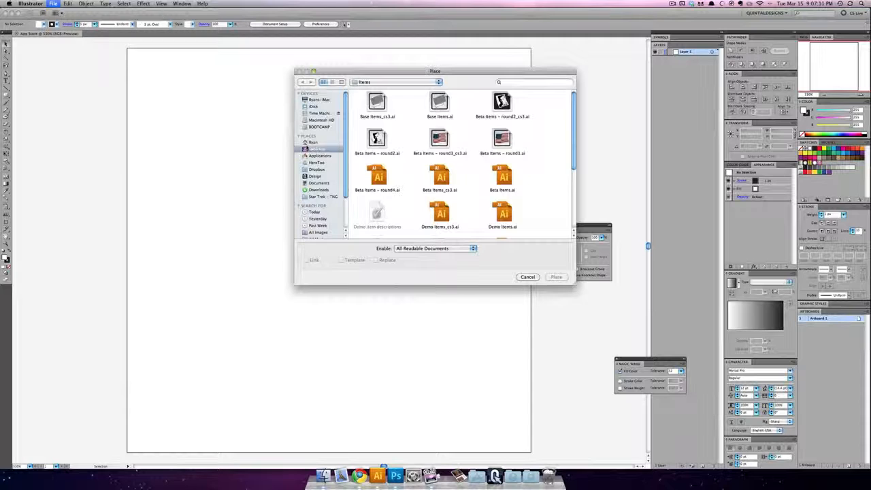
double_click(370, 109)
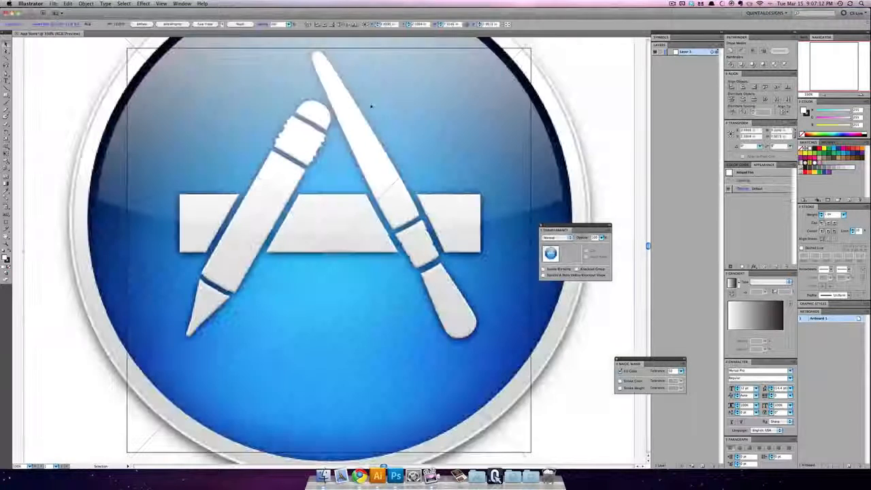
Step: Scale the placed screenshot down proportionally to about 4.54 by 4.75 in so it fits inside the artboard, and deselect it
key("super+minus")
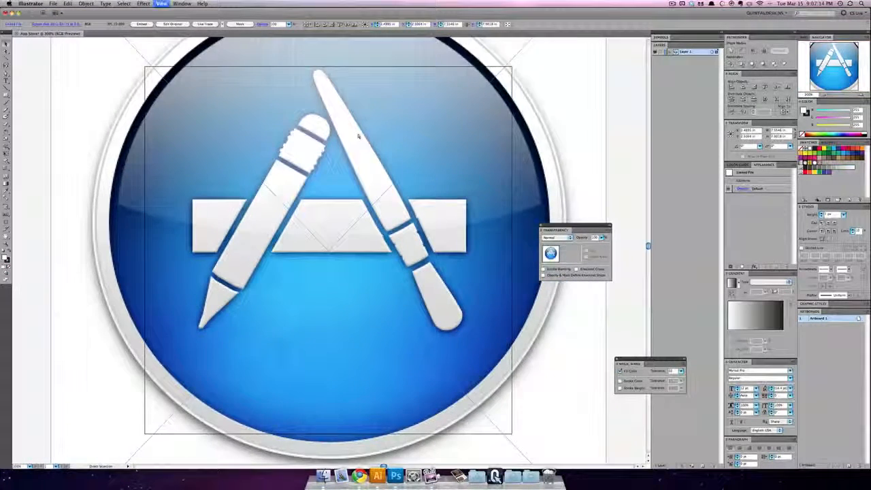
key("super+minus")
key("super+minus")
key("super+plus")
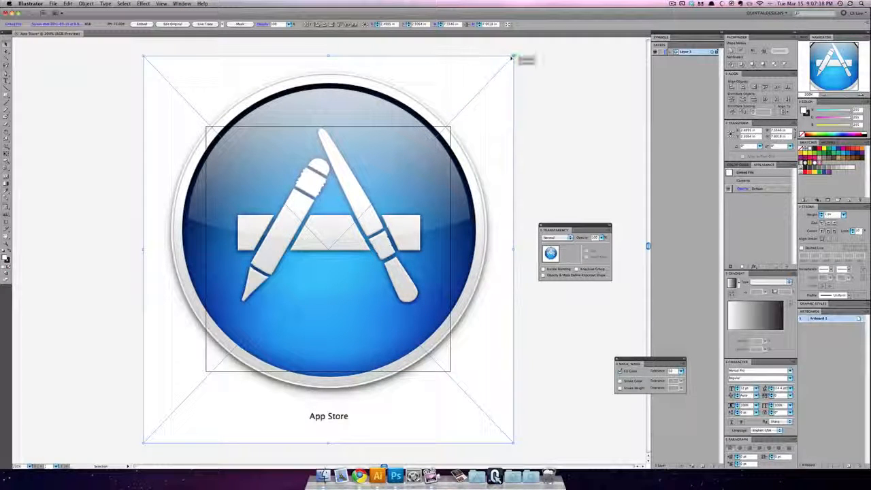
left_click_drag(513, 56, 438, 110)
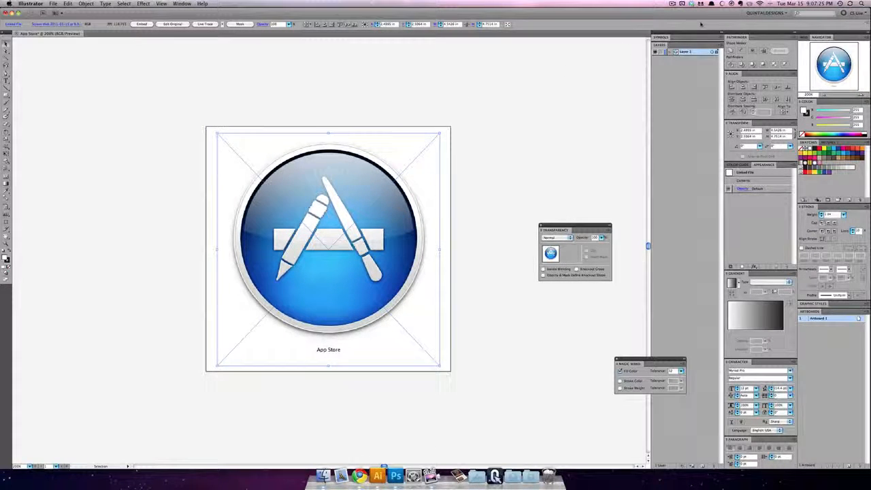
key("super+shift+a")
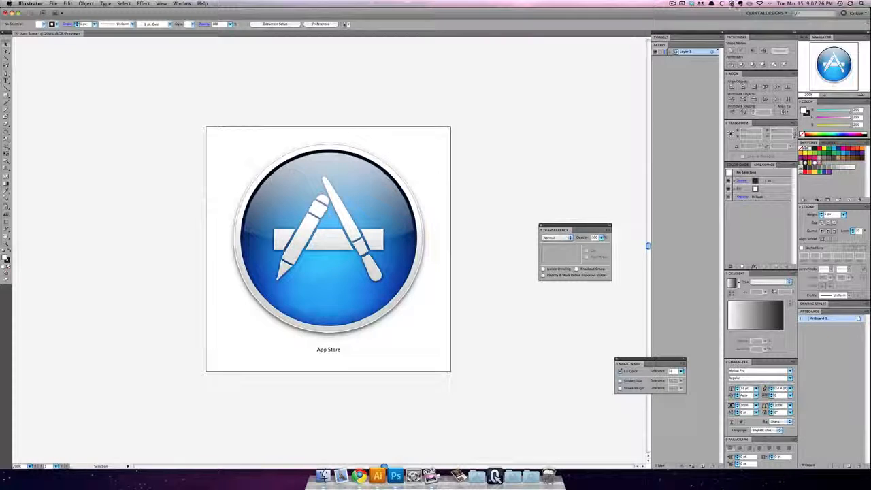
left_click(731, 3)
left_click(741, 69)
Step: Trace the pencil's long body with the Pen tool as a closed shape with a curved lower edge
key("super+equal")
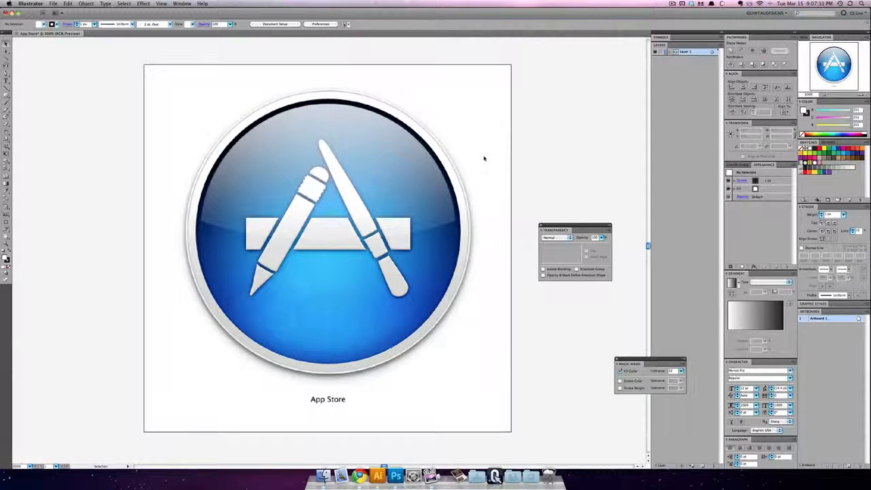
mouse_move(241, 224)
left_mouse_down()
mouse_move(285, 218)
mouse_move(256, 218)
left_mouse_up()
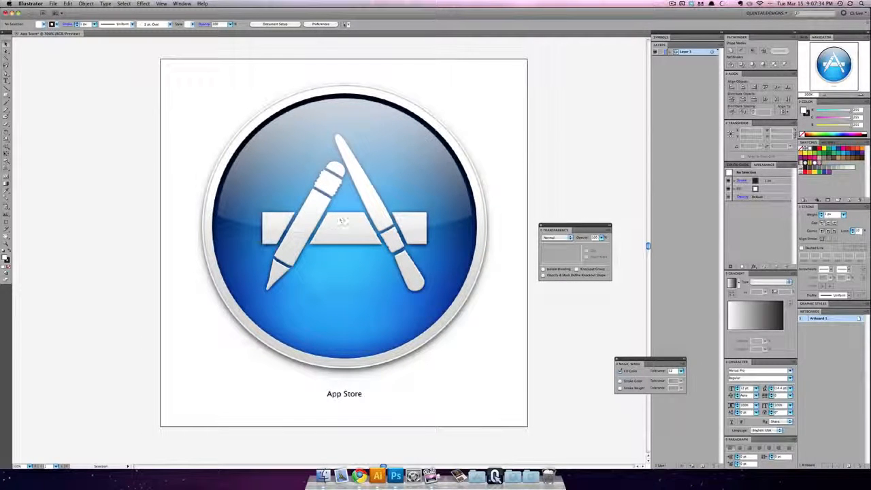
left_click(6, 73)
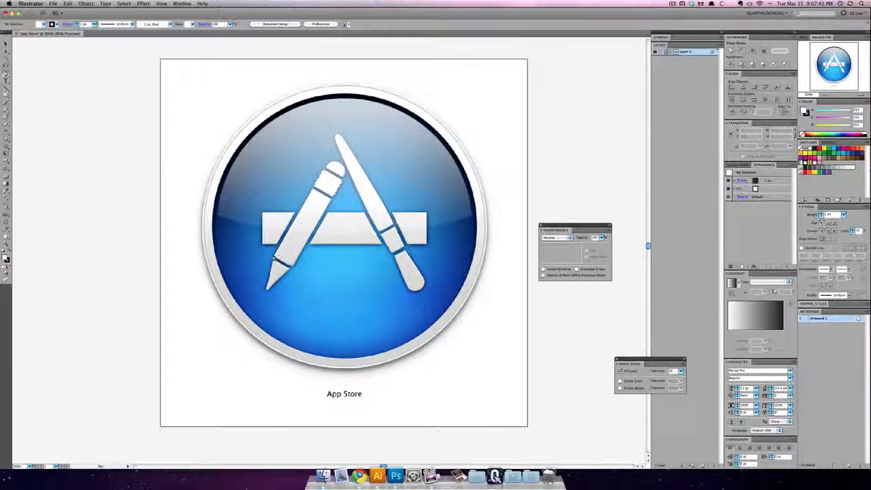
left_click(274, 255)
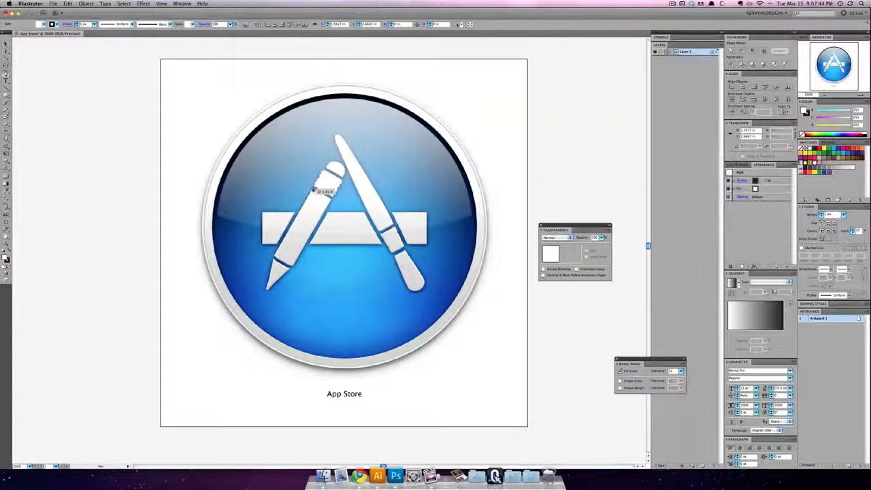
left_click(315, 190)
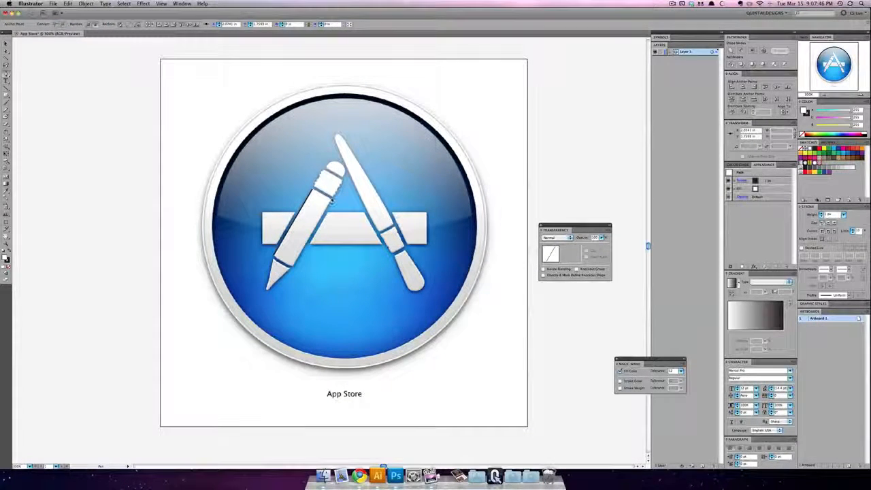
left_click(332, 199)
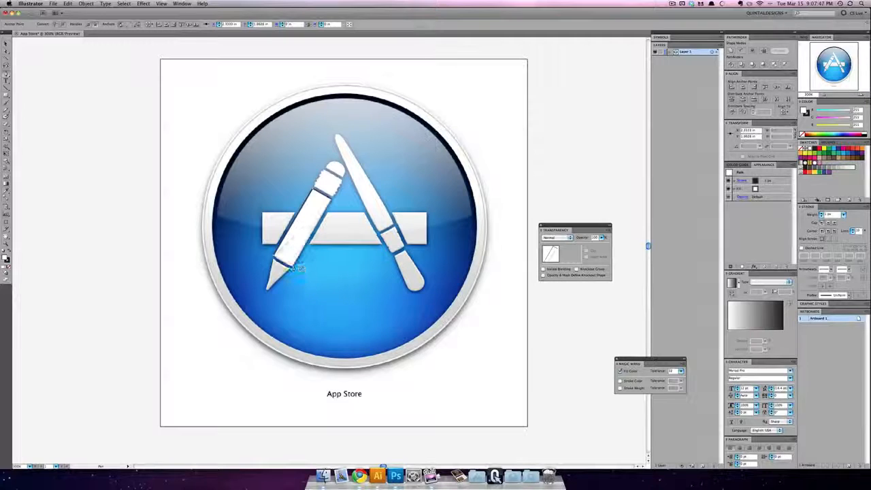
left_click(274, 256)
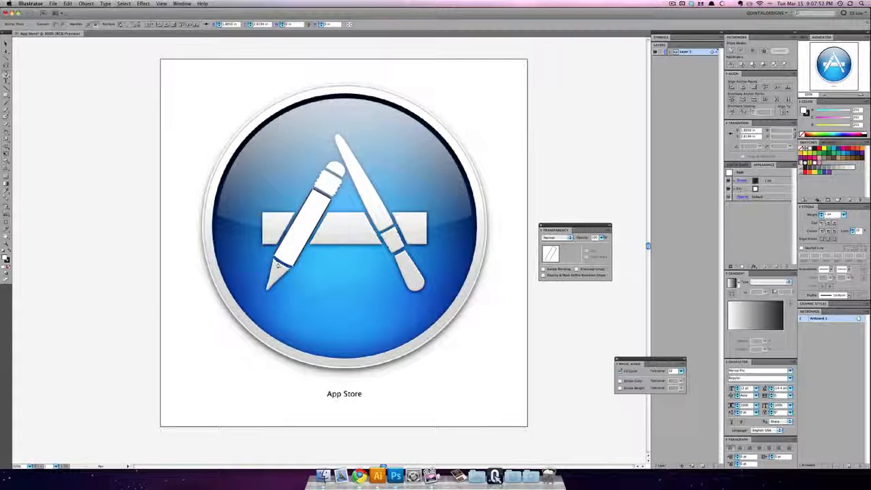
left_click(275, 259)
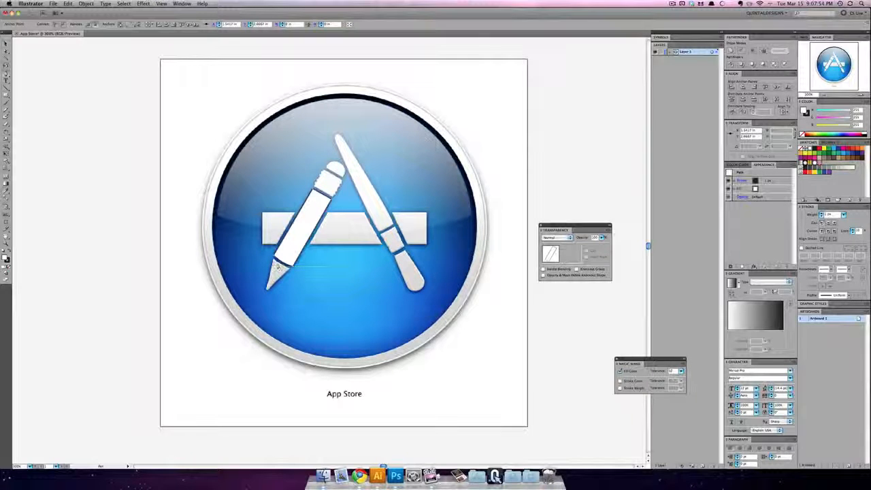
Step: Trace the pencil's tip with the Pen tool as a closed shape with a curved upper edge and narrow point
left_click(275, 262)
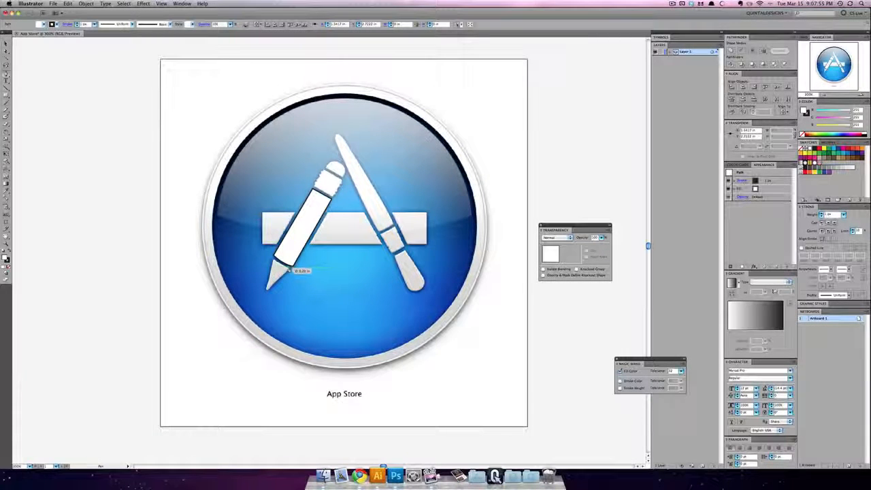
left_click_drag(290, 266, 297, 271)
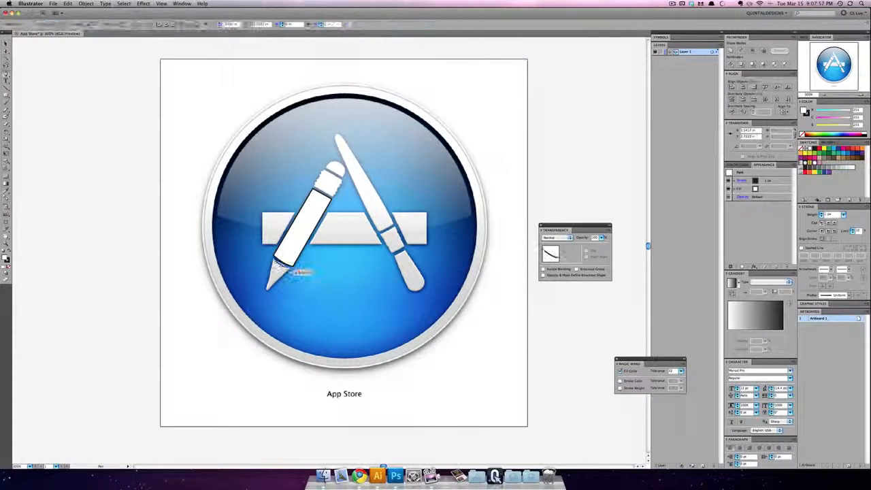
left_click(290, 267)
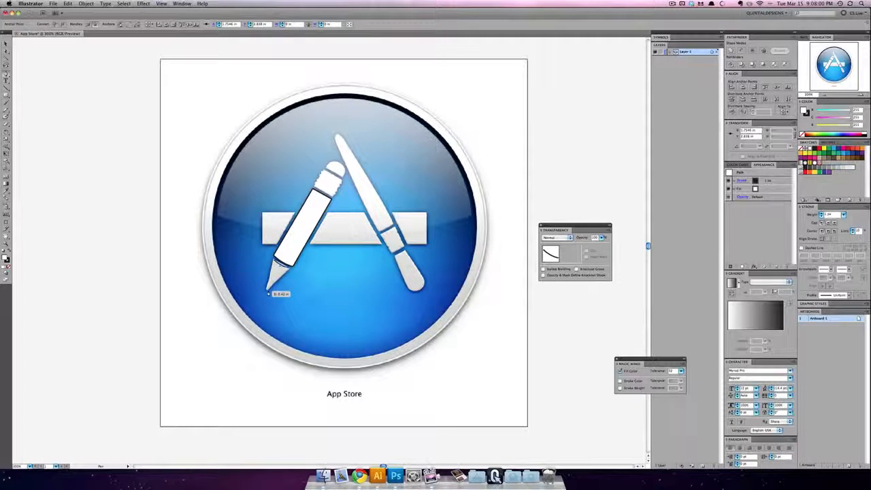
left_click(269, 293)
left_click(266, 288)
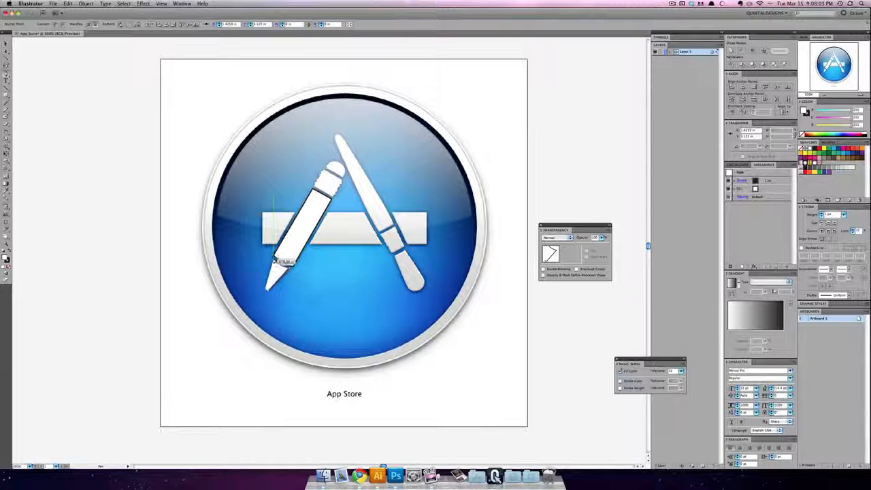
left_click(275, 260)
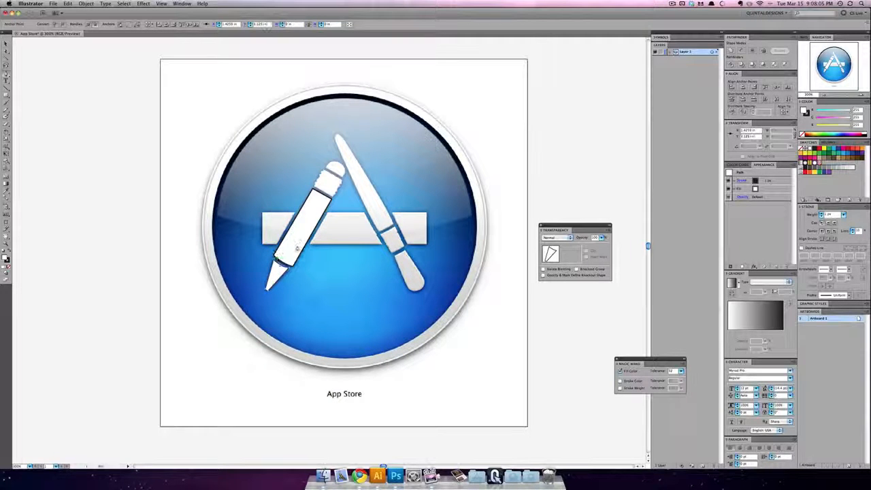
Step: Trace the pencil's rounded eraser with the Pen tool as a closed shape with a straight base, and start outlining the metal band below it
key("super+equal")
key("super+equal")
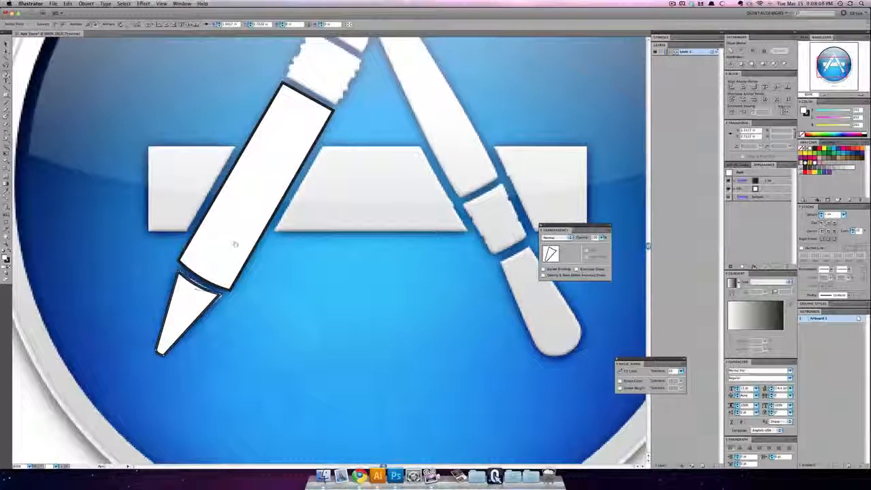
mouse_move(235, 243)
left_mouse_down()
mouse_move(320, 257)
mouse_move(250, 317)
mouse_move(174, 325)
mouse_move(170, 372)
left_mouse_up()
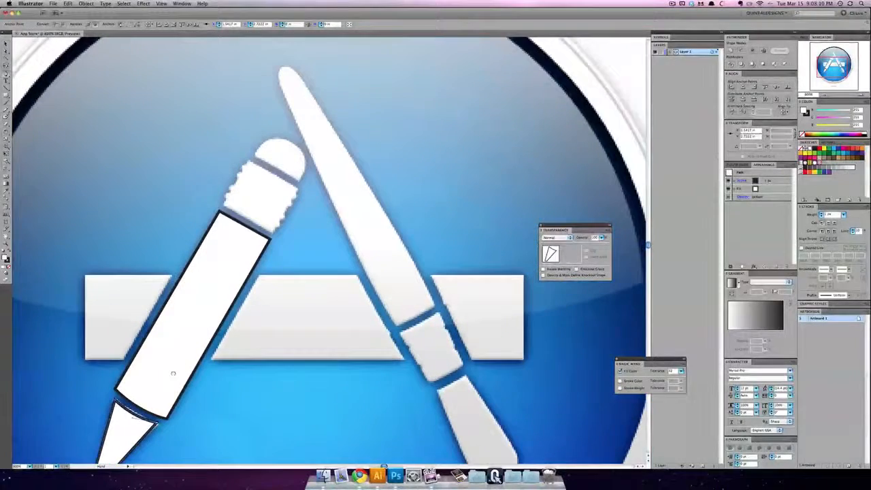
left_click(299, 184)
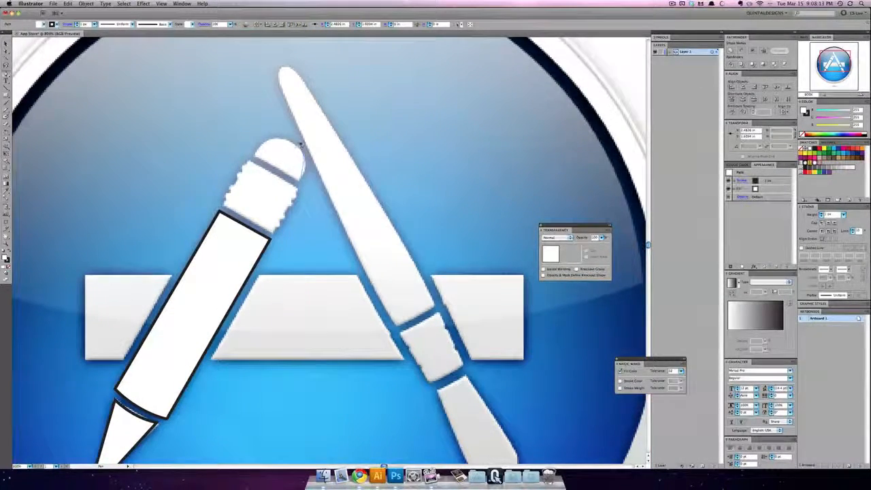
mouse_move(294, 138)
left_mouse_down()
mouse_move(263, 143)
mouse_move(255, 156)
left_mouse_up()
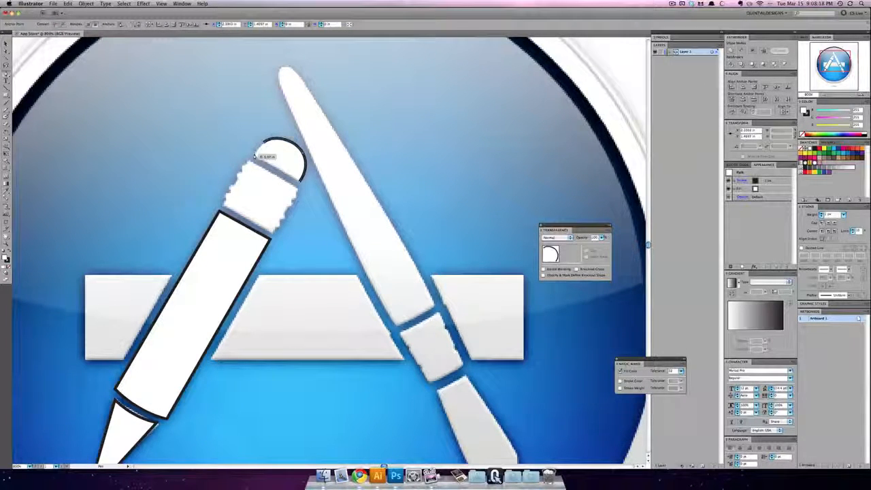
left_click(254, 156)
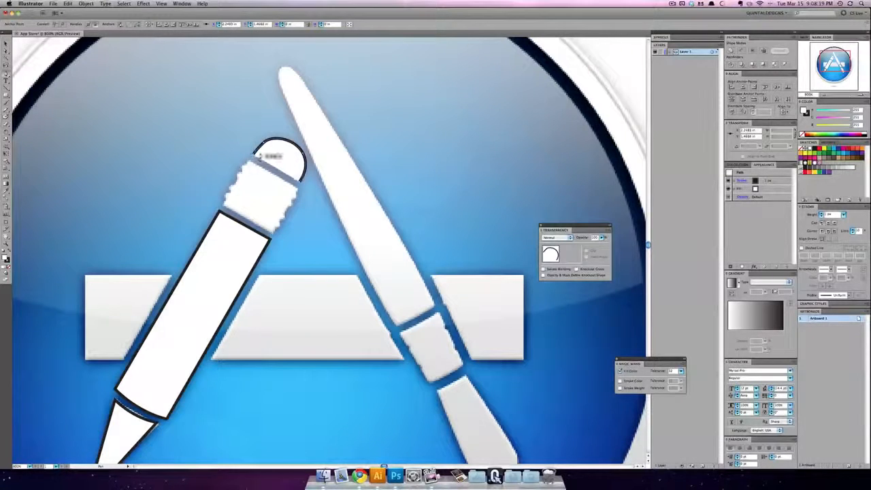
key("ctrl+z")
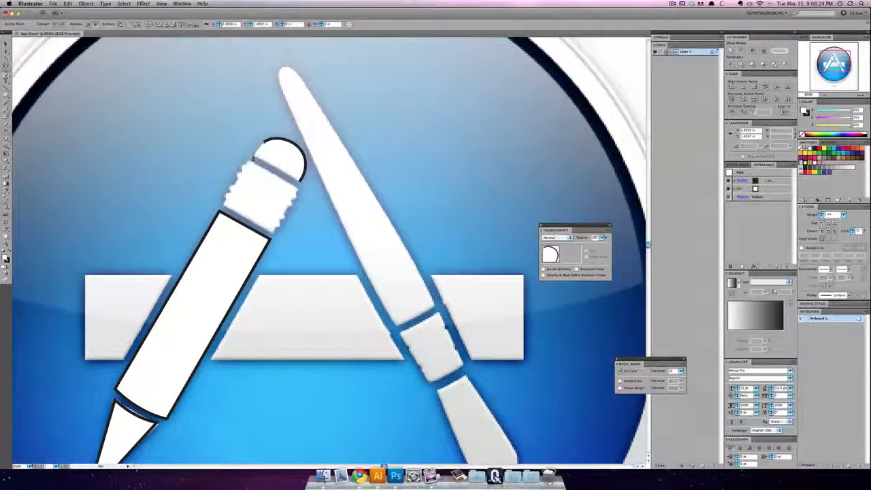
left_click(254, 155)
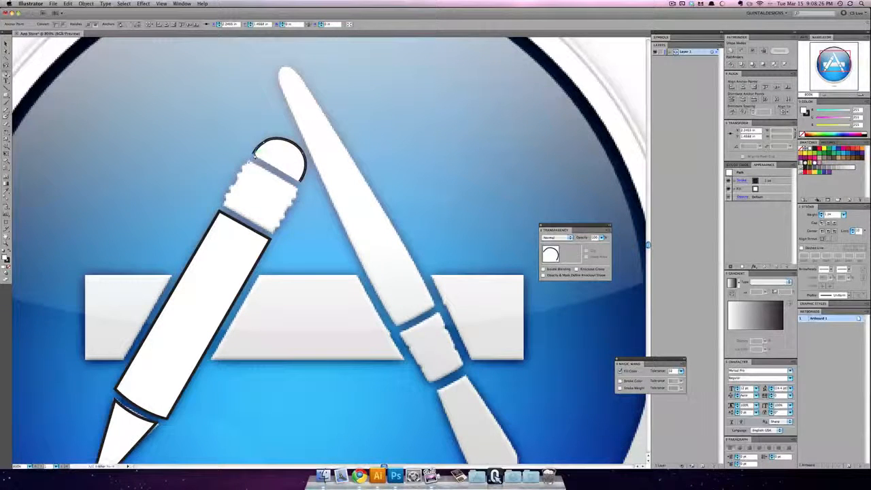
key("super+z")
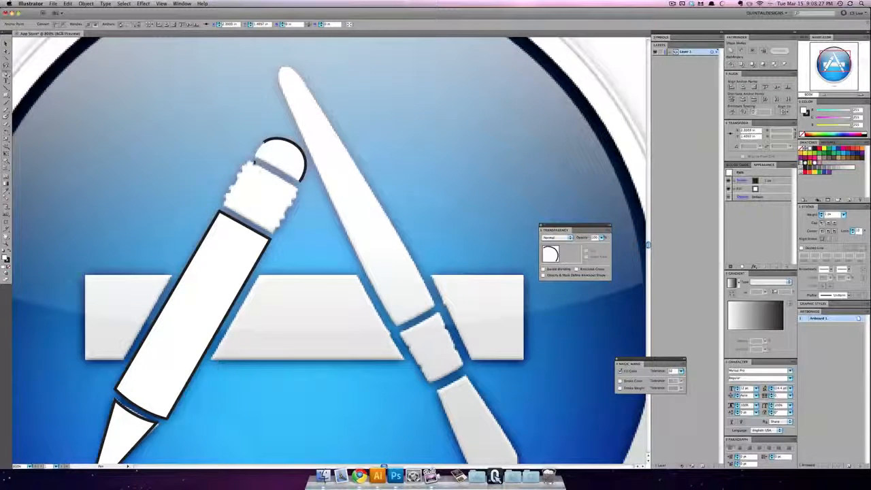
left_click(254, 155)
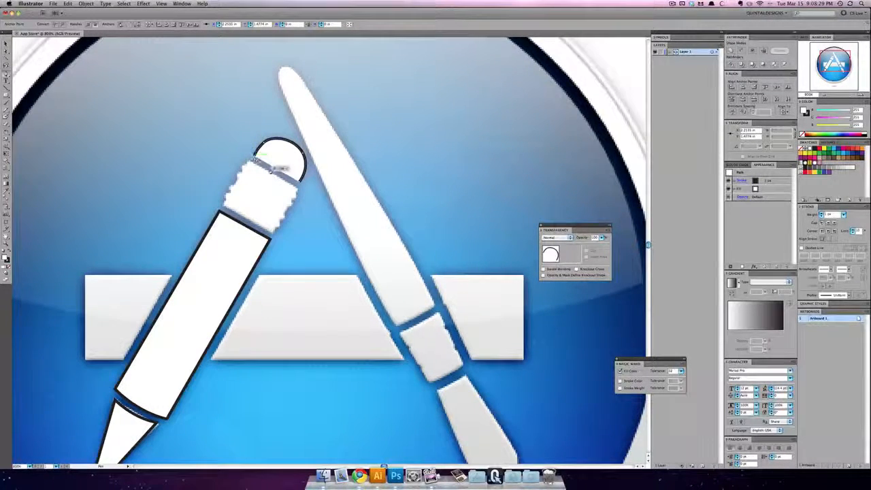
left_click(301, 183)
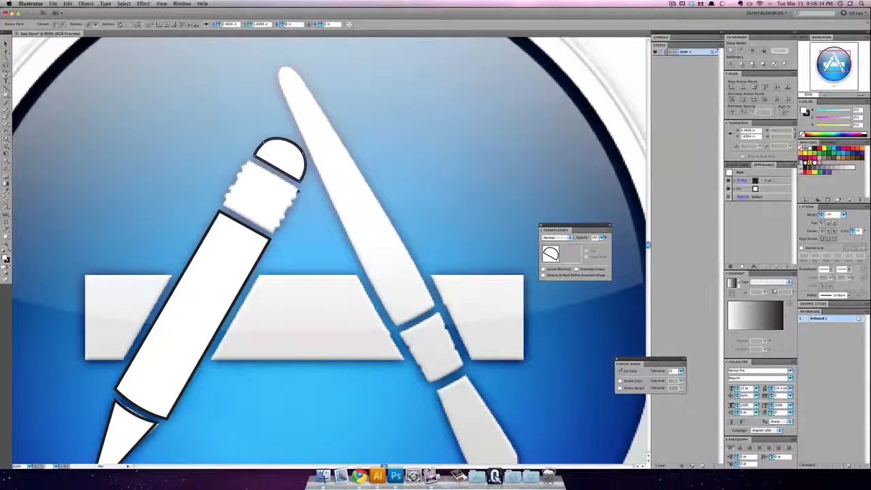
left_click(299, 188)
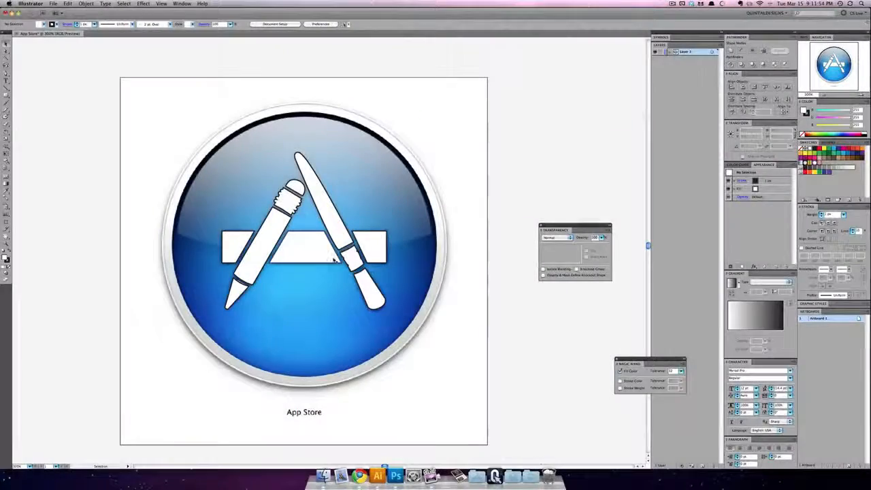
Step: Select all the traced pencil, brush and bar shapes, remove their stroke, and deselect them
left_click(377, 246)
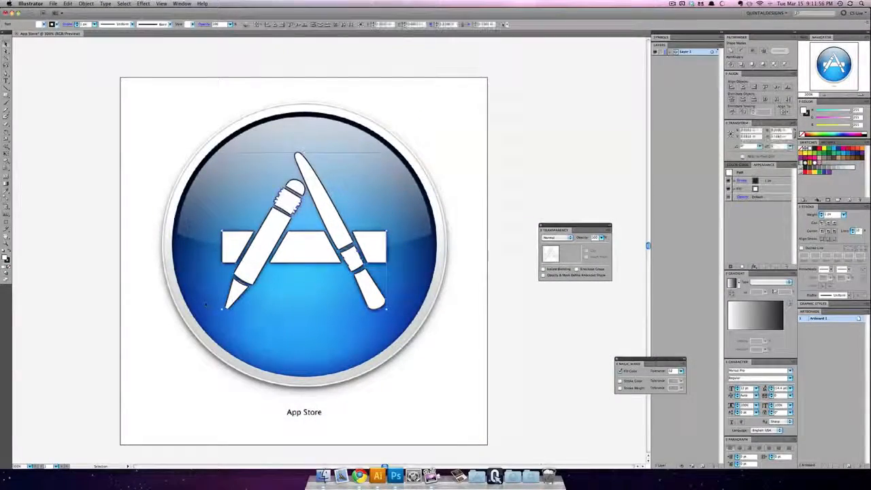
left_click(802, 135)
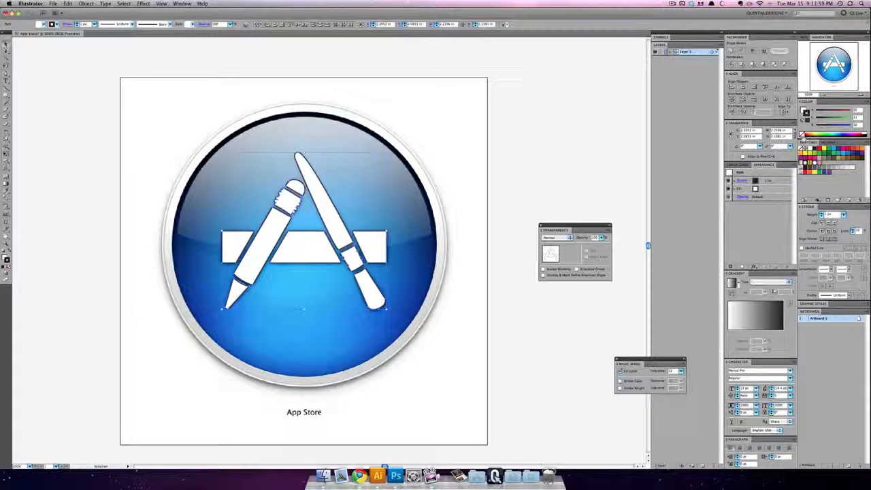
left_click(801, 135)
left_click(522, 170)
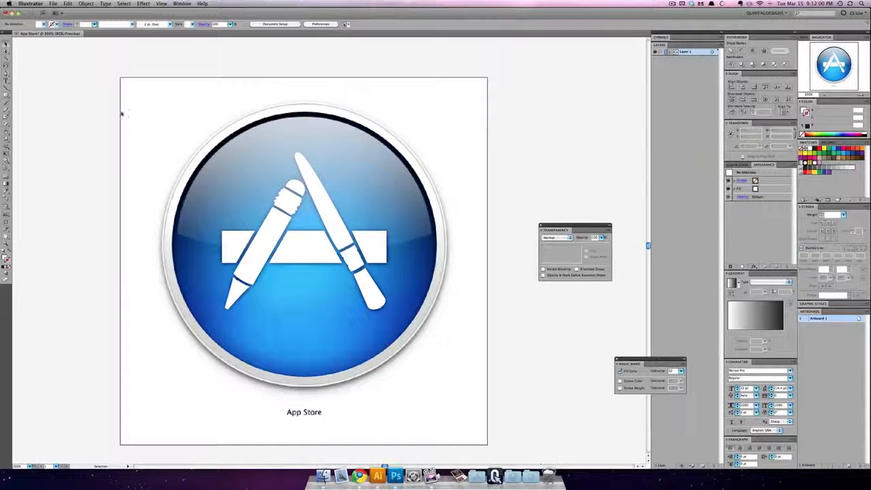
Step: Draw a white circle about 3.61 by 3.62 in over the icon's blue disc with the Ellipse tool, discarding misaligned attempts
left_click_drag(7, 97, 30, 110)
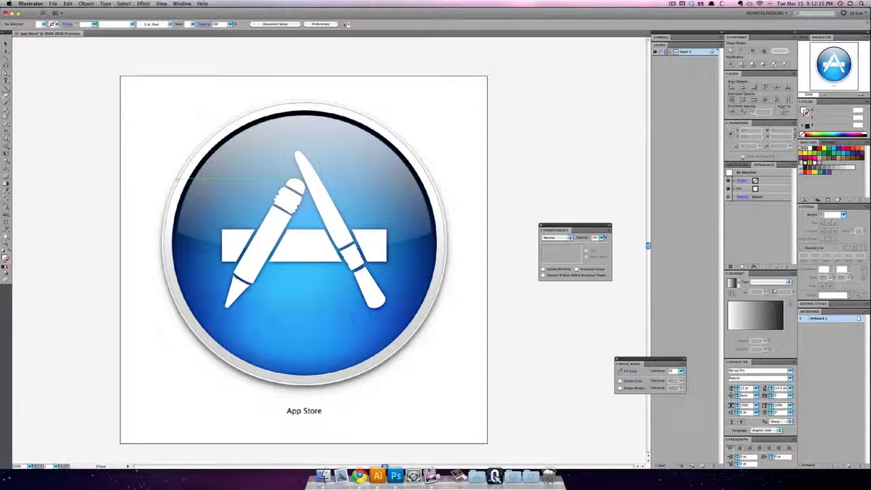
left_click_drag(308, 252, 439, 337)
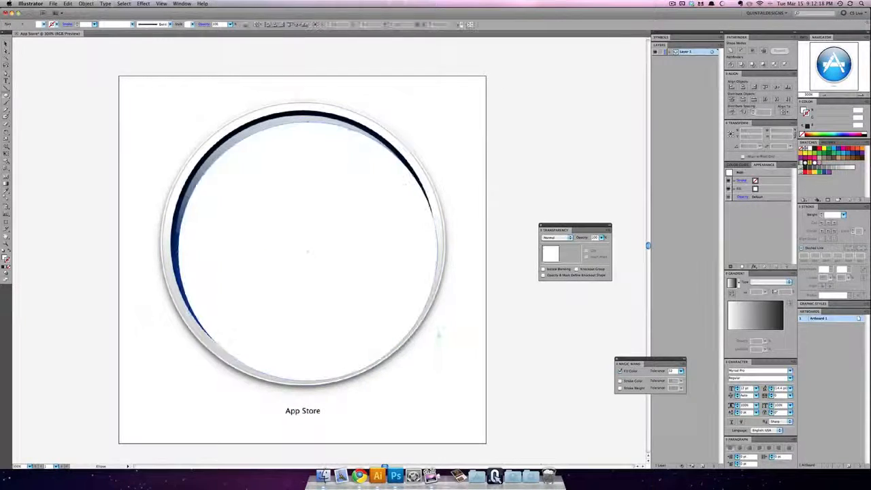
scroll(439, 335, "right", 3)
scroll(439, 335, "down", 2)
key("super+z")
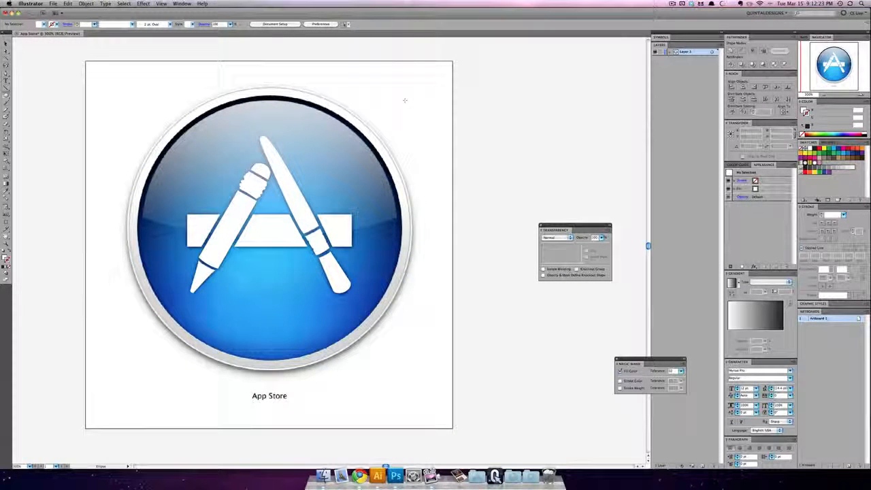
left_click_drag(386, 112, 137, 361)
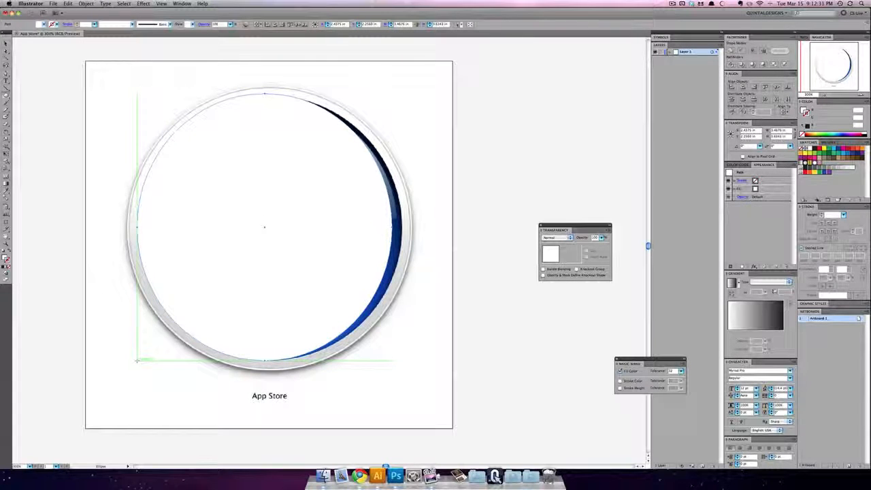
key("Delete")
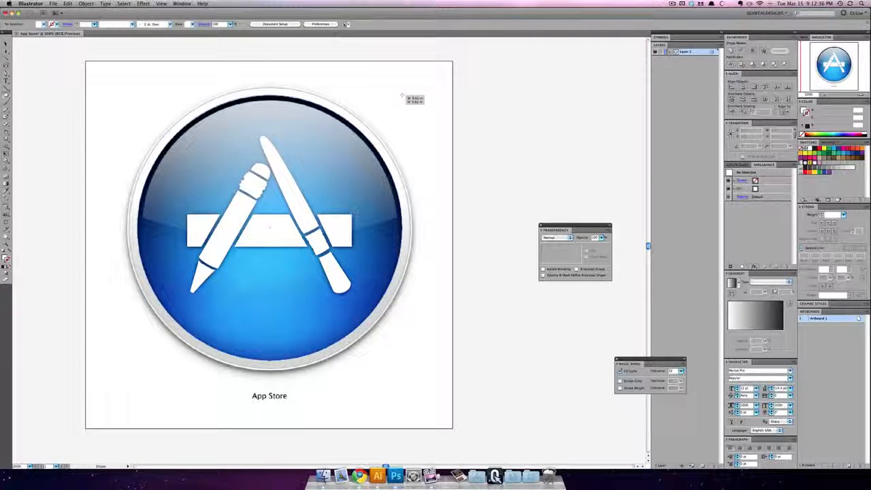
key("super+z")
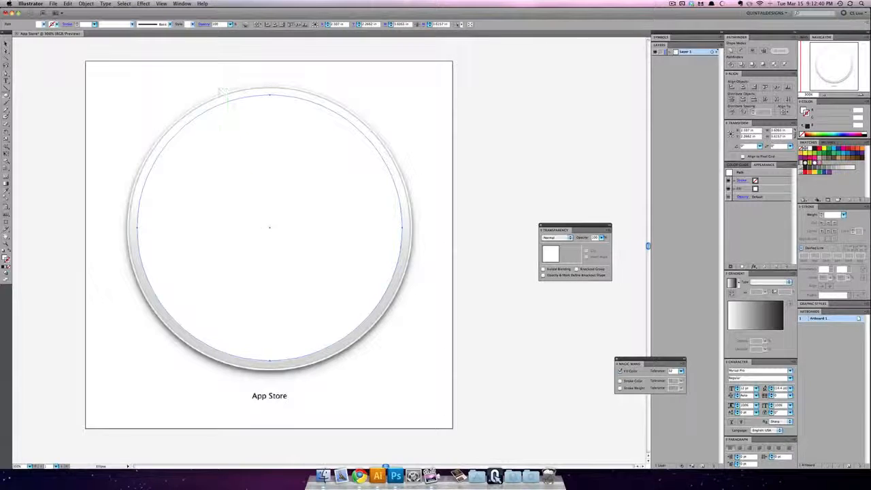
left_click(6, 44)
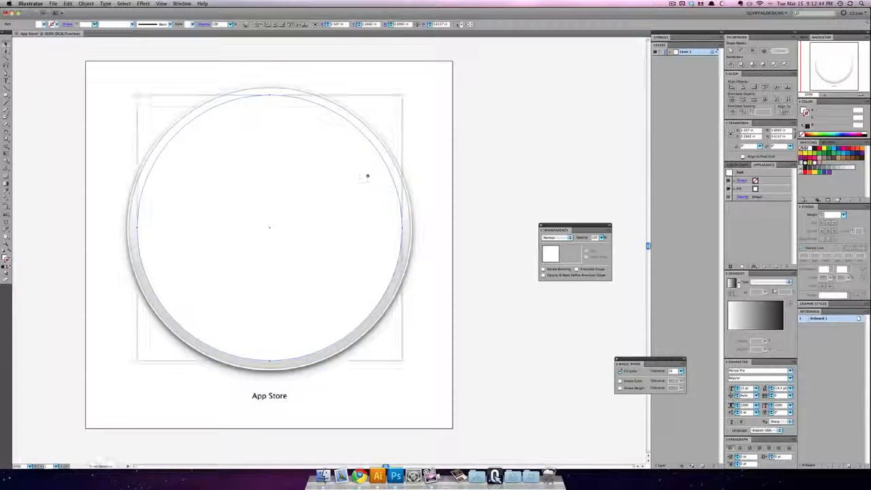
left_click_drag(403, 98, 412, 88)
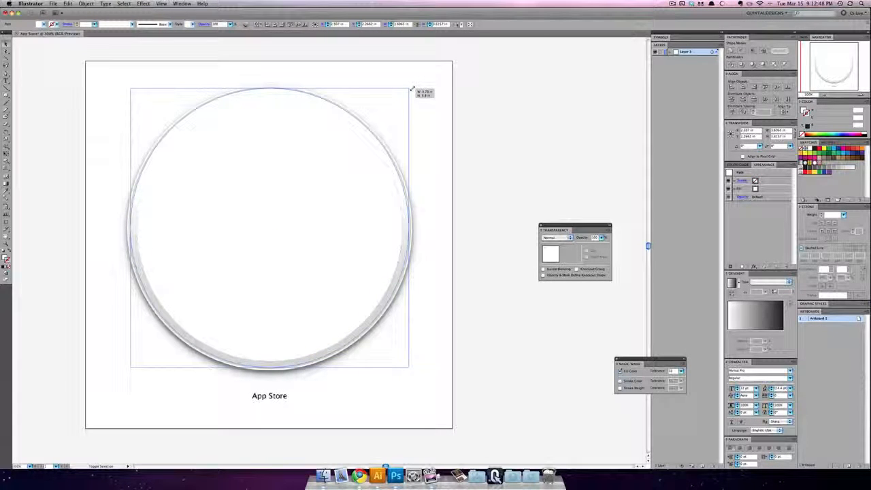
left_click_drag(412, 89, 411, 88)
key("Delete")
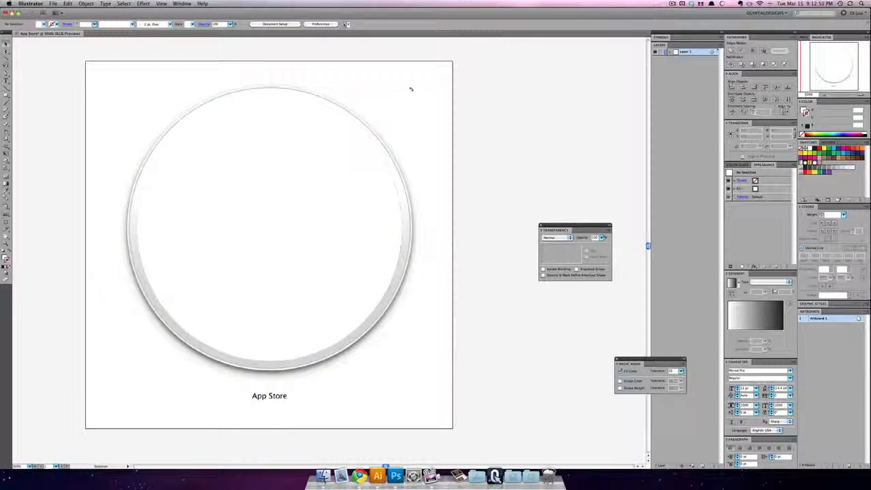
key("ctrl+z")
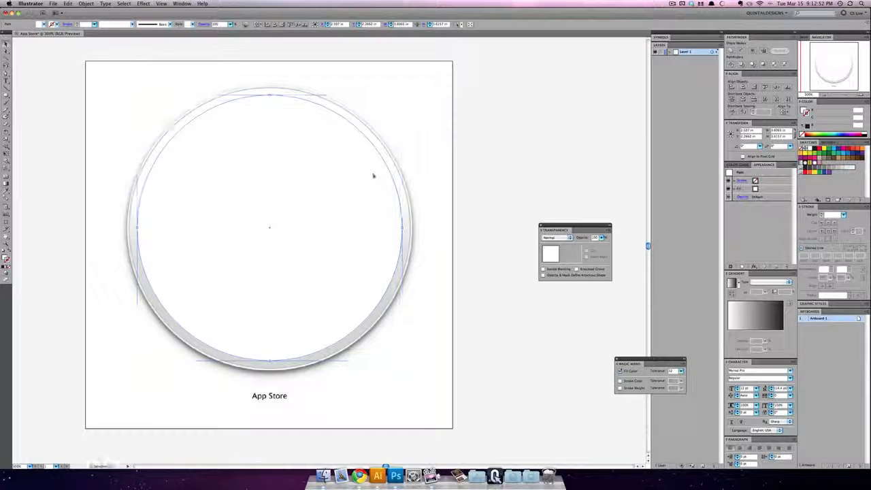
Step: Make two in-place copies of the circle, scaled from the center to about 3.80 by 3.81 in and 3.87 by 3.88 in
key("super+c")
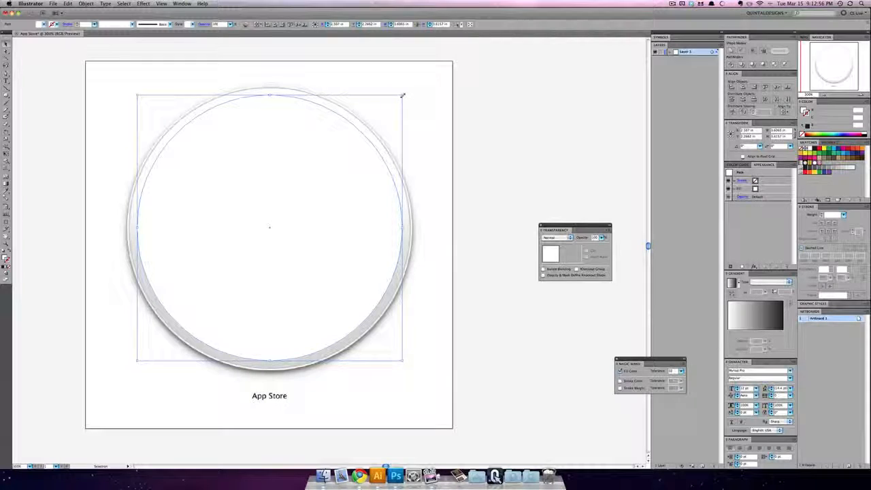
left_click_drag(402, 95, 409, 89)
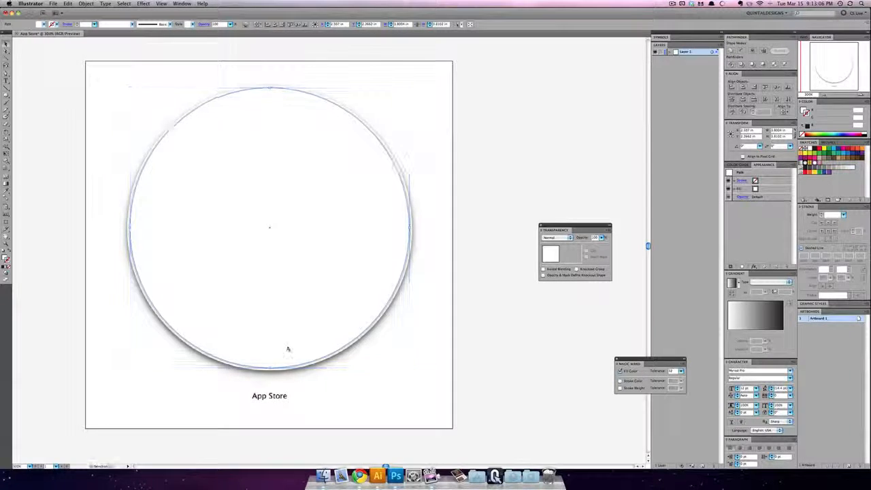
key("a")
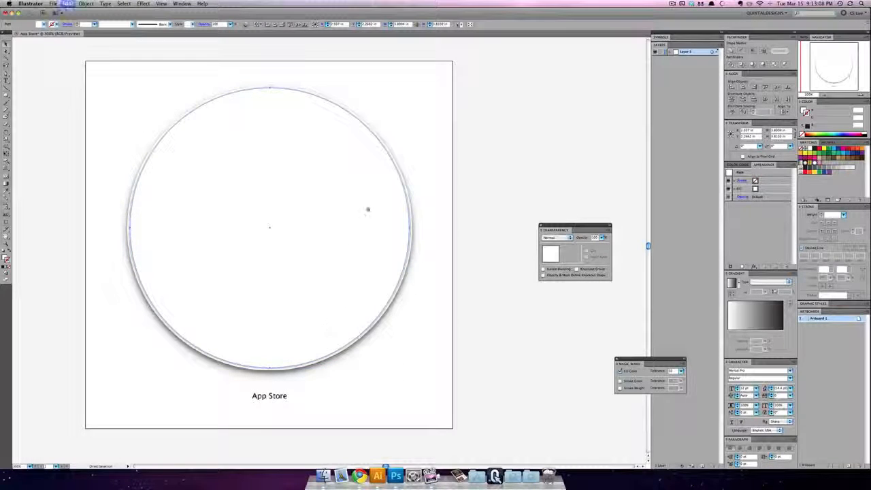
key("v")
left_click_drag(409, 87, 413, 84)
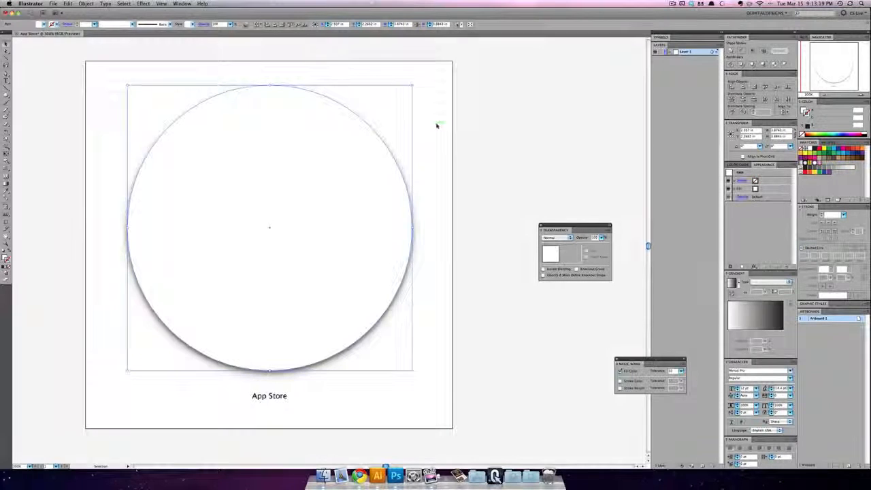
Step: Check the stacked circles in outline view, return to preview, give the middle circle a 1 pt gray stroke, and deselect it
key("super+y")
left_click(207, 231)
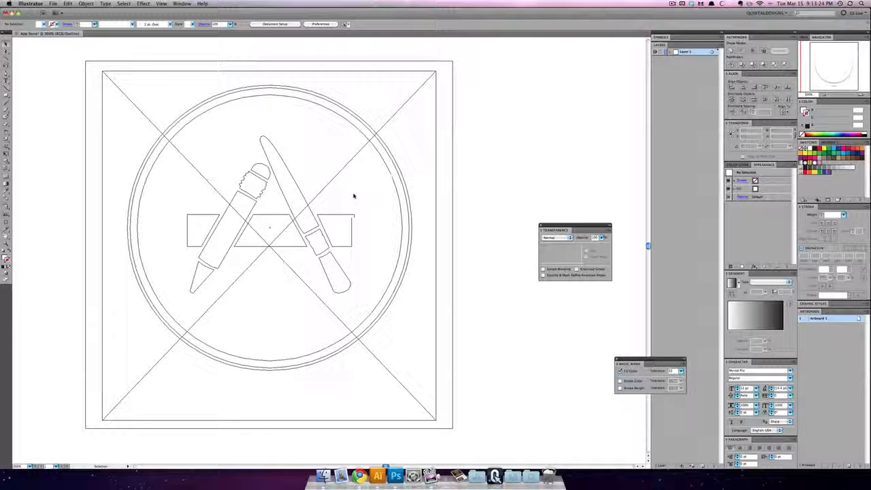
key("super+y")
left_click(384, 162)
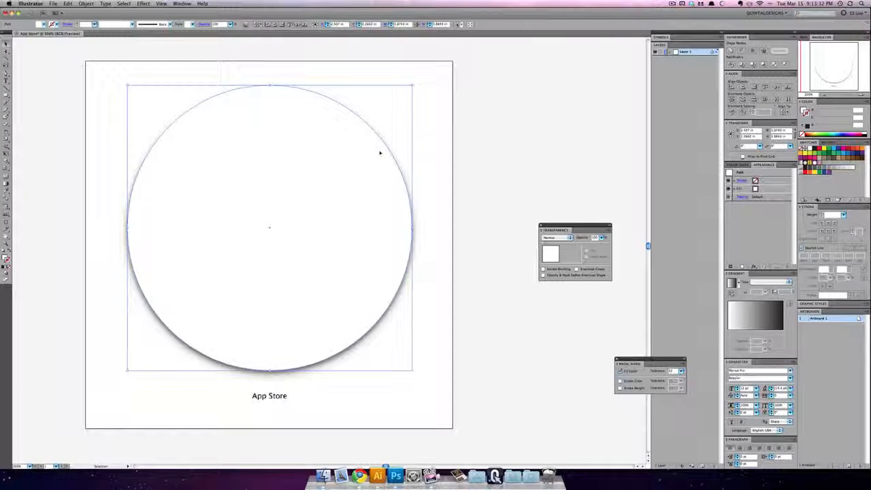
key("a")
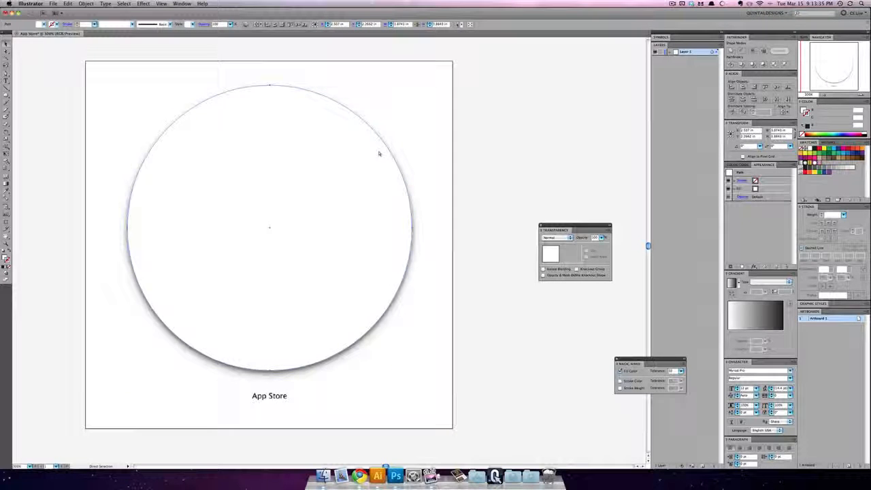
key("v")
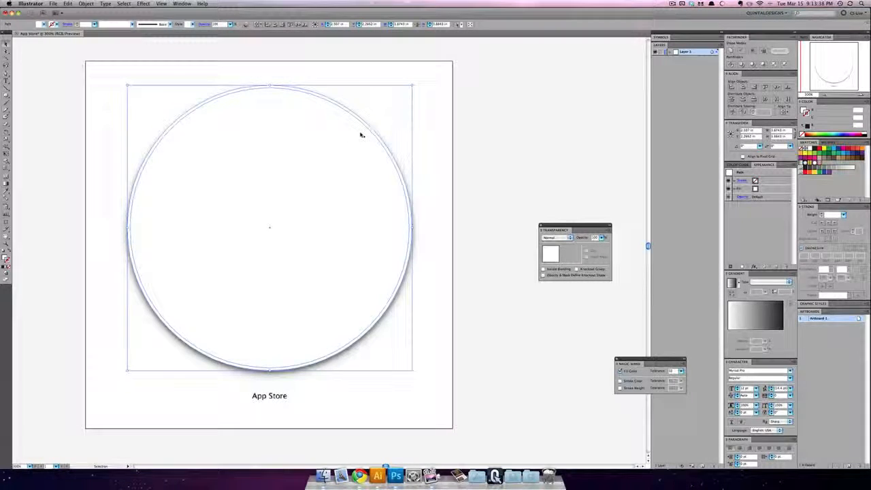
left_click(361, 135)
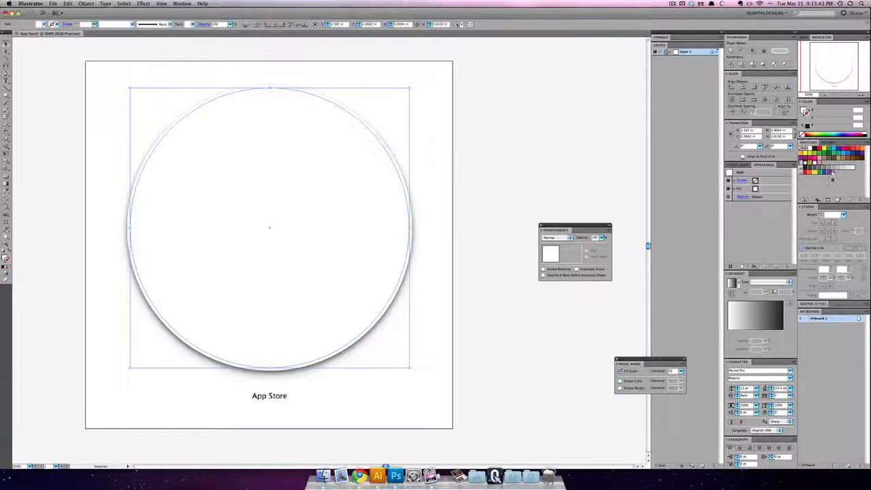
left_click(833, 168)
left_click(515, 158)
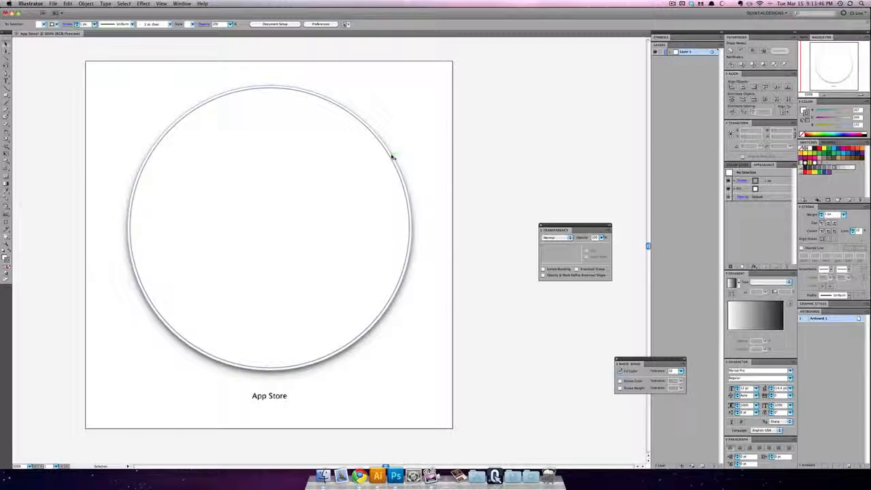
Step: Fill the innermost of the three stacked circles with solid blue, darken the blue slightly, and deselect the circle
left_click(391, 155)
key("a")
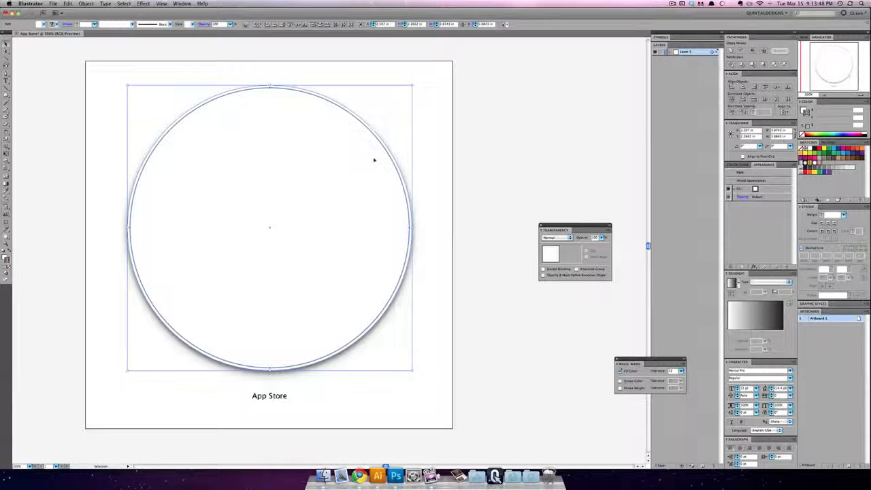
left_click(325, 166, "shift")
key("v")
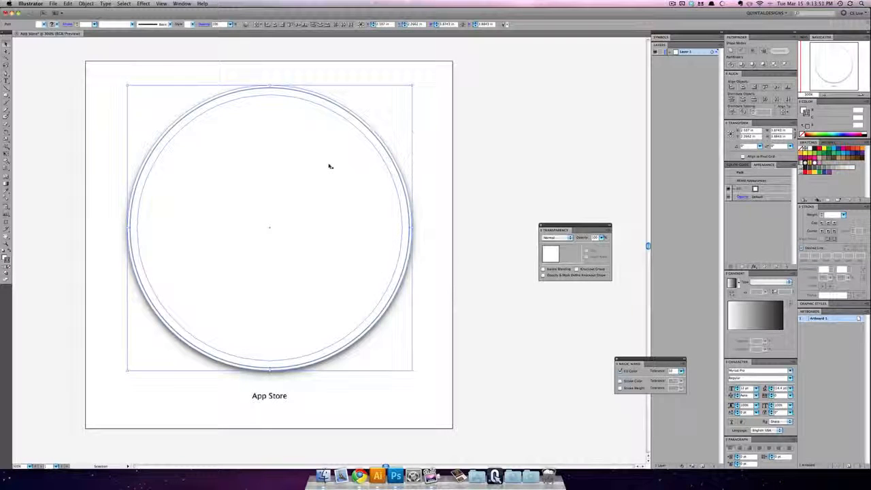
left_click(329, 166)
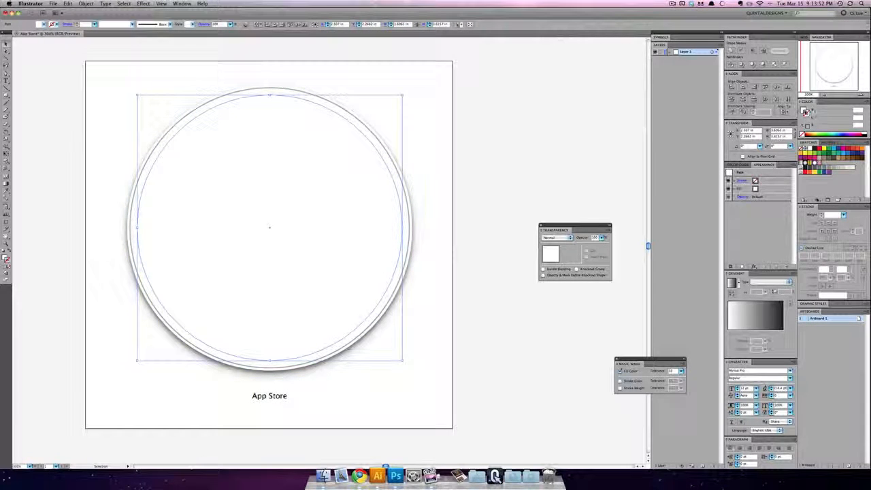
left_click(803, 111)
left_click(835, 149)
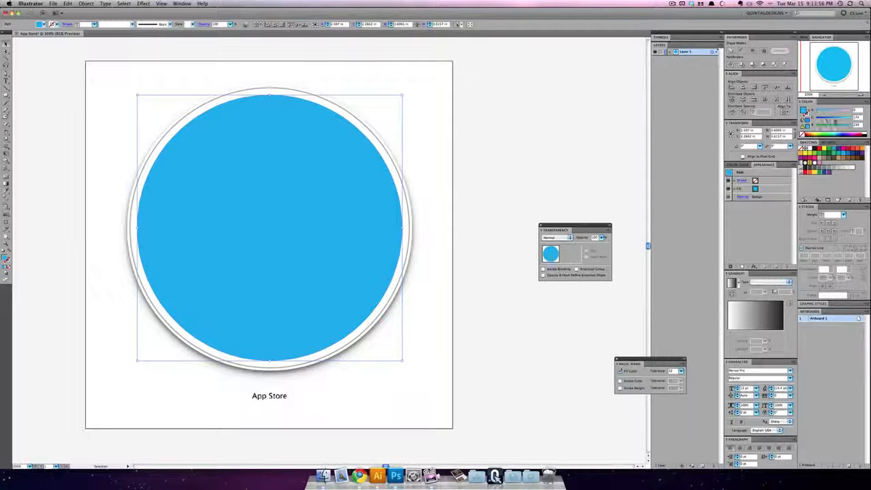
left_click(835, 120)
left_click(560, 148)
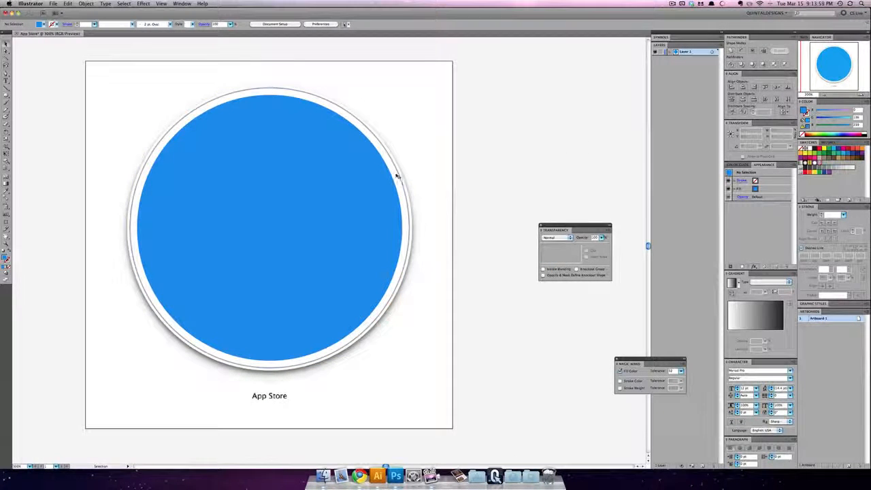
Step: Select all three circles and move them behind the pencil, brush and bar shapes but in front of the placed screenshot
left_click(395, 175)
left_click_drag(413, 162, 430, 189)
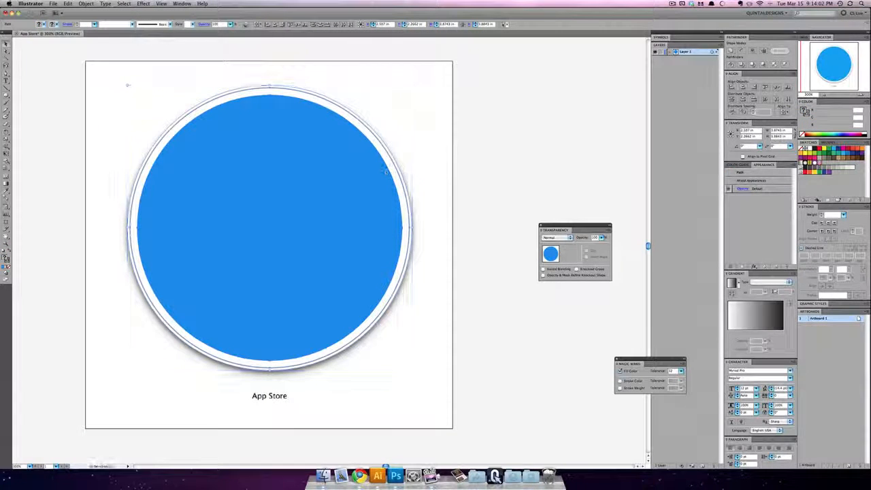
key("super+[")
key("super+[")
key("super+[")
key("super+[")
key("super+[")
key("super+[")
key("super+[")
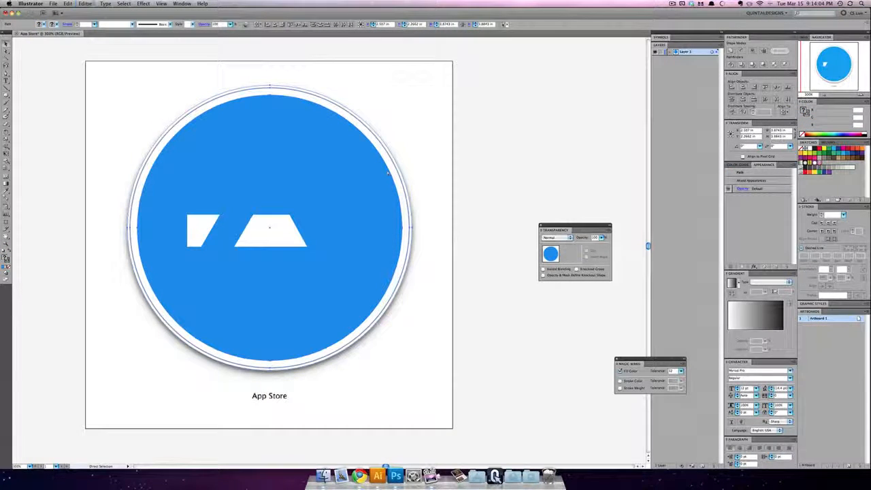
key("super+[")
key("super+[")
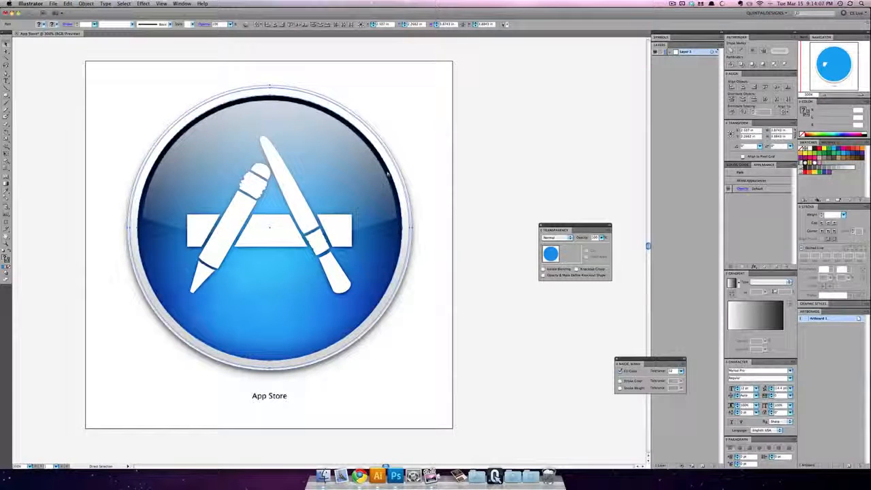
key("super+]")
left_click(439, 171)
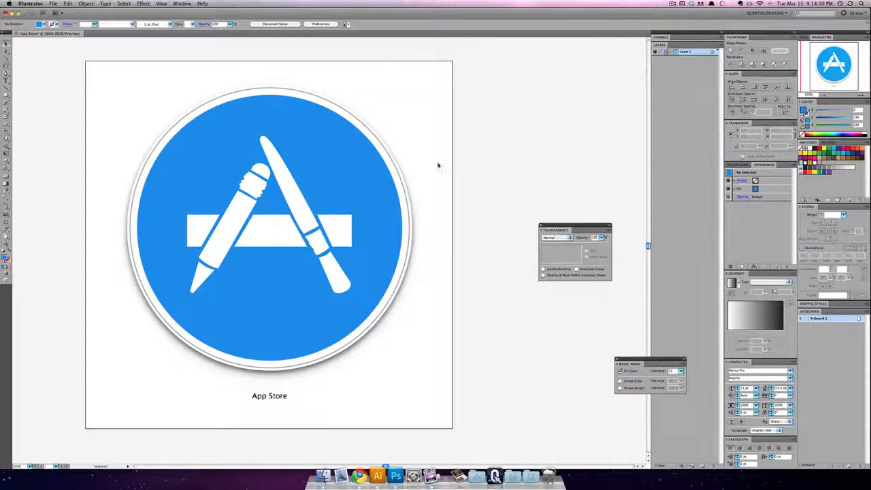
Step: Hide the circles, show the rulers, place horizontal guides at the gloss edge's ends and lowest point, and show the circles again
left_click(387, 208)
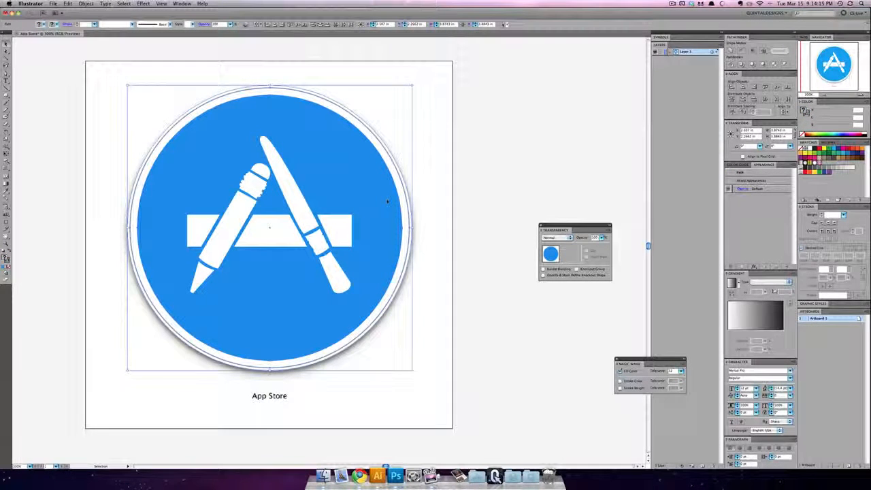
key("Delete")
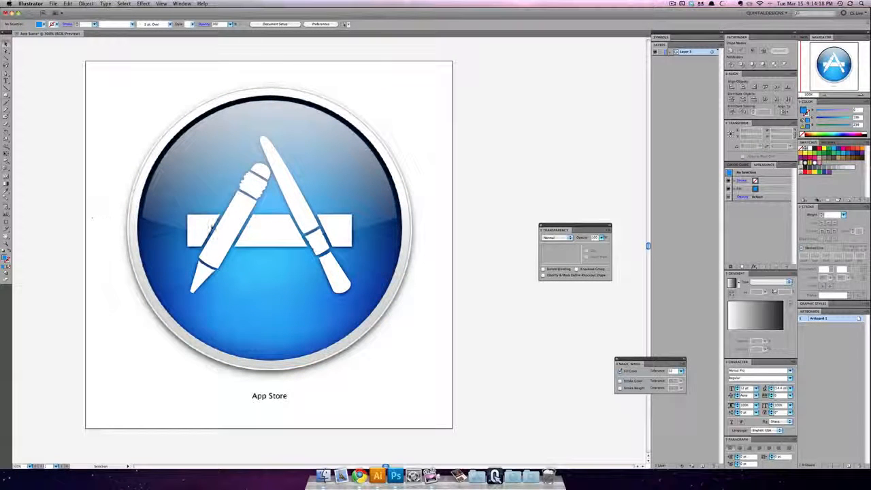
key("super+r")
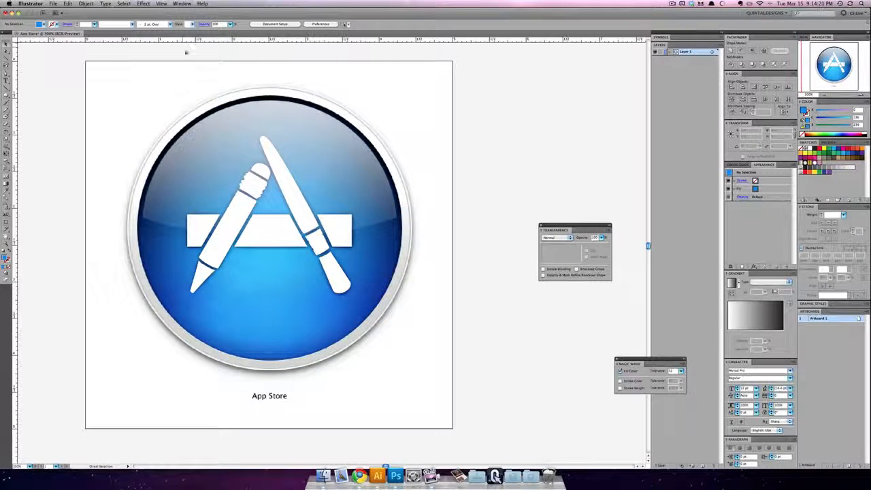
left_click_drag(183, 41, 185, 218)
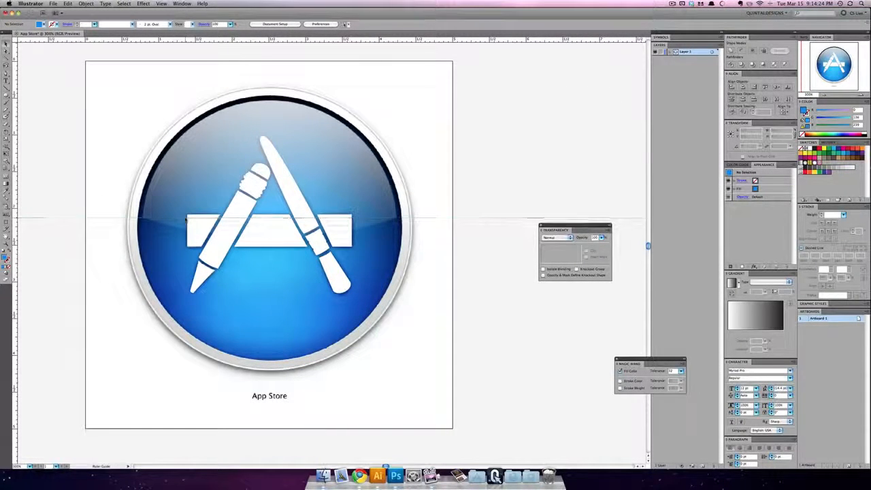
left_click_drag(260, 41, 271, 236)
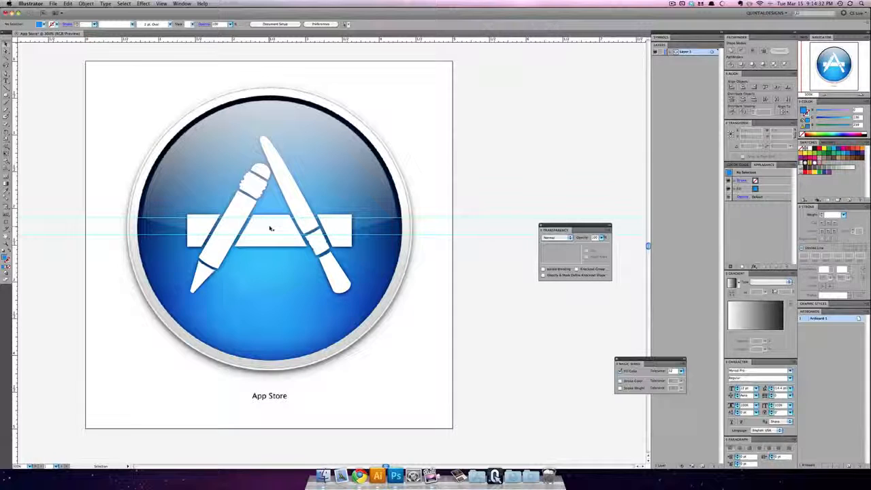
key("alt+super+3")
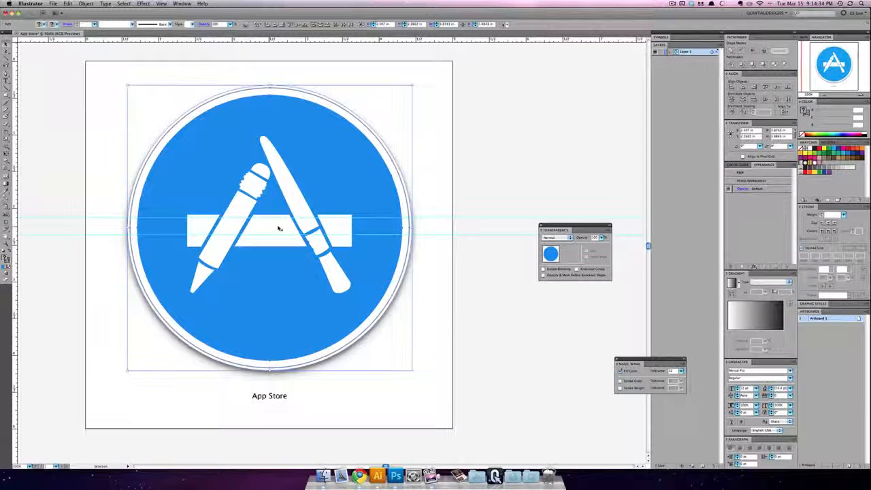
Step: Select only the blue inner circle and duplicate it in place
left_click(109, 152)
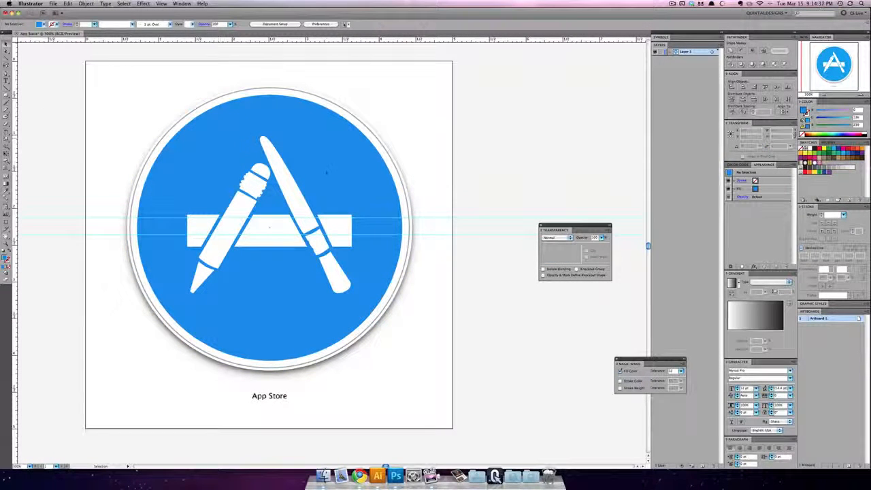
left_click(351, 181)
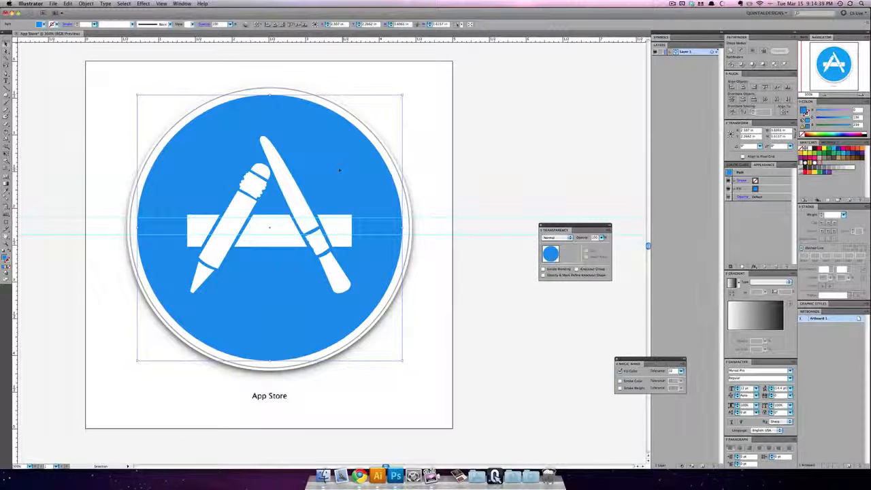
key("a")
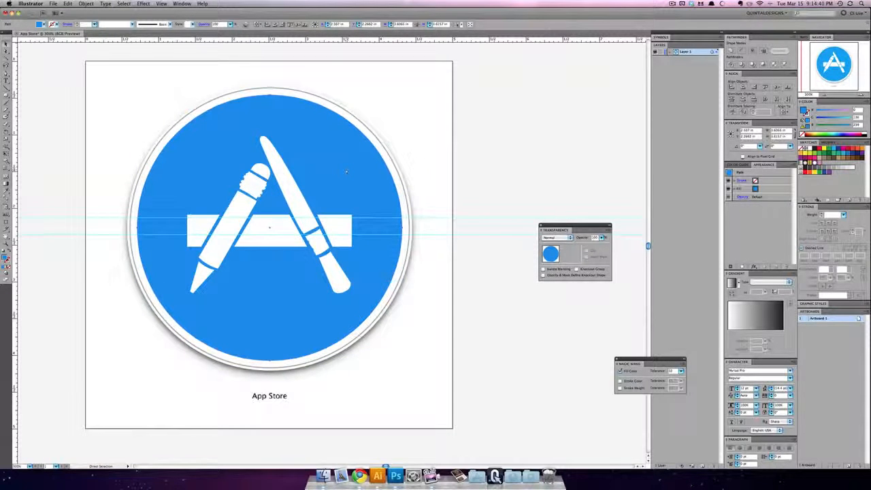
key("v")
left_click(437, 171)
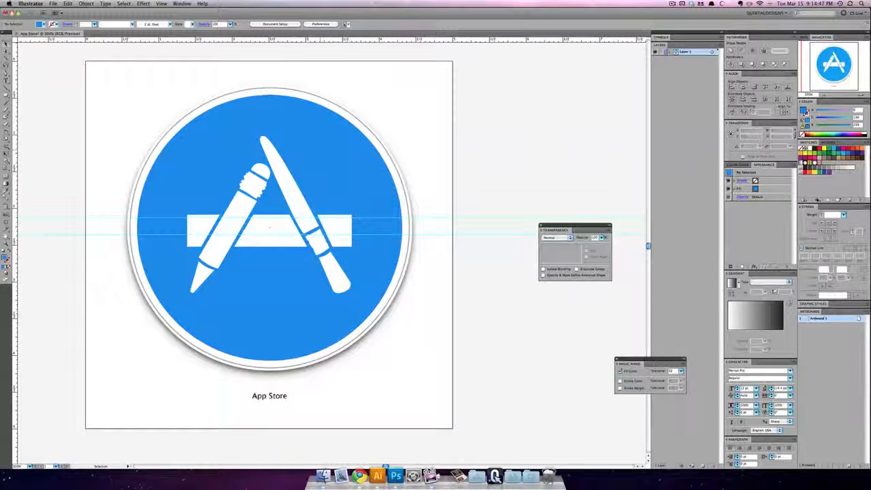
left_click(338, 152)
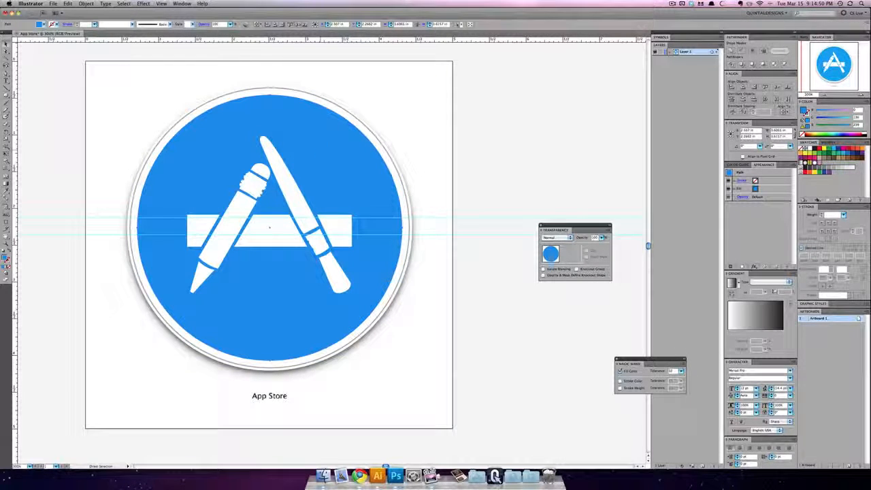
key("super+c")
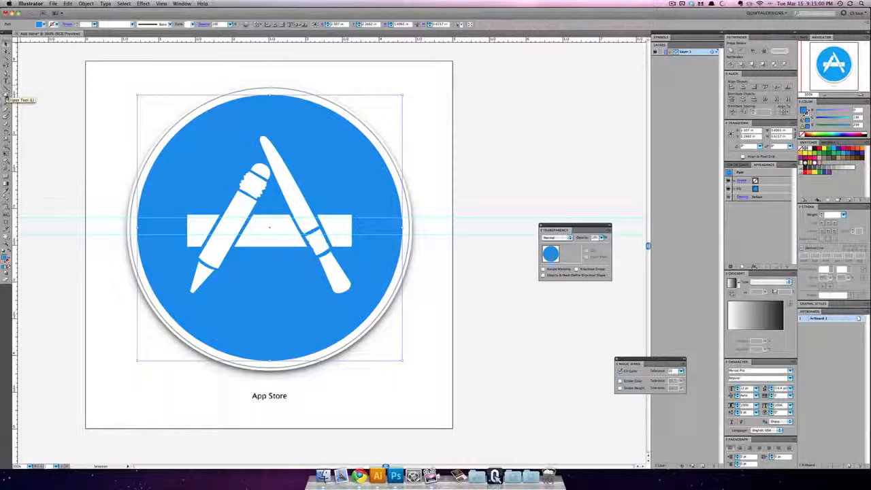
Step: Draw a 5 in wide ellipse across the artboard down to the lower guide, reduce its height to about 2.06 in, and fill it pink
left_click(6, 95)
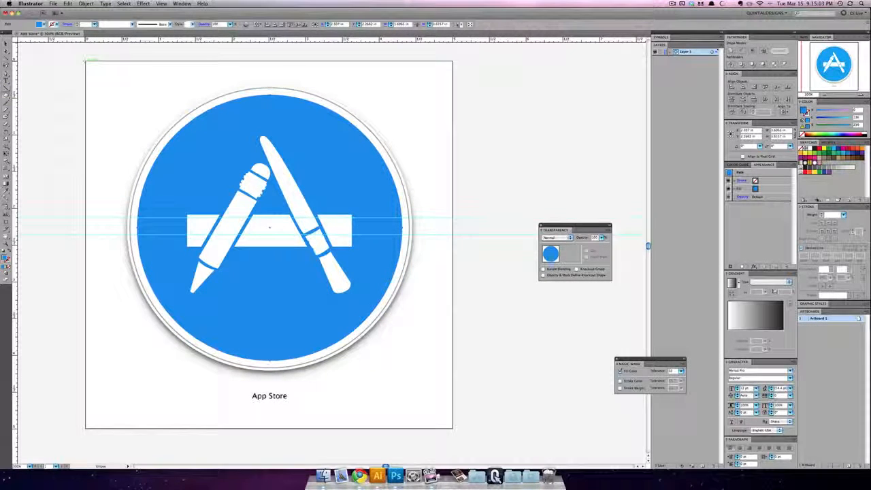
left_click_drag(85, 61, 453, 235)
left_click(6, 44)
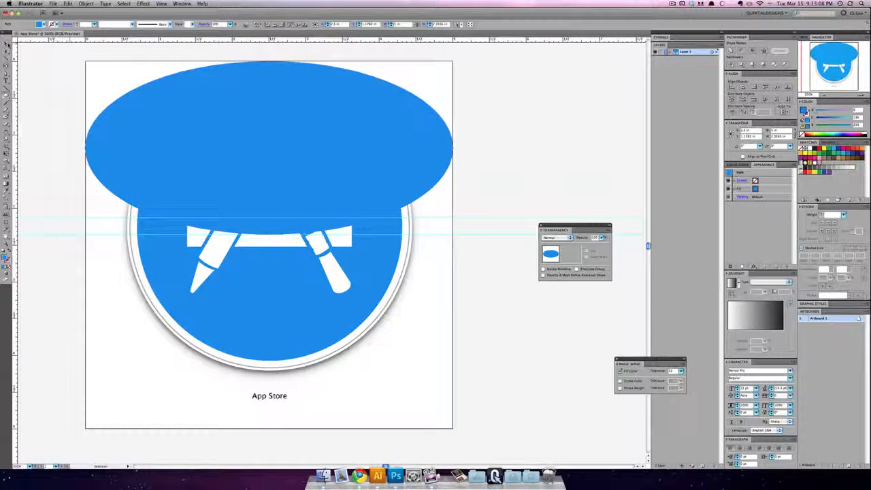
left_click_drag(268, 61, 269, 83)
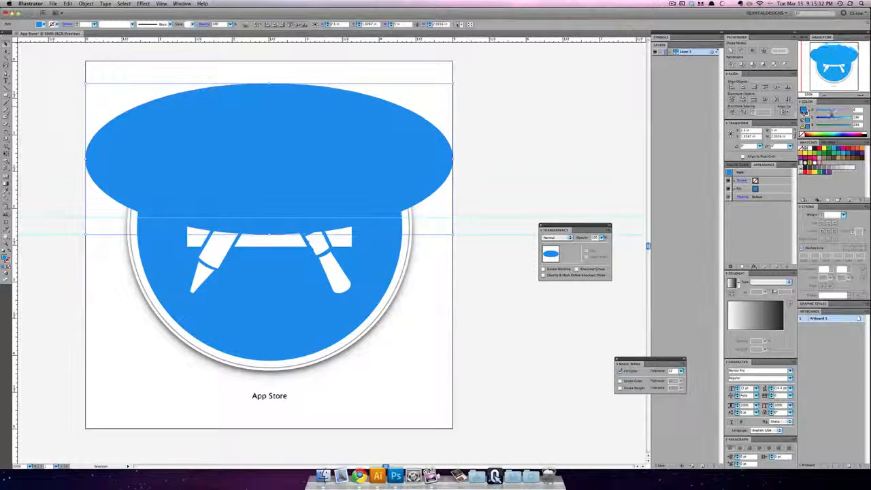
left_click(840, 112)
left_click_drag(841, 114, 847, 113)
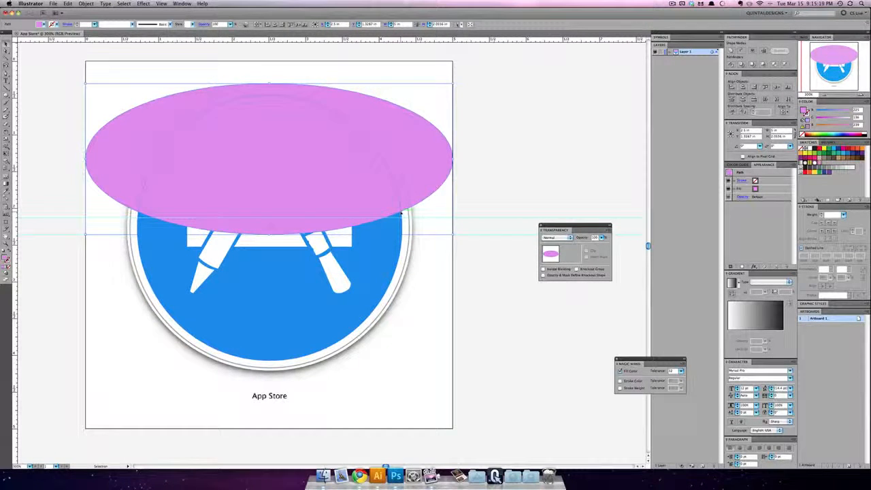
Step: Flatten the pink ellipse from its top edge to about 1.47 in tall, so it crosses the blue circle's edges at the upper guide
scroll(401, 213, "up", 5)
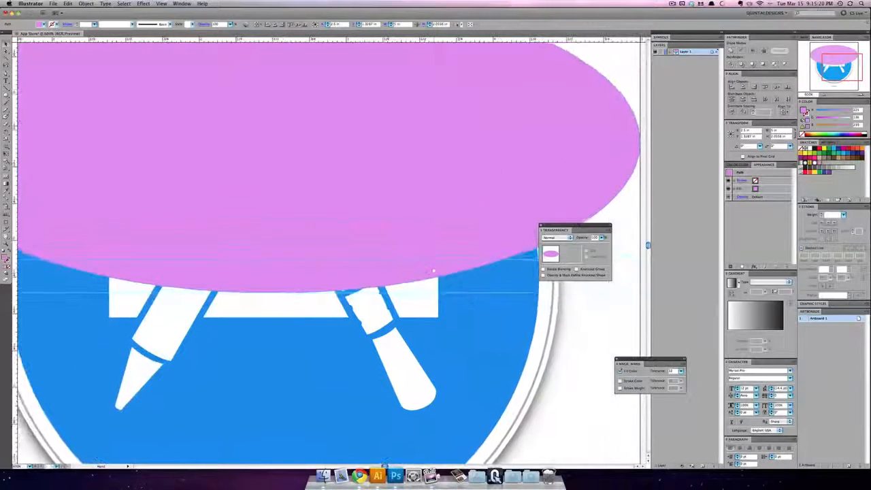
left_click_drag(431, 271, 385, 293)
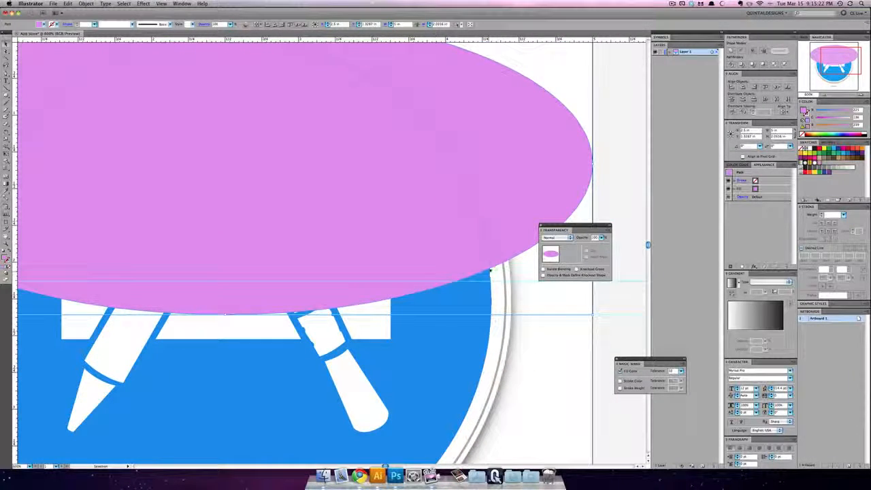
left_click_drag(396, 243, 456, 291)
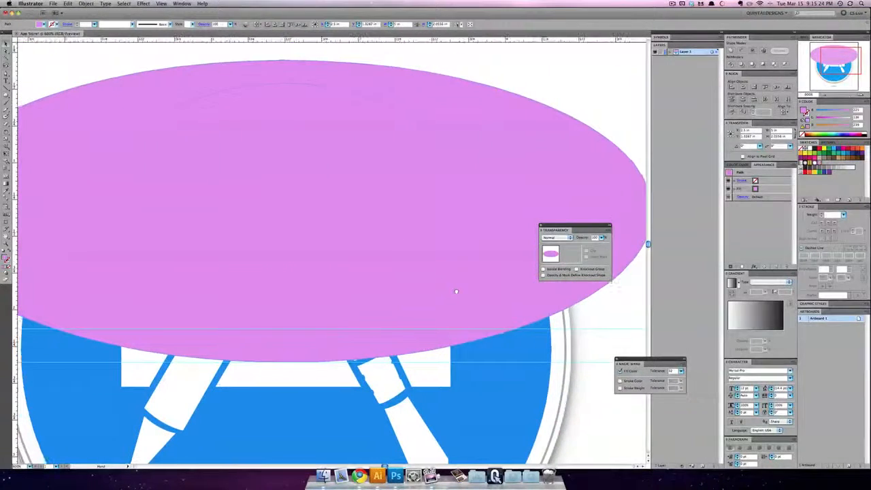
left_click_drag(286, 61, 284, 147)
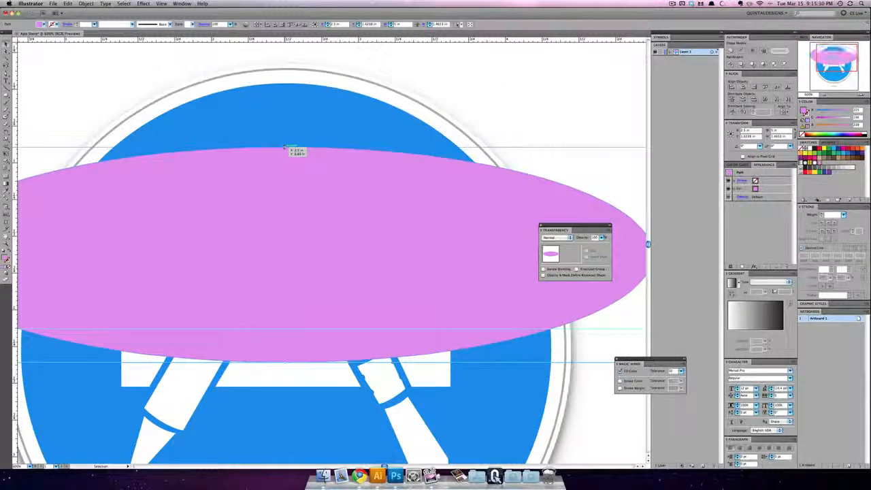
Step: Select the pink ellipse together with the blue circle and split them into pieces with the Pathfinder Divide operation
key("super+minus")
key("super+minus")
key("super+minus")
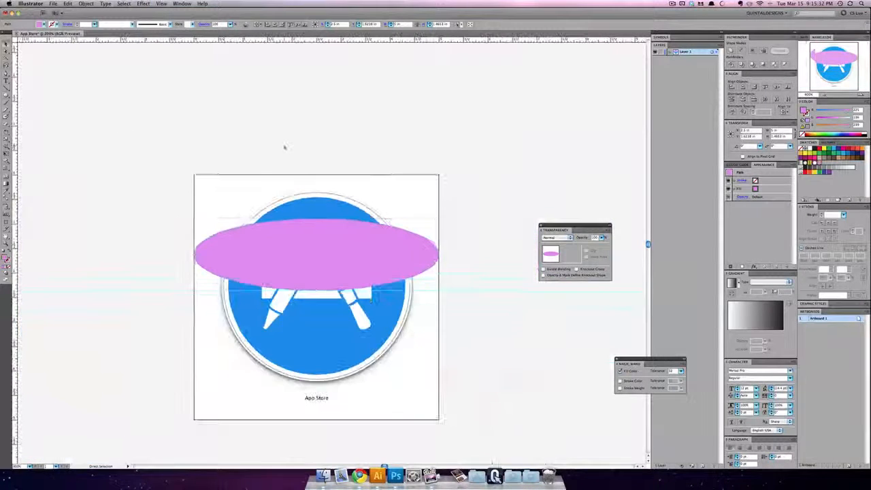
left_click(315, 209, "shift")
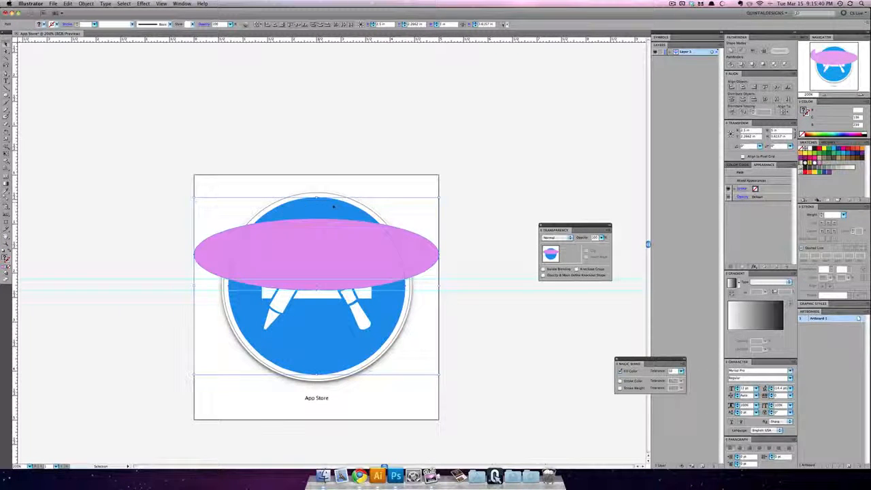
left_click(730, 64)
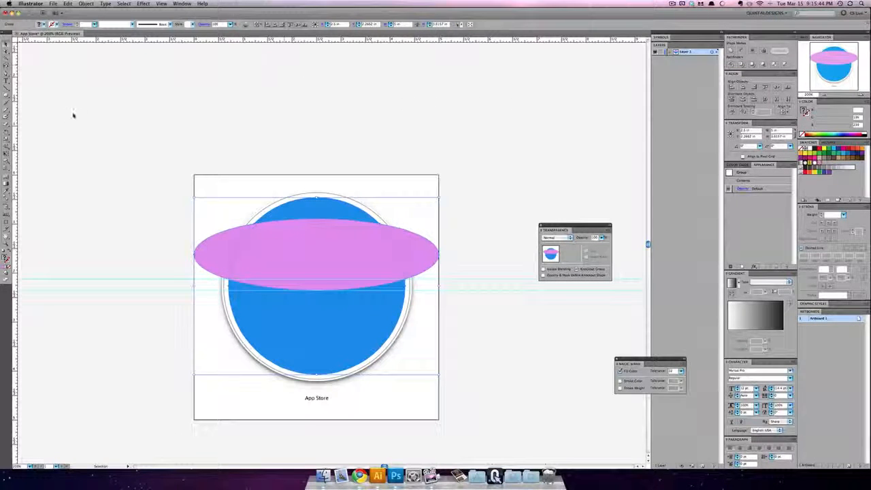
Step: Delete the two pink ends outside the circle and the lower blue piece covering the tools, leaving the top cap and pink band
left_click(6, 51)
left_click(78, 77)
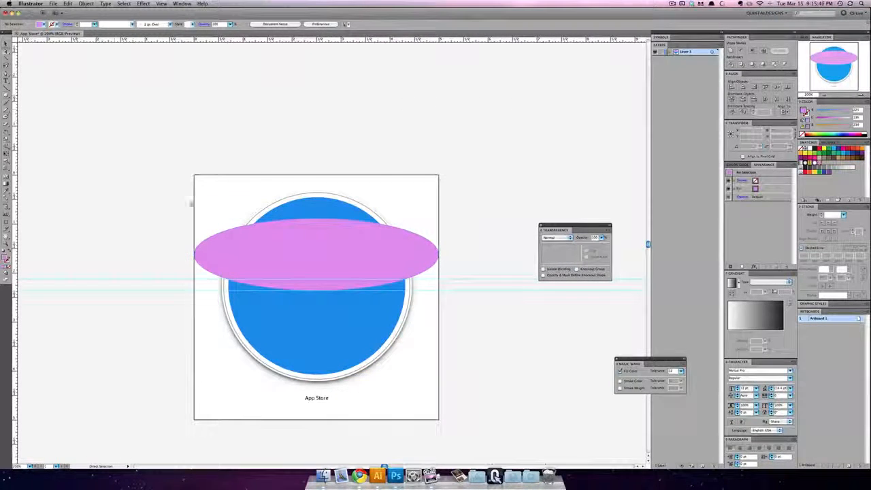
left_click(202, 249)
key("Delete")
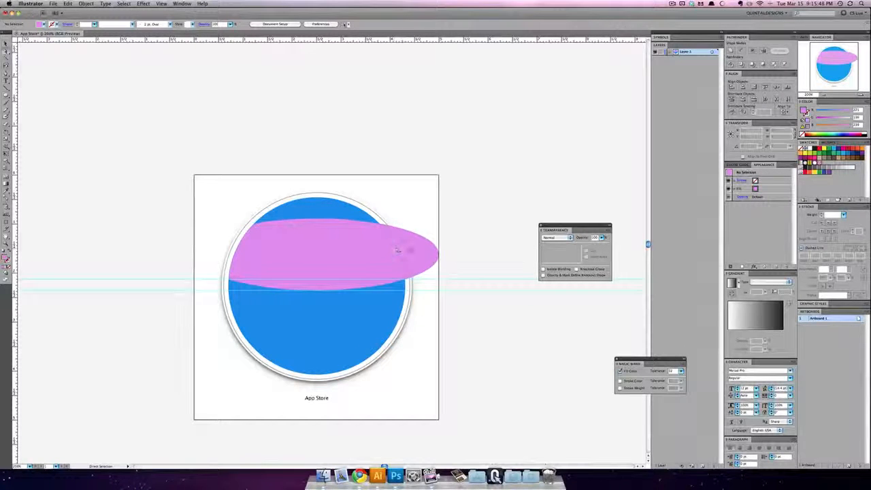
left_click(412, 251)
key("Delete")
left_click(333, 315)
key("Delete")
Step: Nudge the pink band and the whole divided group up and down and back into place to check the pieces
left_click(305, 210)
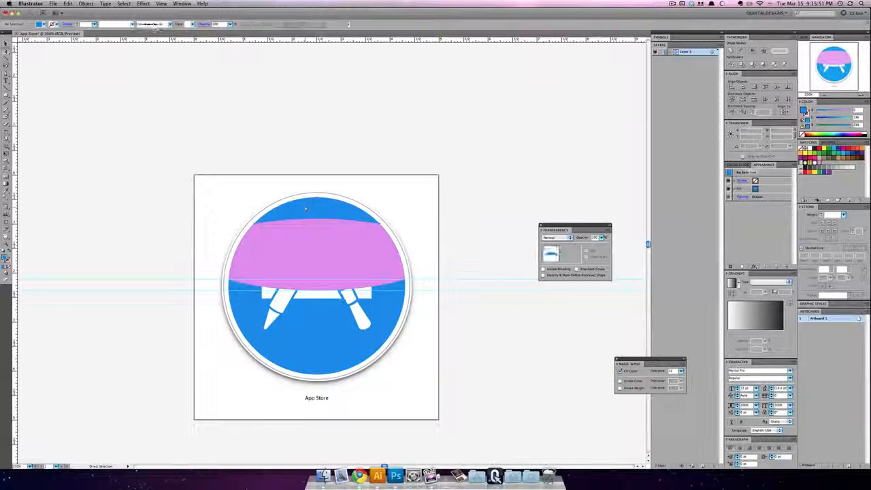
left_click(311, 227)
mouse_move(311, 227)
left_mouse_down()
mouse_move(310, 218)
mouse_move(311, 229)
left_mouse_up()
key("super+z")
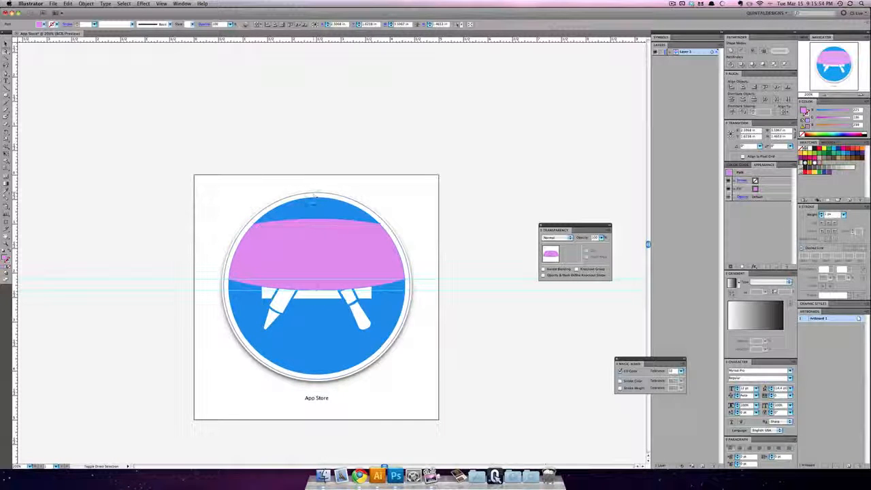
key("shift+Down")
key("shift+Up")
key("shift+Down")
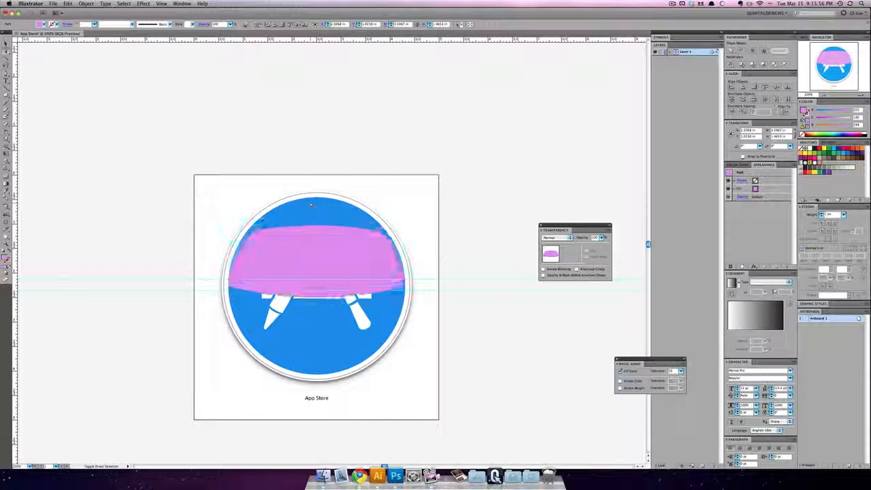
key("shift+Up")
key("shift+Down")
key("shift+Up")
left_click(311, 207)
key("shift+Up")
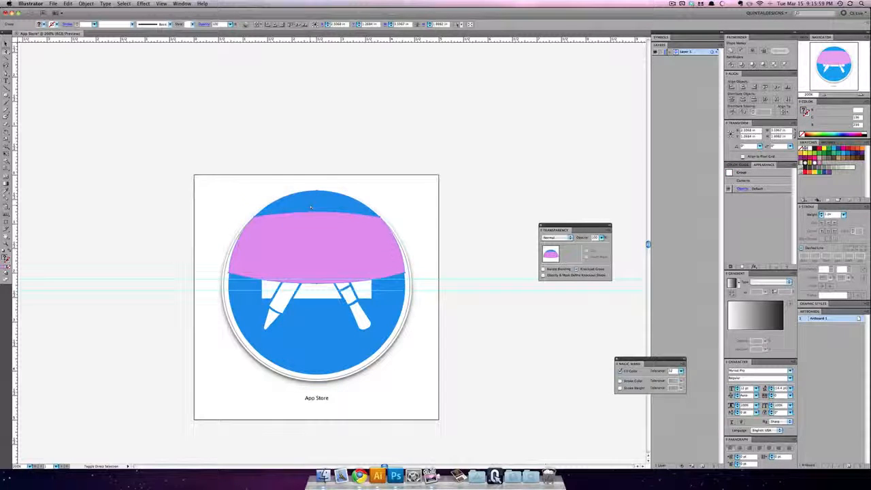
key("shift+Down")
key("shift+Up")
key("shift+Down")
Step: Select the blue top cap together with the pink band and merge them into one dome shape with Pathfinder Unite
left_click(320, 189)
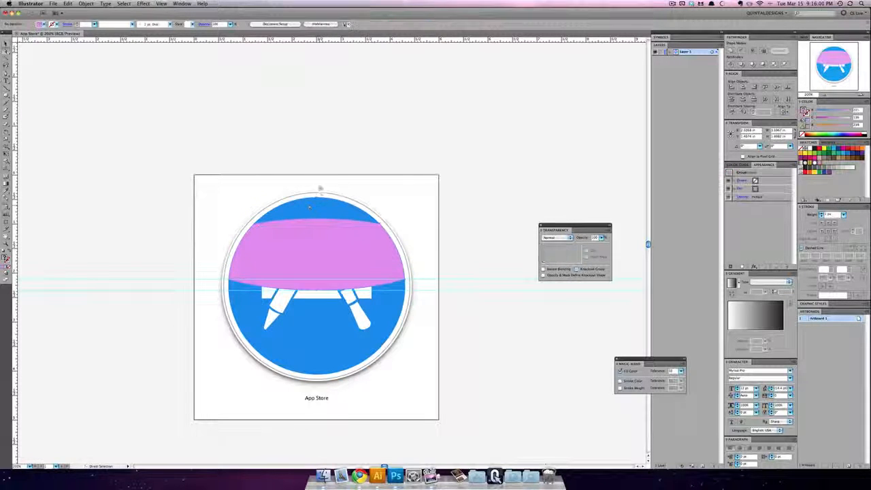
left_click(324, 206)
left_click(330, 245)
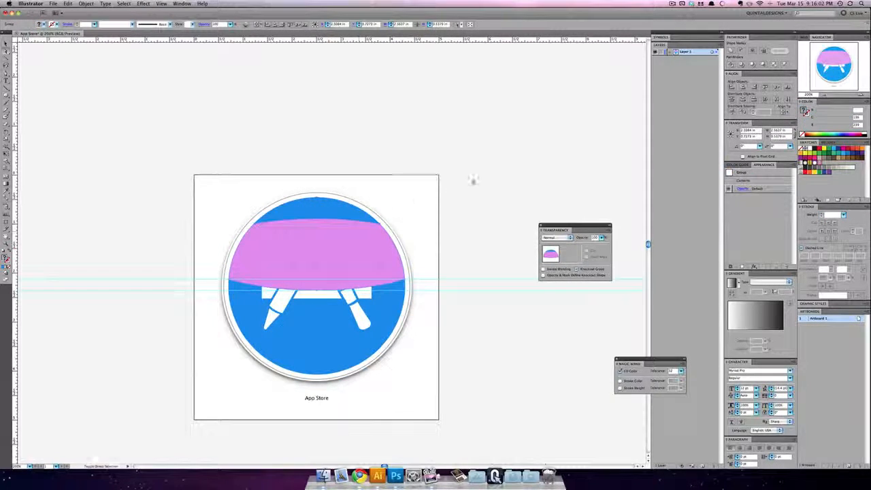
left_click(730, 51)
key("super+equal")
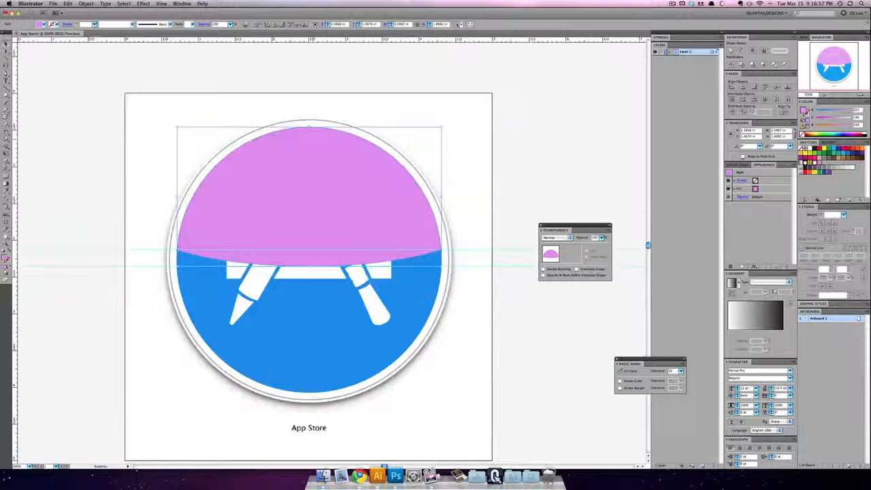
Step: Send the pink dome backward in the stacking order until it lies behind the pencil, brush and crossbar
left_click(457, 188)
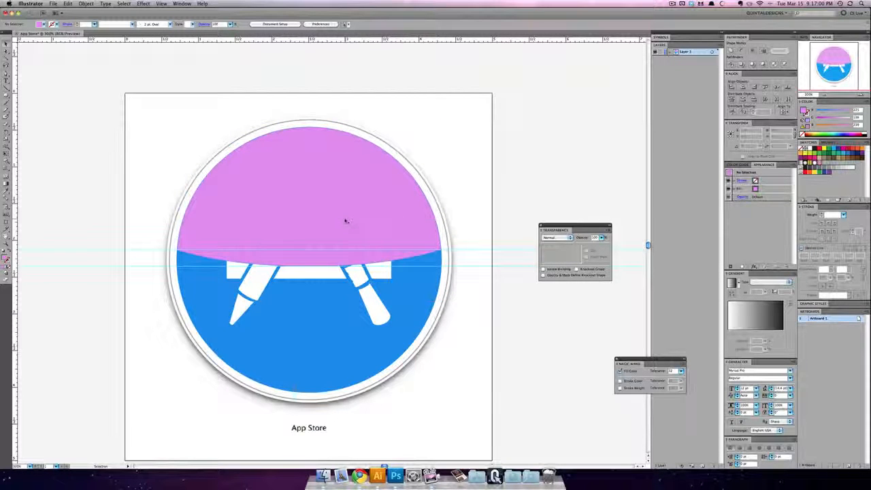
left_click(345, 221)
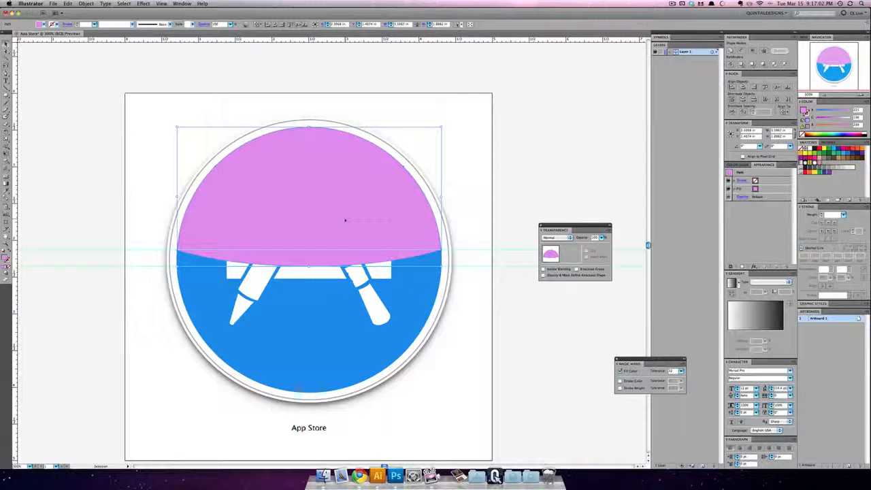
key("super+bracketleft")
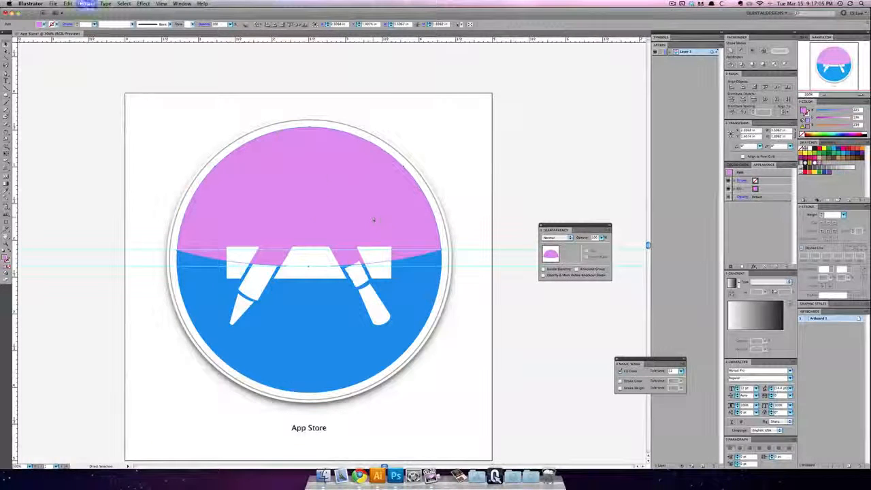
key("super+bracketleft")
left_click(371, 218)
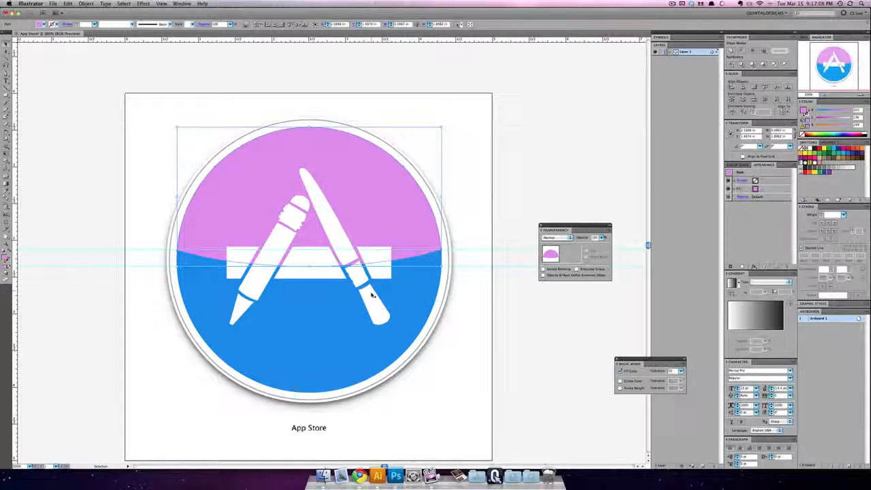
Step: Select all the white pieces of the brush, pencil and crossbar and combine them with Pathfinder Unite
left_click(344, 273)
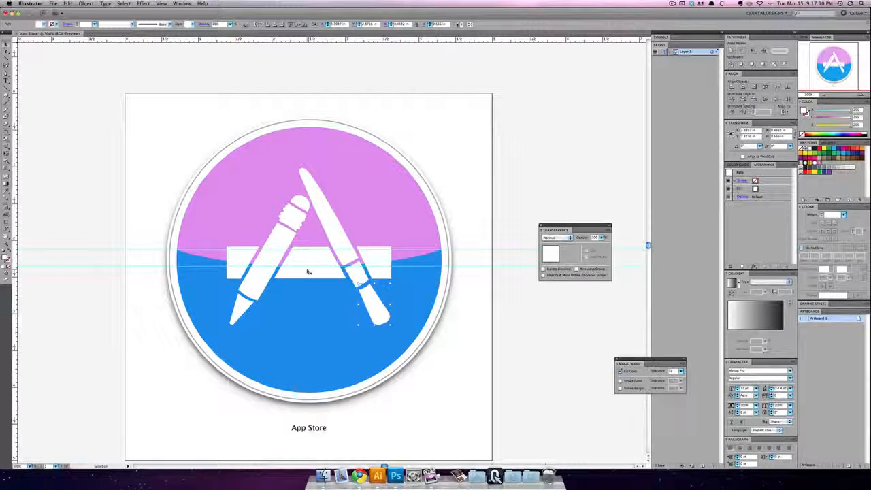
left_click(308, 272, "shift")
left_click(344, 260, "shift")
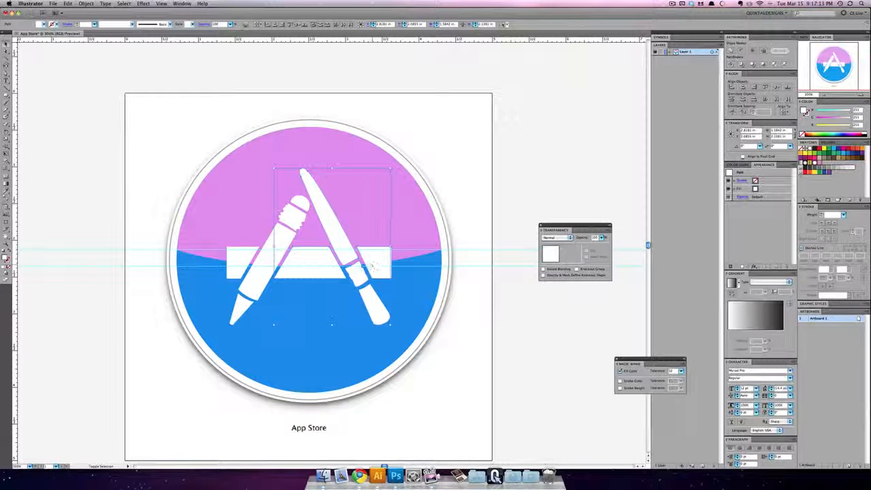
left_click(259, 265, "shift")
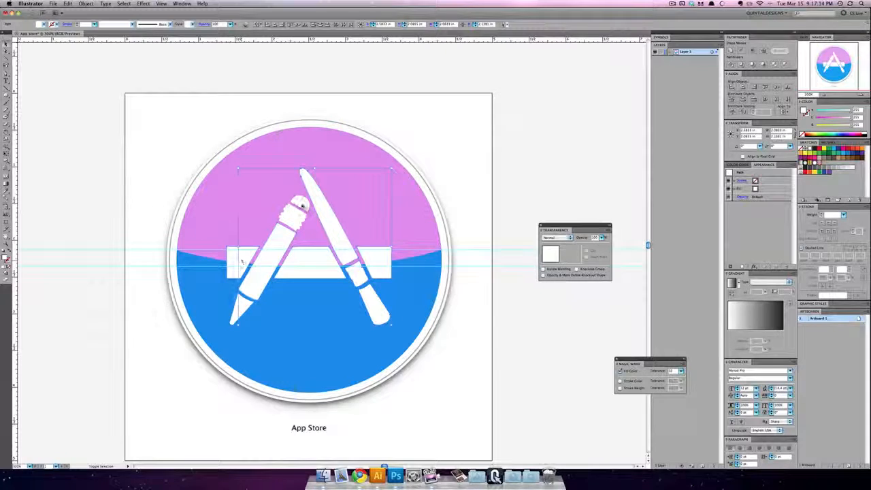
left_click(299, 207, "shift")
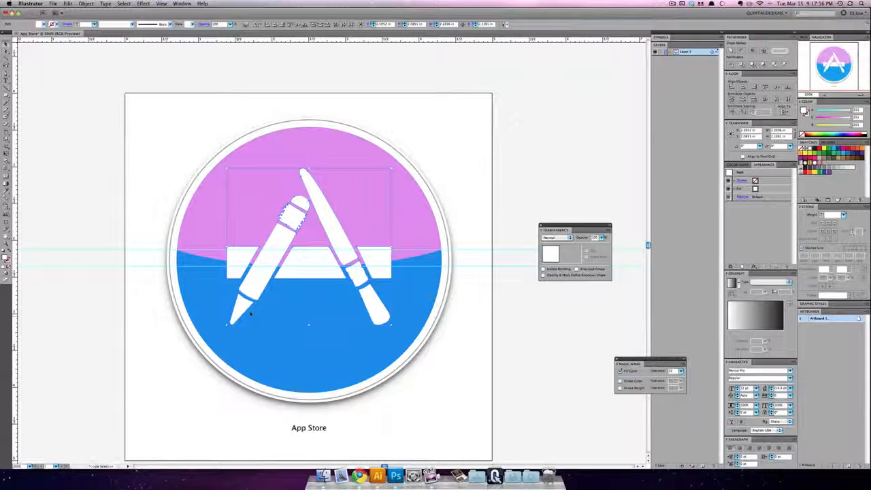
left_click(731, 52)
left_click(489, 183)
left_click(363, 288)
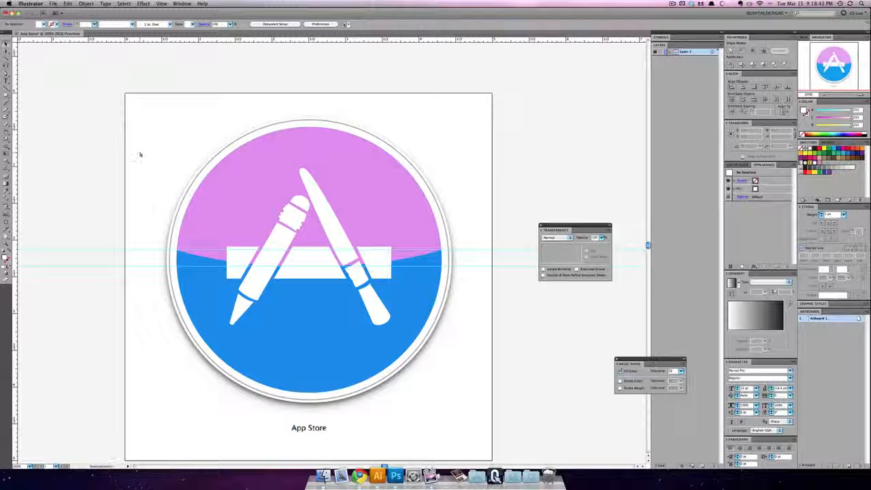
Step: Scale the placed App Store screenshot to about 2.29 in wide and position it just outside the artboard's left edge as a reference
left_click(141, 151)
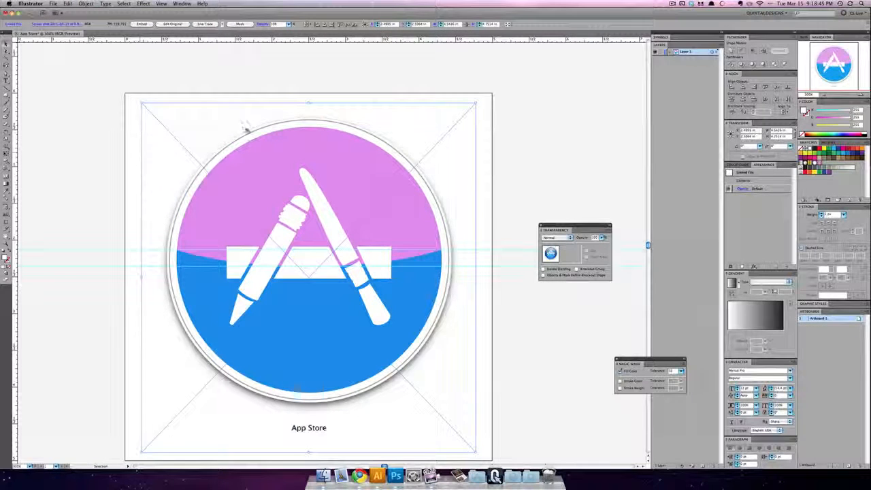
left_click_drag(204, 120, 73, 120)
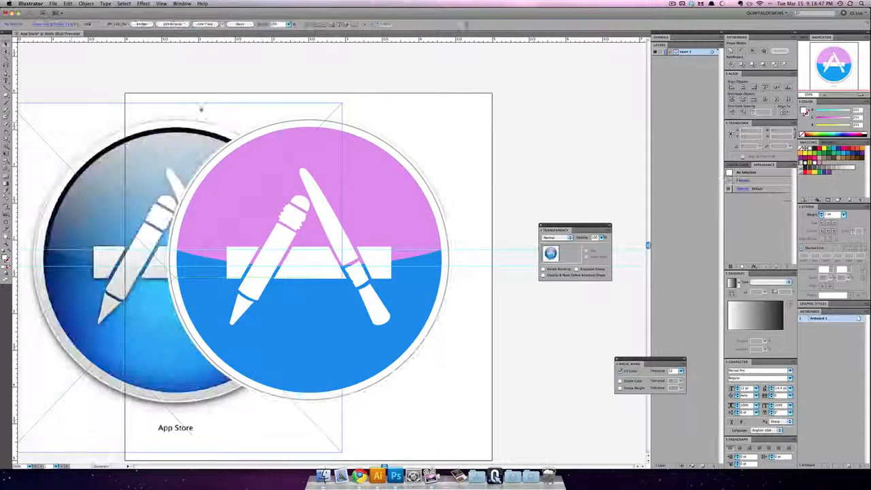
left_click_drag(341, 102, 260, 190)
left_click_drag(167, 212, 97, 70)
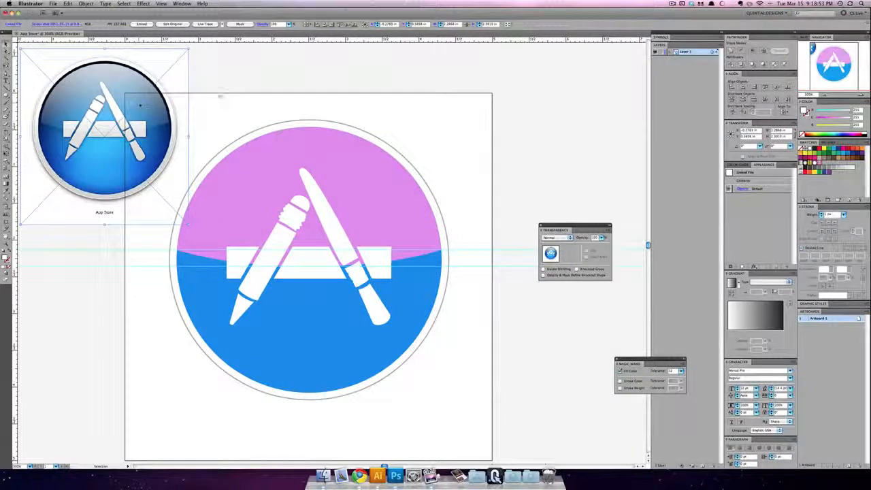
left_click_drag(222, 97, 250, 100)
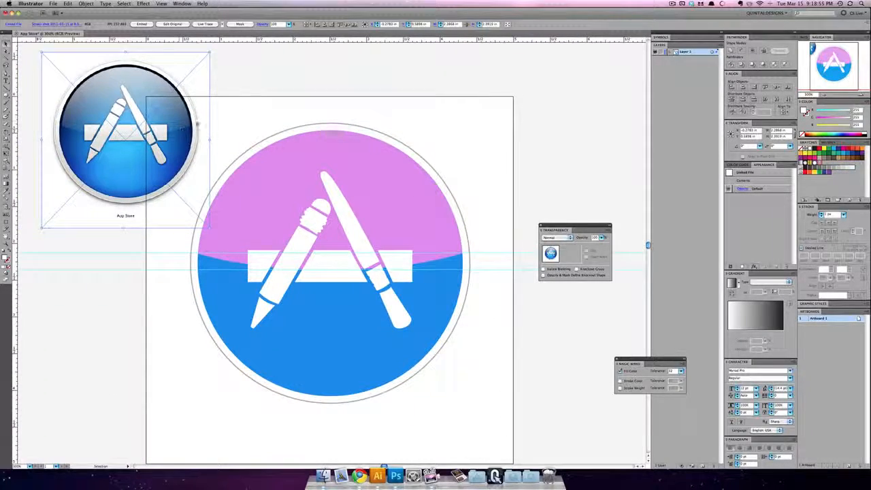
left_click_drag(198, 123, 172, 242)
left_click_drag(171, 243, 191, 226)
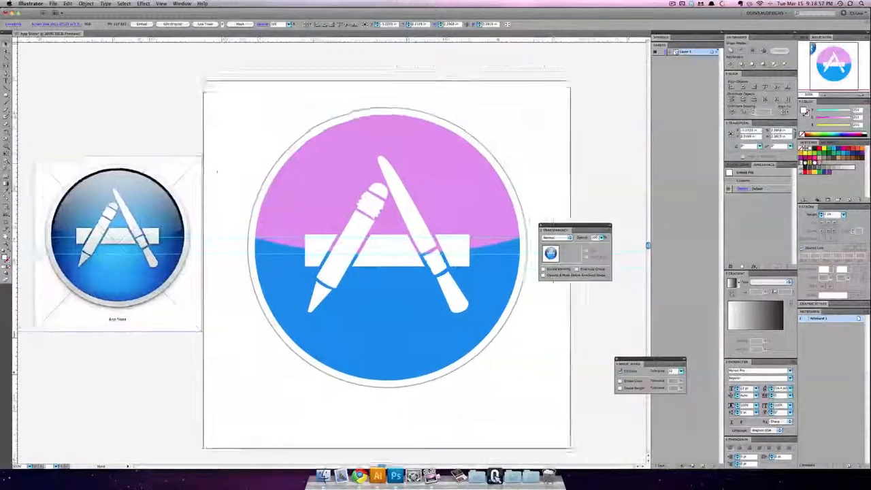
left_click_drag(217, 171, 220, 179)
left_click_drag(226, 83, 213, 122)
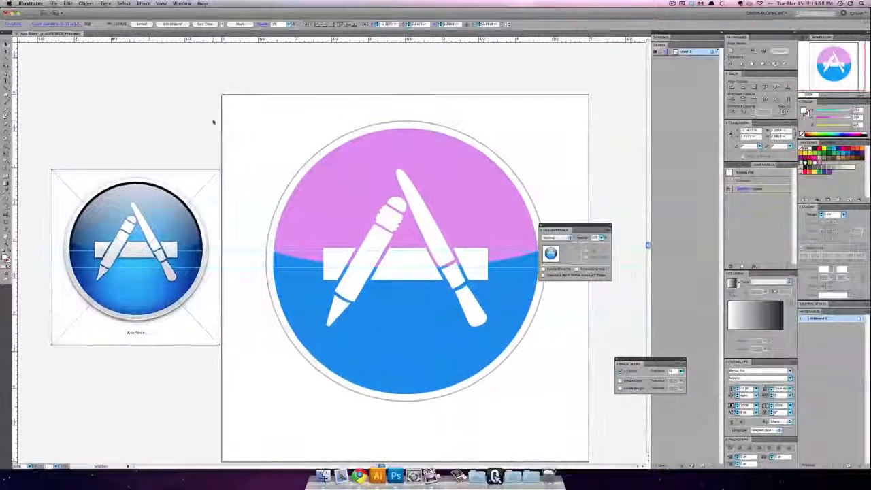
left_click(213, 122)
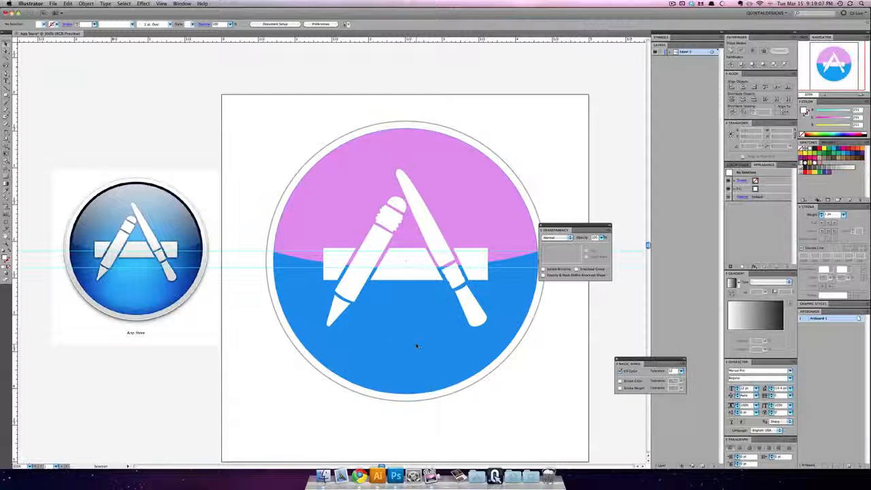
left_click_drag(406, 317, 390, 323)
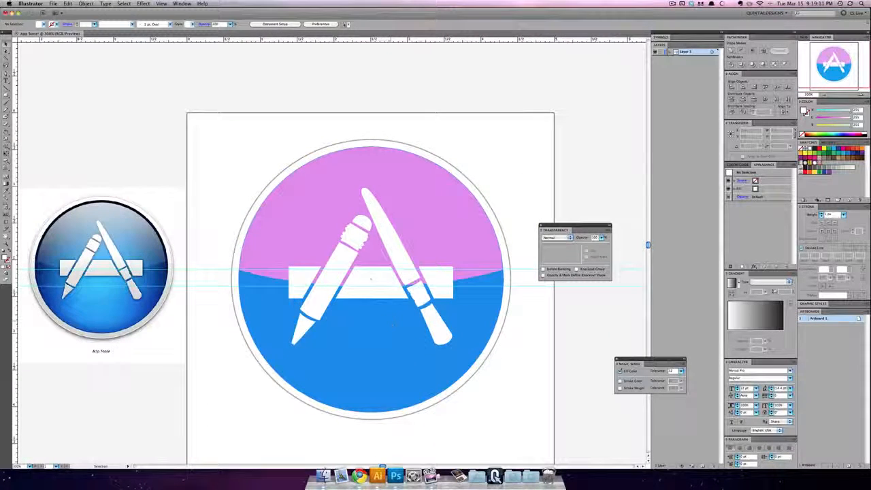
left_click(393, 324)
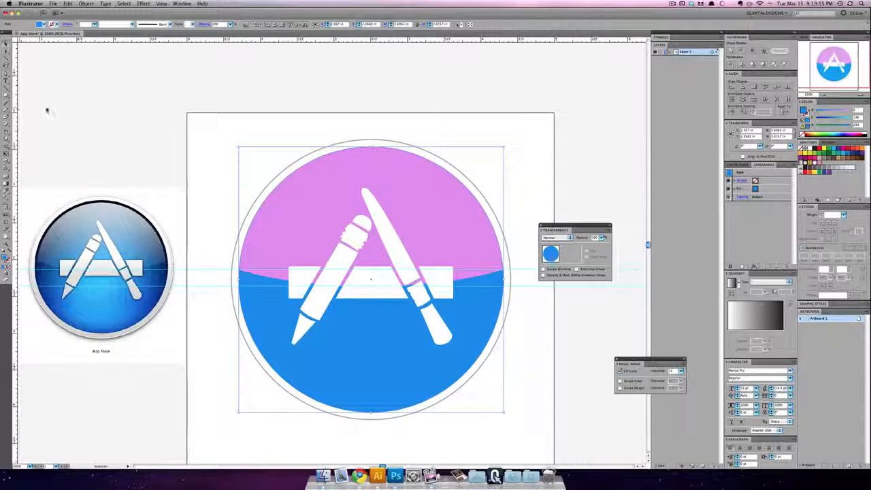
left_click(77, 125)
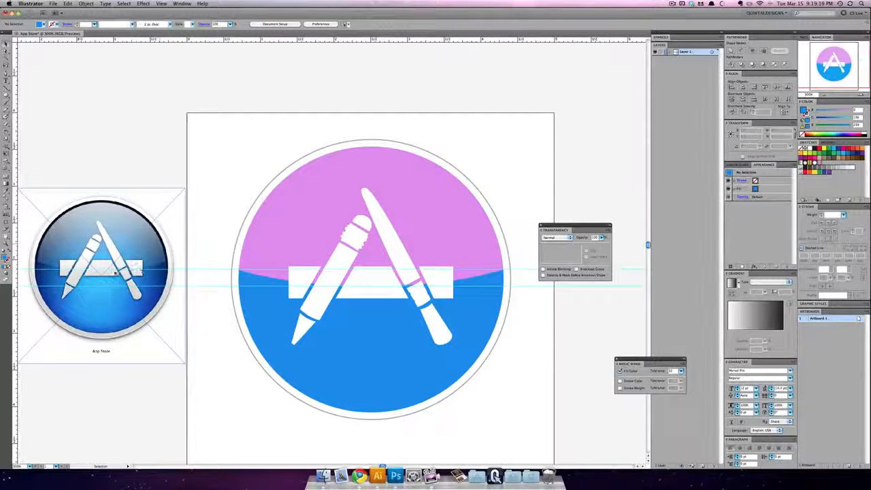
Step: Draw a row of four blue circles above the reference screenshot, the first about 0.69 in and the last about 0.62 in wide
left_click(6, 96)
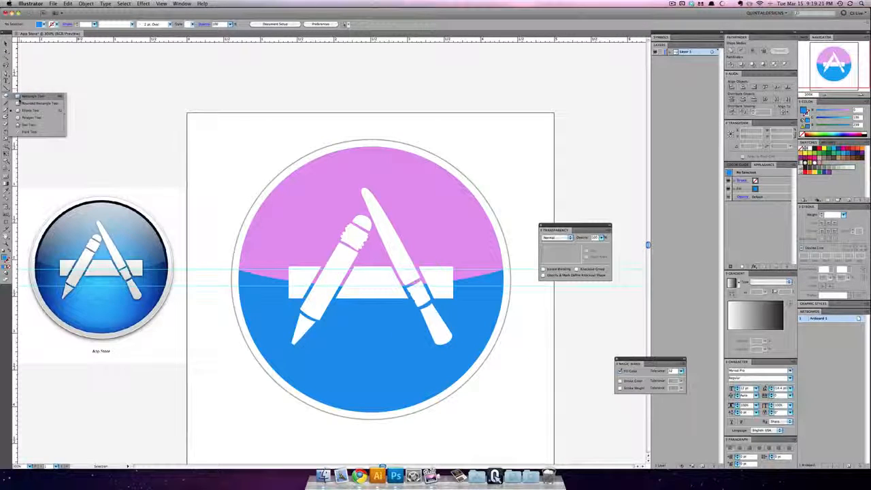
left_click(31, 110)
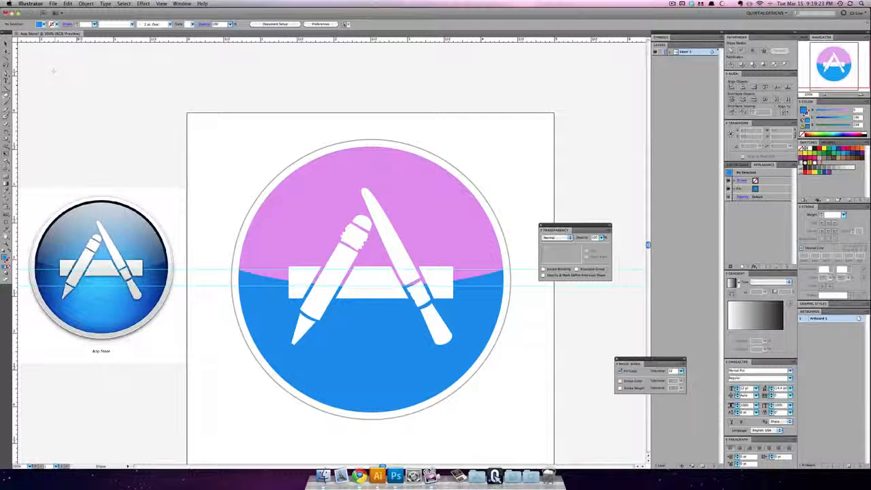
left_click_drag(53, 73, 103, 121)
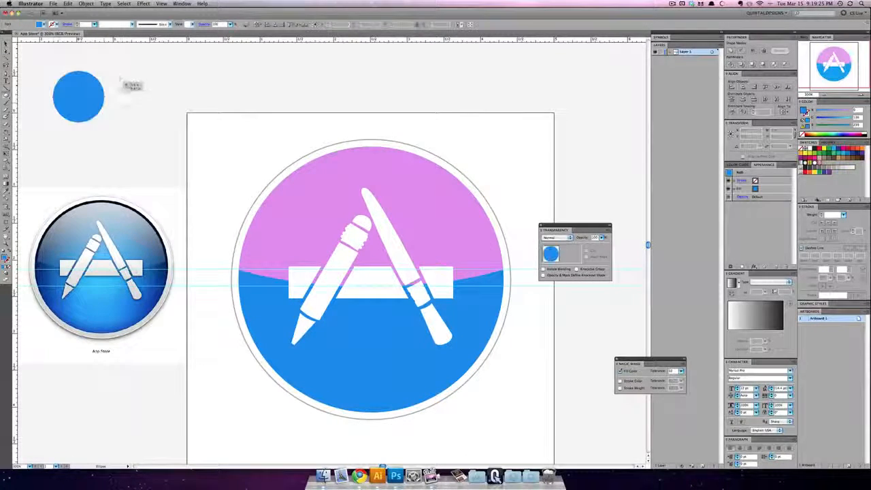
left_click_drag(121, 74, 157, 111)
left_click_drag(180, 72, 218, 110)
mouse_move(231, 66)
left_mouse_down()
mouse_move(273, 95)
mouse_move(276, 113)
left_mouse_up()
key("v")
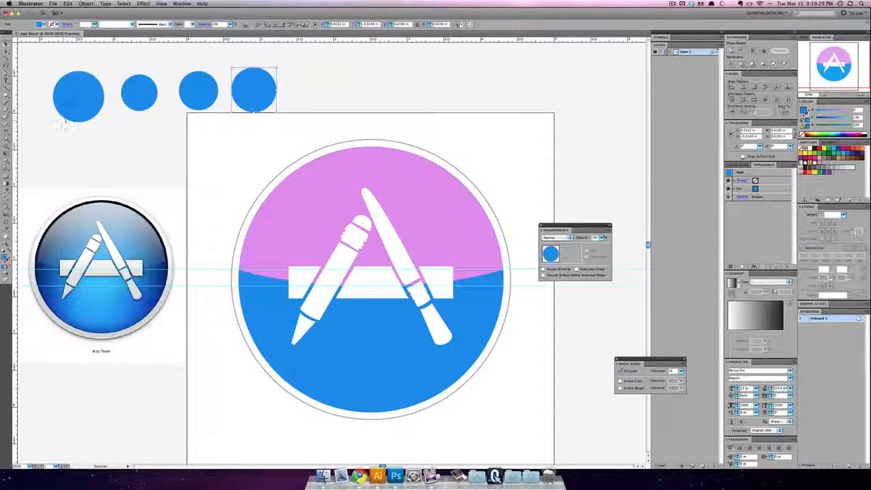
Step: Fill the first circle of the row with the light blue sampled just below the crossbar in the reference icon
left_click(75, 104)
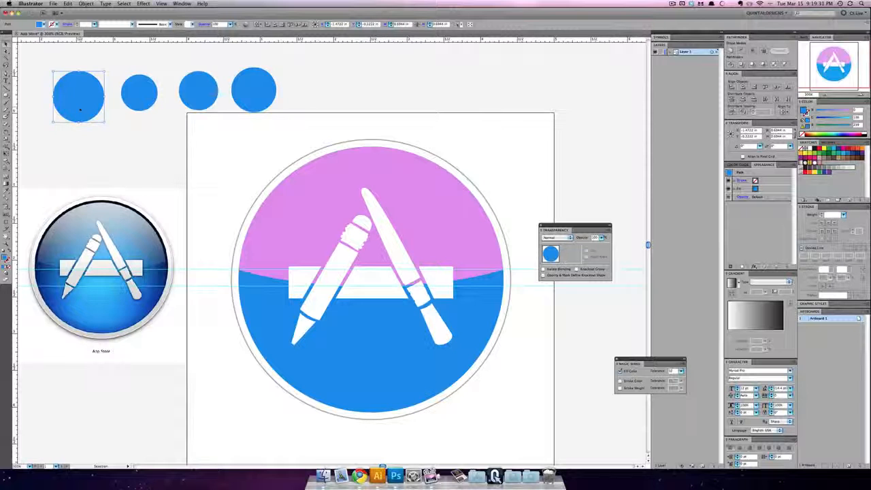
left_click(7, 191)
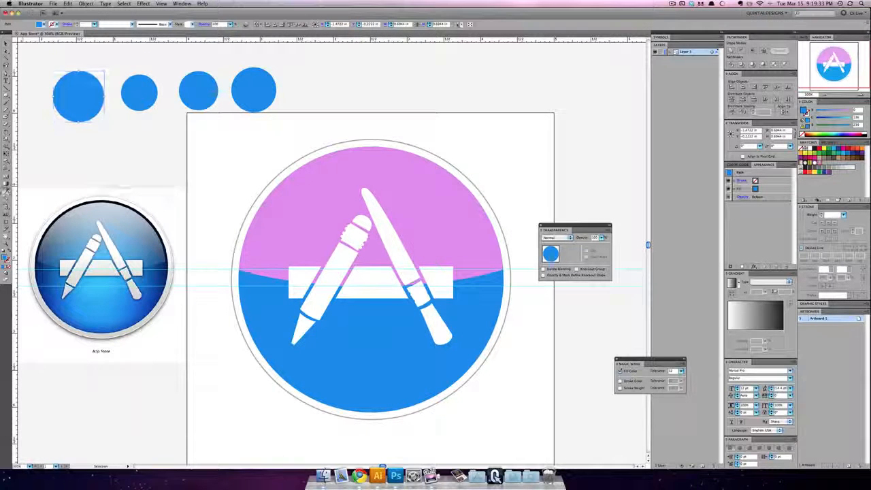
left_click(101, 276)
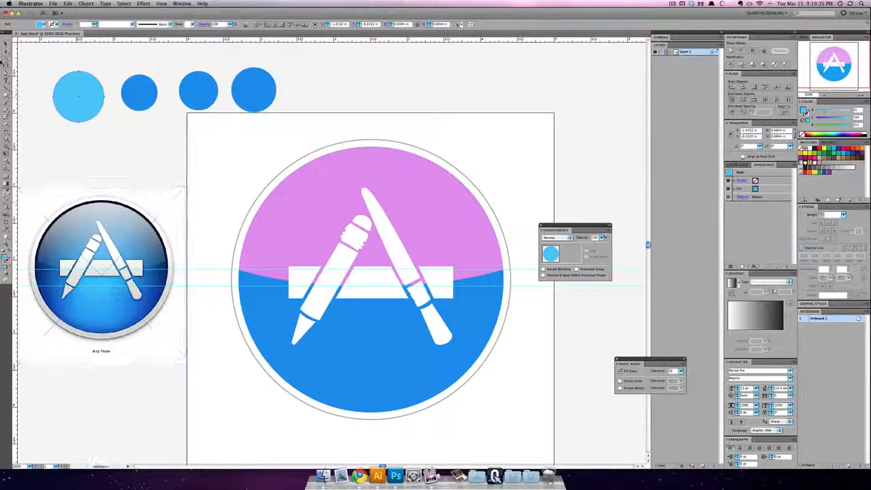
Step: Fill the second circle of the row with the medium blue sampled beside the brush's lower end in the reference icon
key("v")
left_click(125, 83)
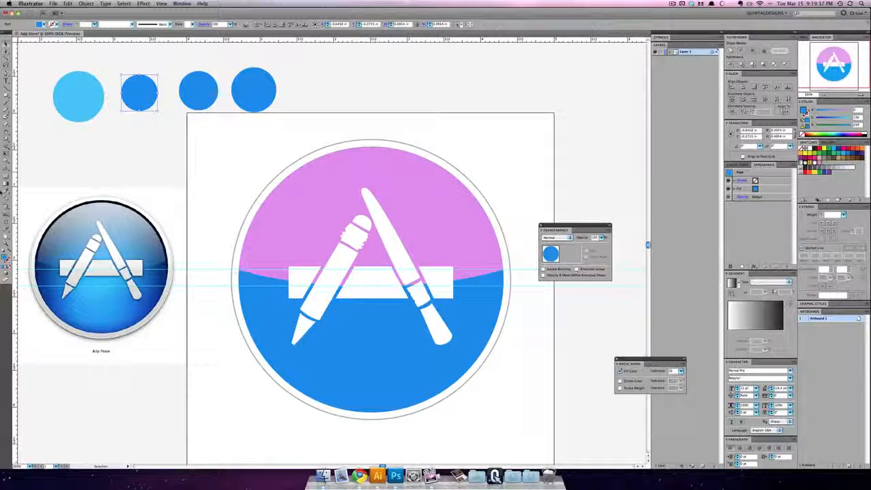
left_click(6, 191)
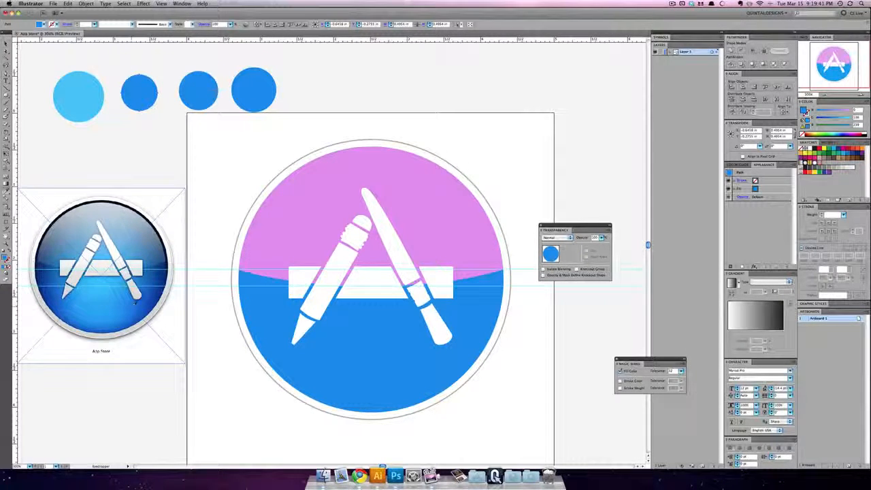
left_click(133, 301)
Step: Fill the third circle of the row with the dark blue sampled from the reference disc's lower-right area
left_click(6, 45)
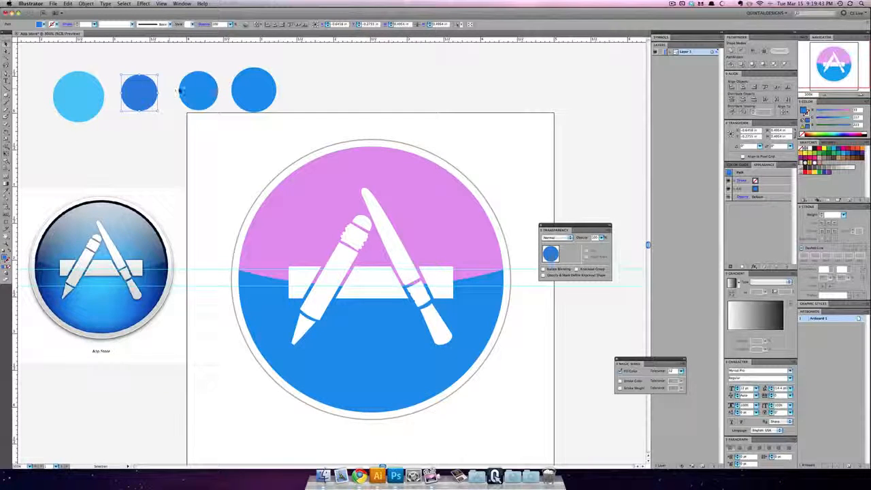
left_click(198, 94)
left_click(6, 191)
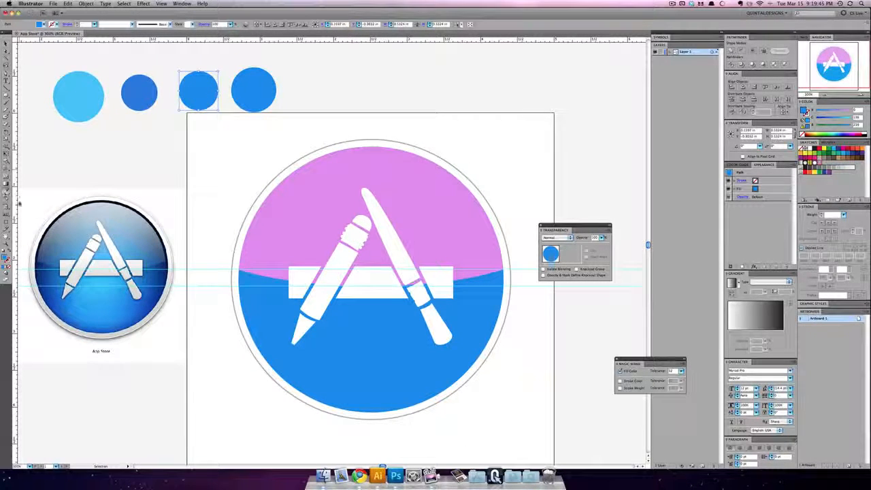
left_click(151, 296)
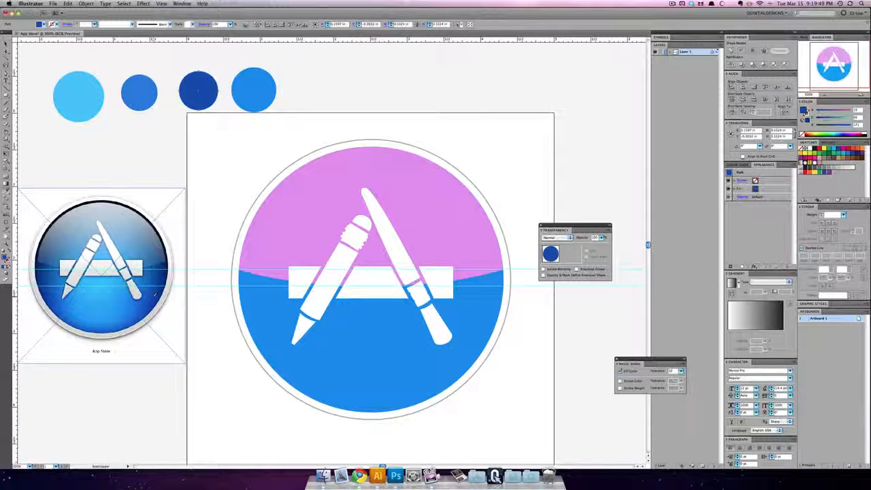
Step: Fill the fourth circle of the row with the navy sampled at the reference disc's right edge, and deselect it
left_click(6, 43)
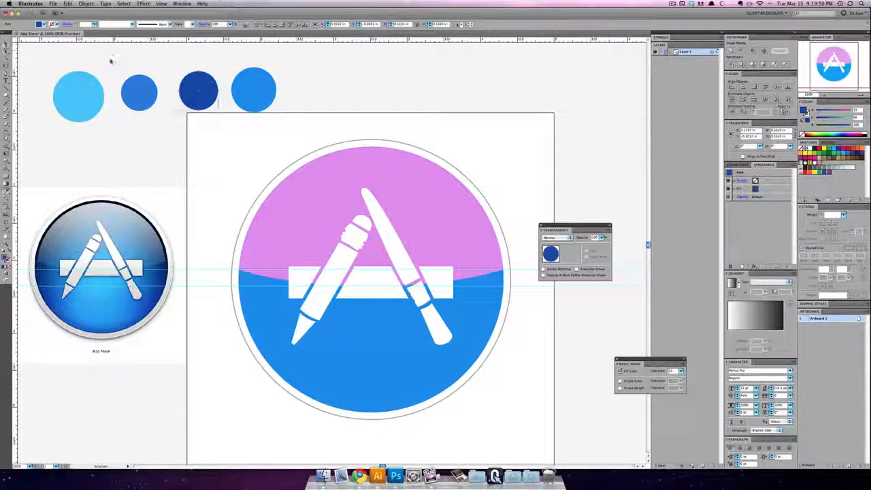
left_click(249, 89)
left_click(6, 191)
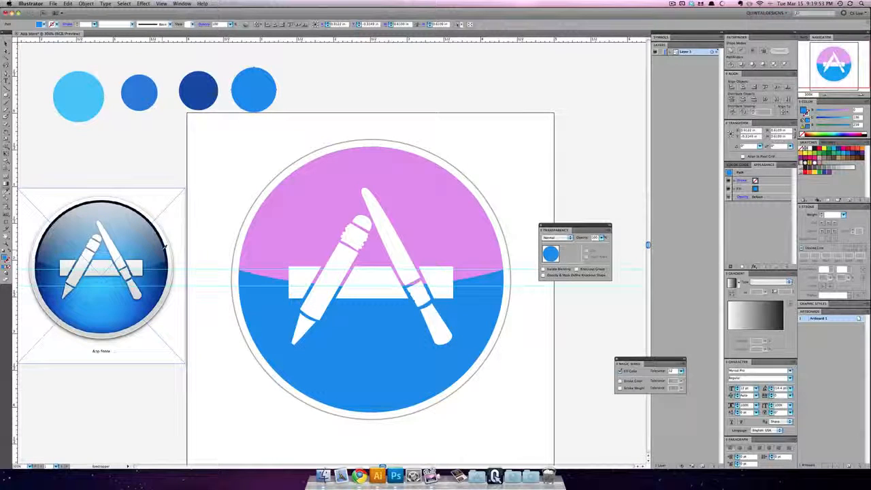
left_click(166, 246)
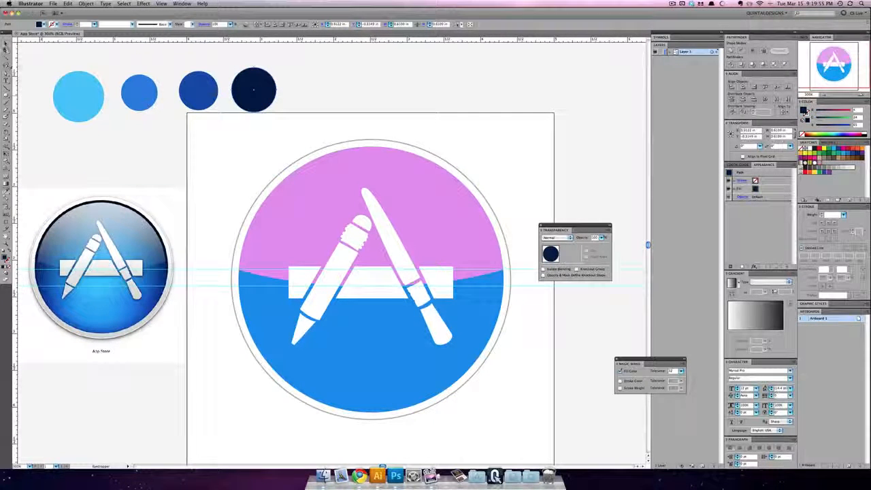
left_click(6, 43)
left_click(80, 173)
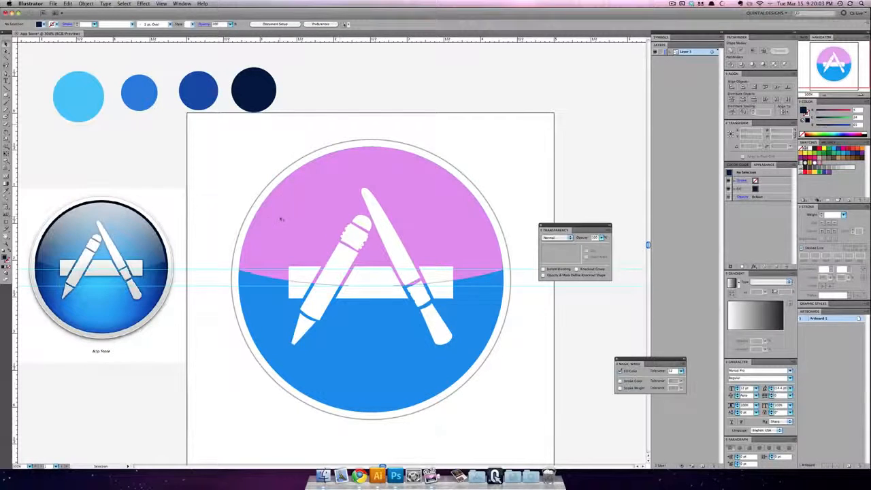
Step: Hide the pink highlight shape covering the upper half of the blue disc
left_click(287, 216)
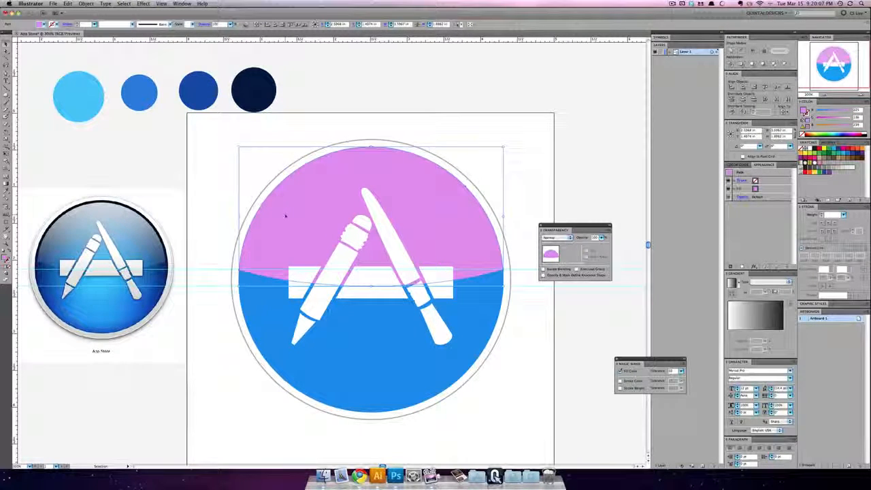
key("a")
key("Delete")
key("v")
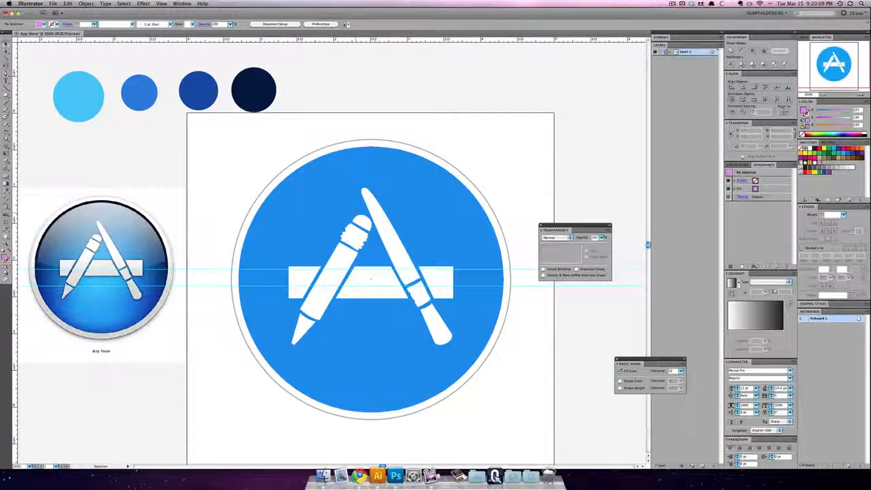
left_click(85, 3)
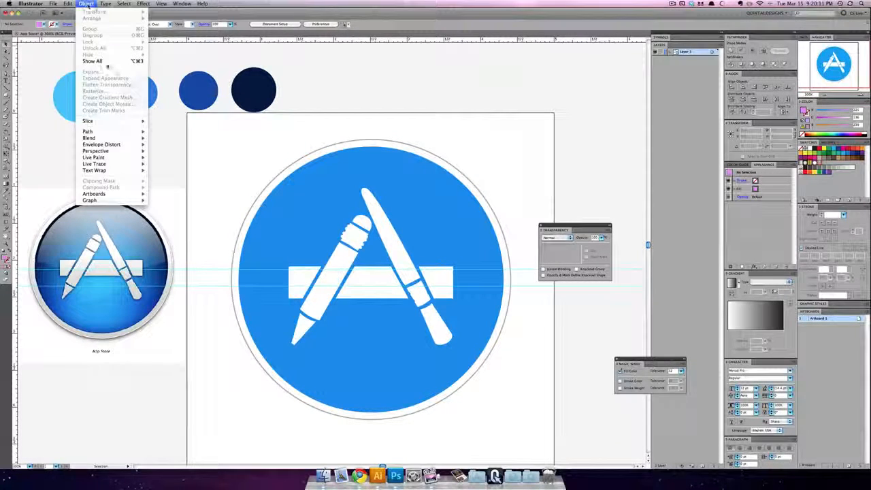
left_click(411, 114)
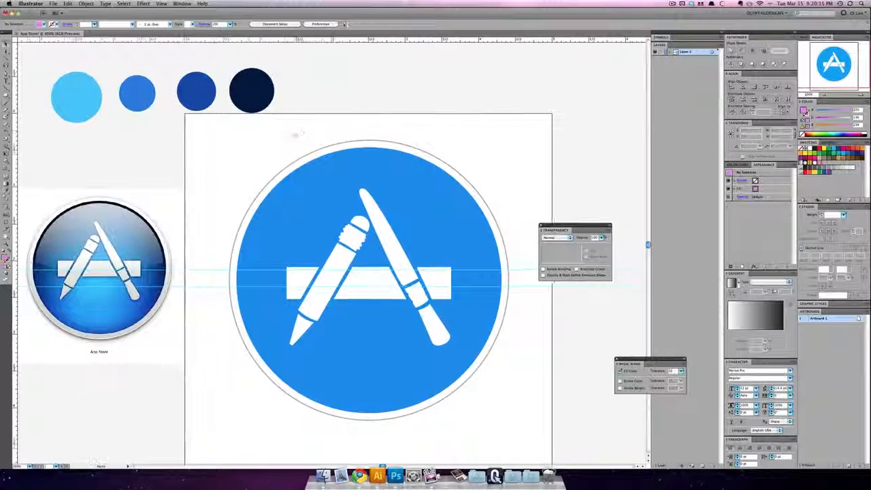
Step: Select the blue disc and float the gradient settings beside the artwork, enlarged to make the stops easier to edit
scroll(326, 157, "right", 2)
left_click(338, 168)
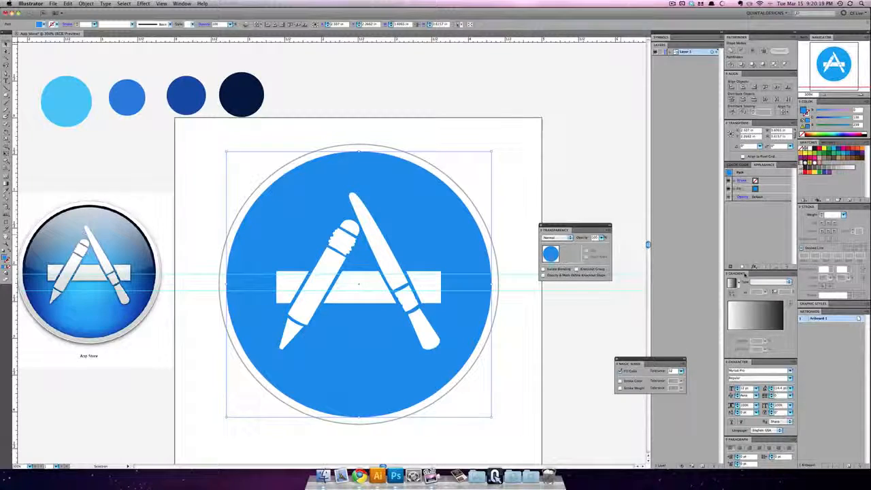
left_click_drag(755, 273, 453, 62)
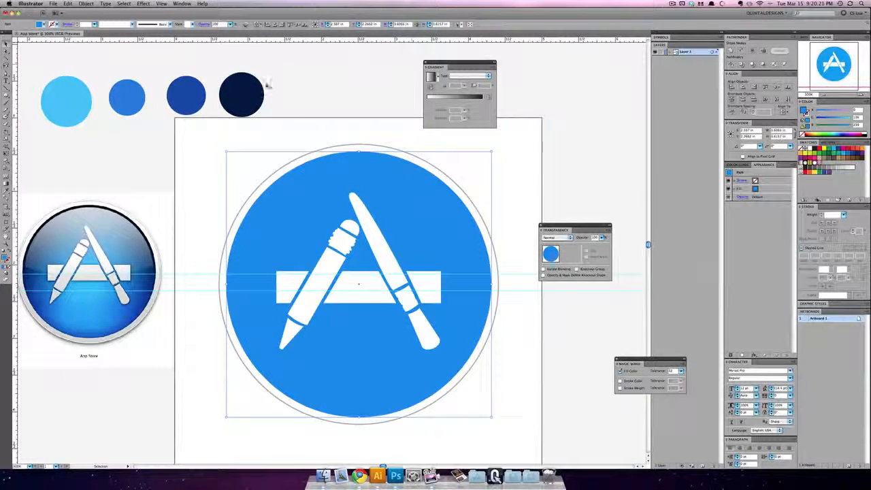
left_click_drag(495, 126, 532, 149)
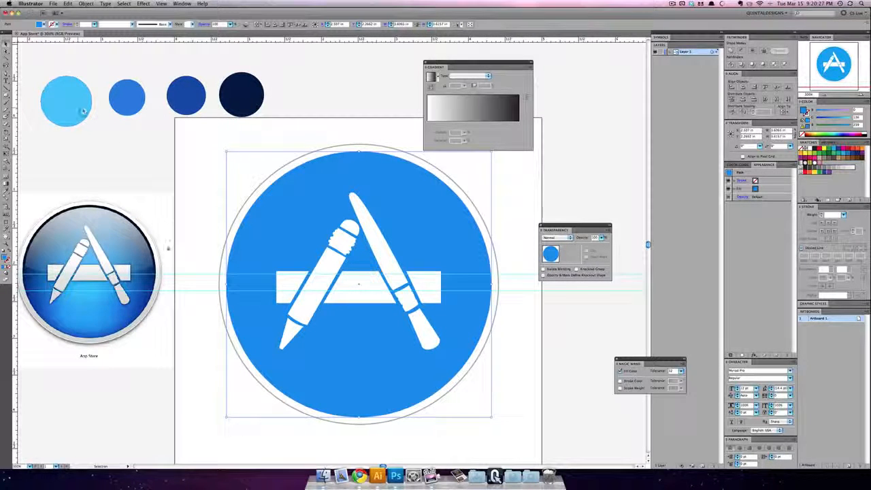
Step: Give the disc a gradient with stops in the first circle's light blue and the second circle's medium blue
key("i")
left_click(57, 85)
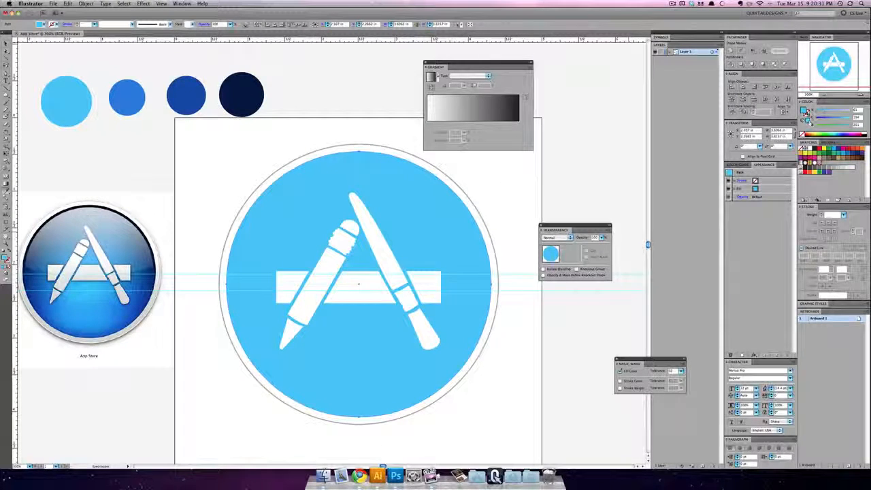
left_click(435, 123)
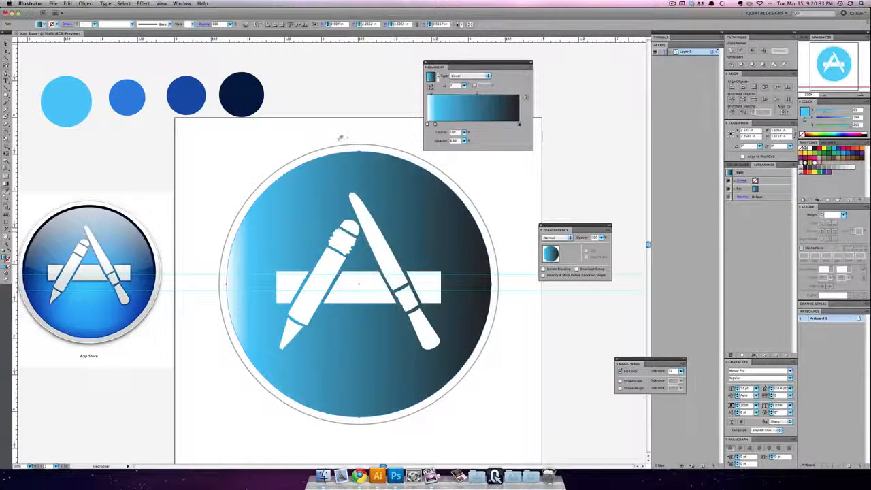
left_click(132, 107)
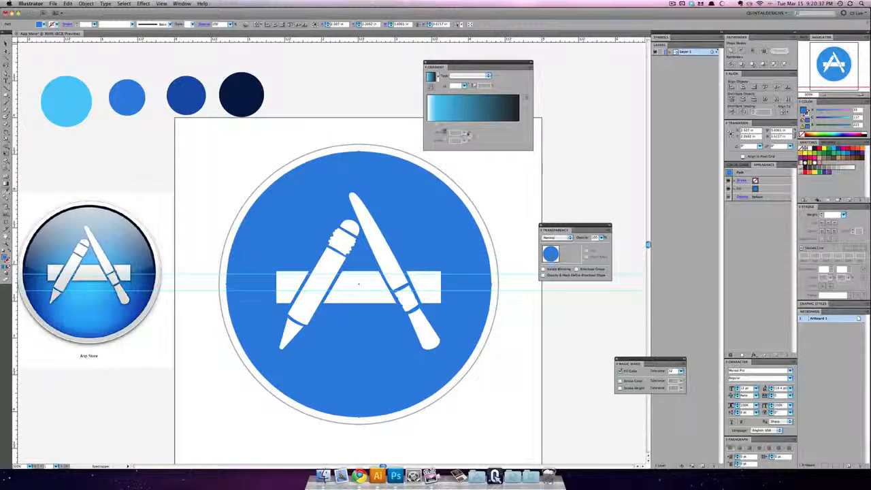
left_click_drag(446, 126, 446, 124)
Step: Add the third circle's dark blue and the fourth circle's navy as stops, replacing the white and black end stops with light blue and navy
left_click(187, 100)
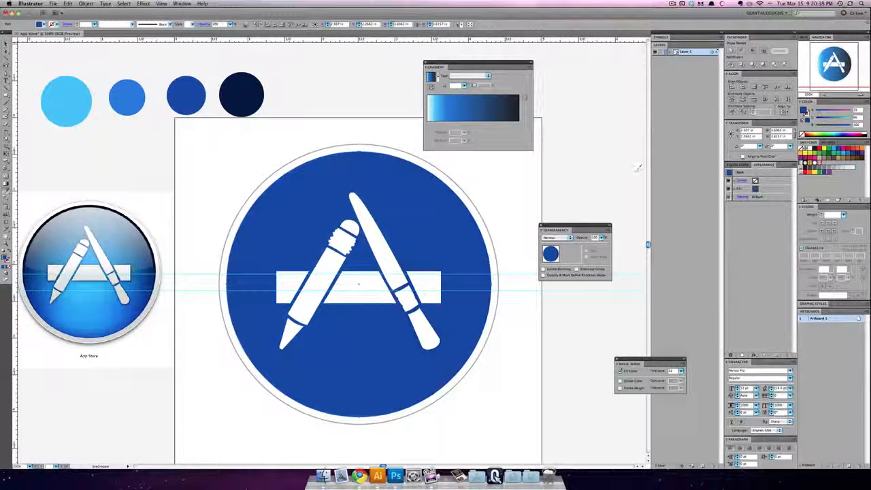
left_click_drag(804, 111, 483, 125)
left_click(234, 95)
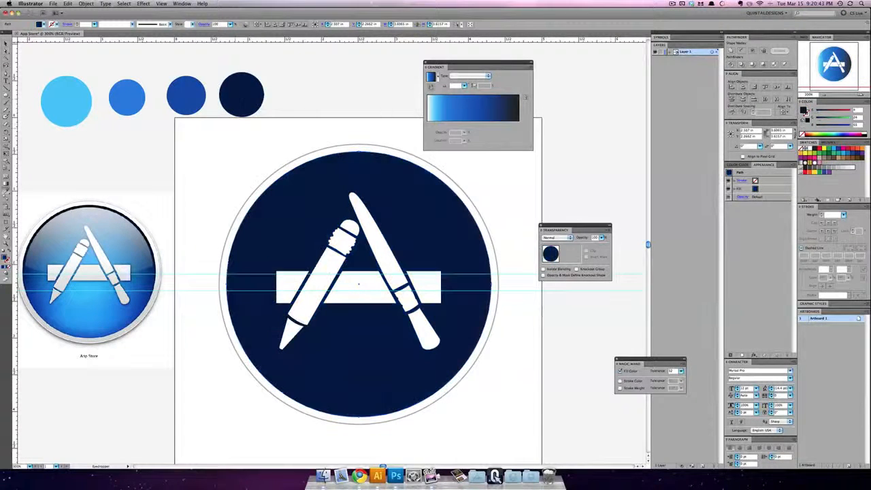
left_click_drag(808, 113, 518, 143)
mouse_move(427, 124)
left_mouse_down()
mouse_move(429, 147)
mouse_move(427, 125)
left_mouse_up()
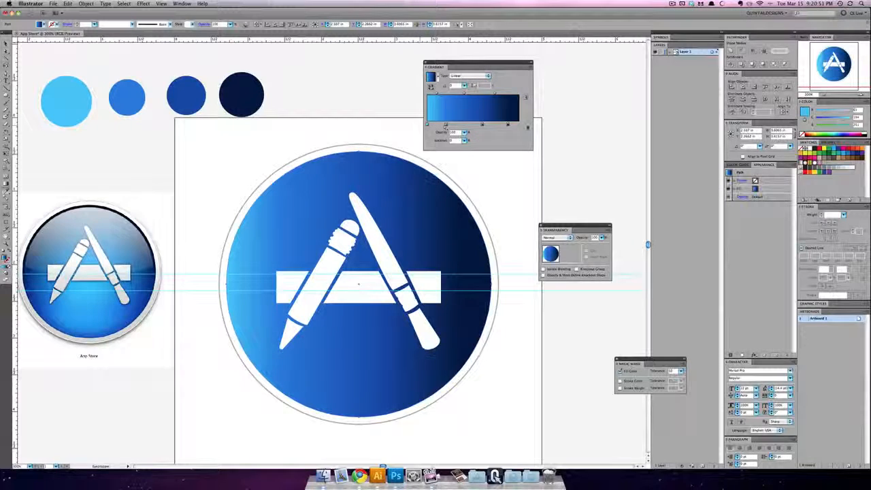
left_click_drag(508, 125, 519, 126)
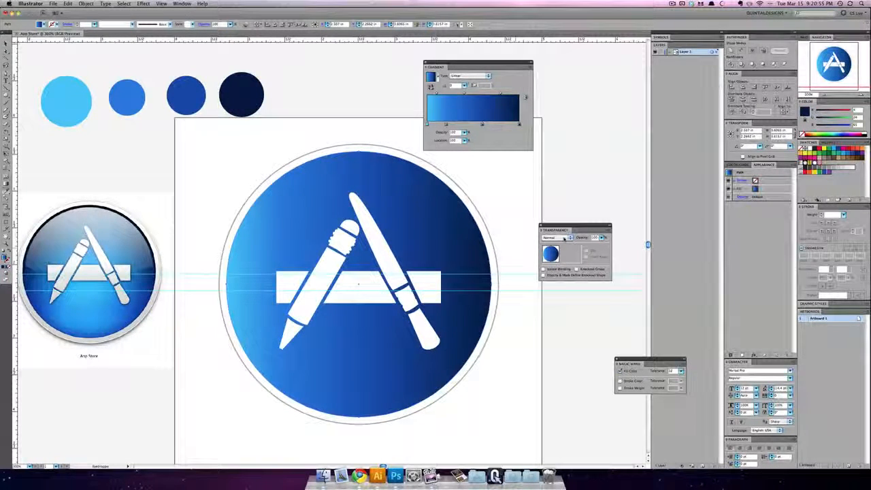
Step: Change the disc's gradient type to Radial and shift its centre slightly below the middle of the disc
left_click(487, 75)
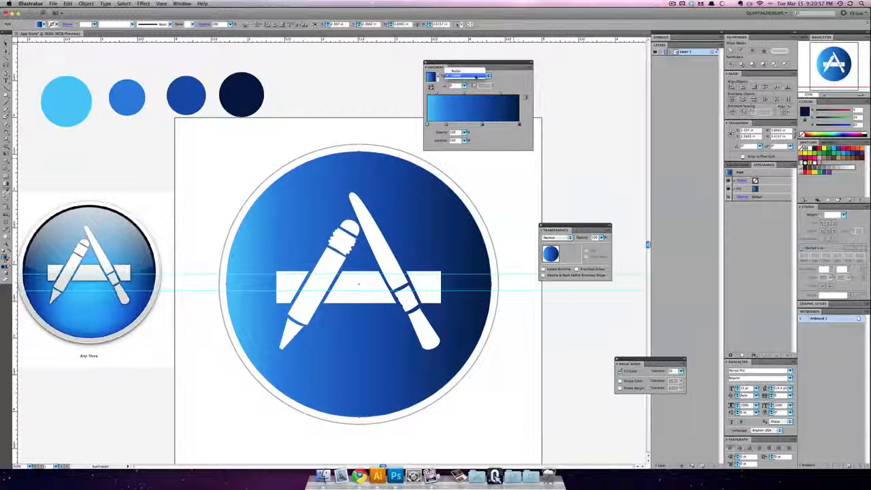
left_click(456, 71)
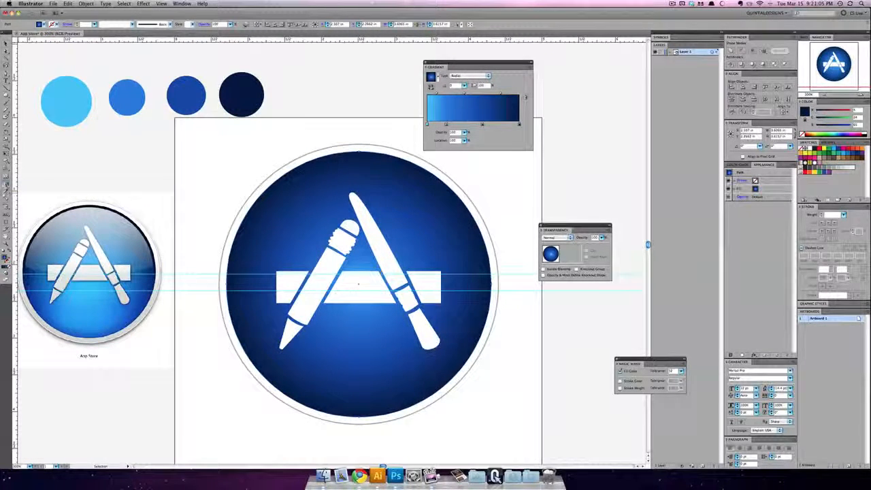
left_click(7, 191)
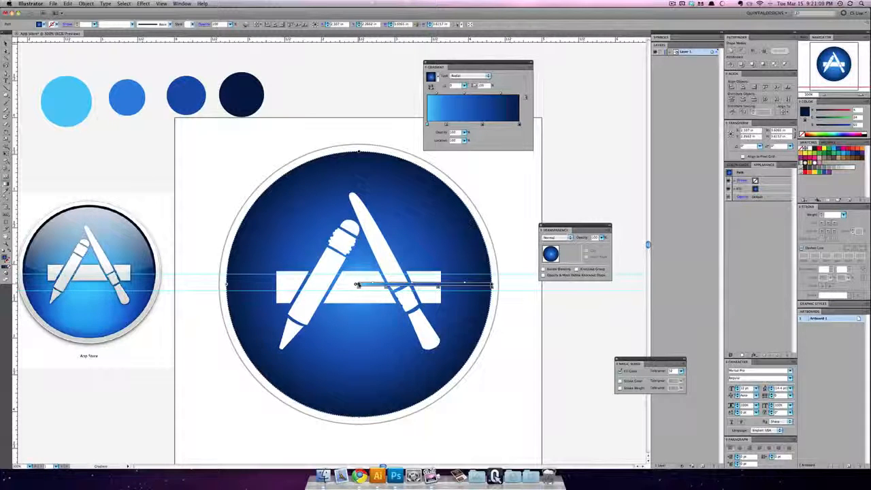
mouse_move(357, 285)
left_mouse_down()
mouse_move(357, 306)
mouse_move(356, 294)
left_mouse_up()
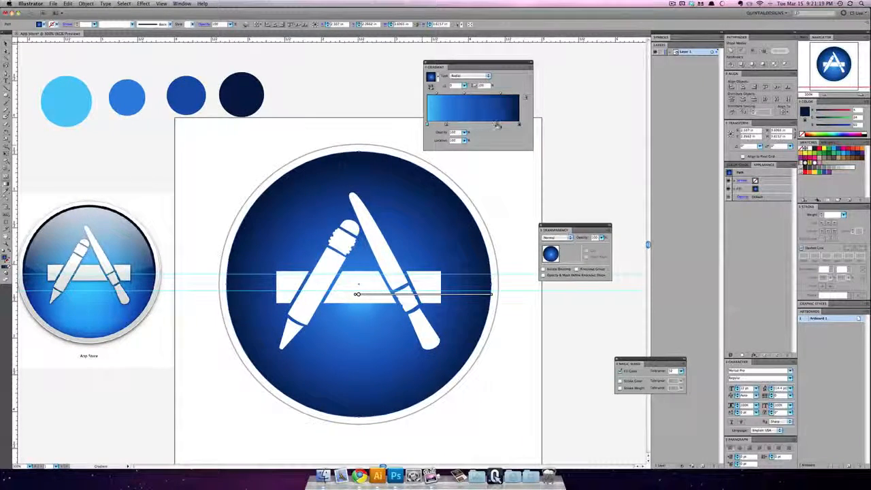
Step: Move the dark blue stop to about 85% and stretch the radial gradient slightly beyond the disc's edge
left_click_drag(518, 125, 505, 125)
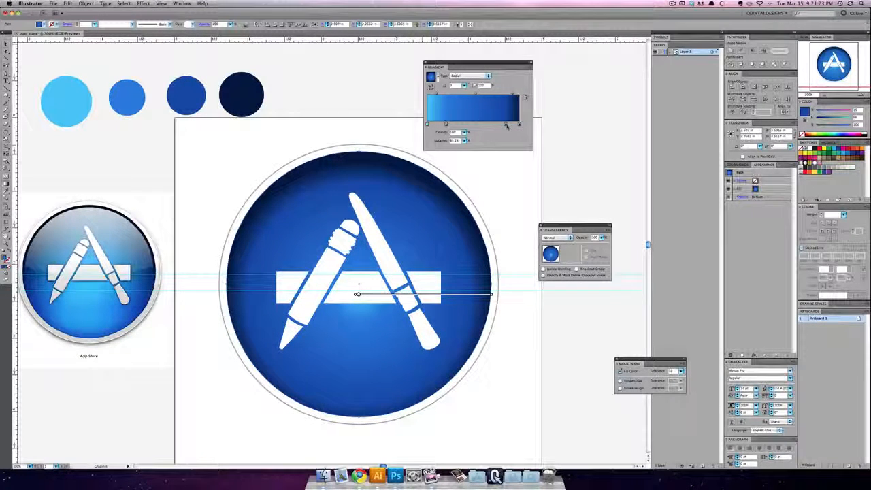
mouse_move(357, 295)
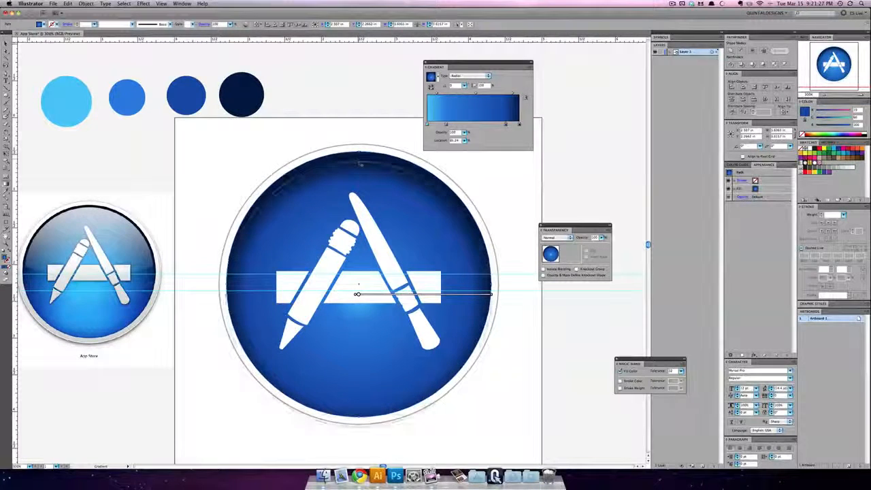
left_click_drag(359, 162, 359, 156)
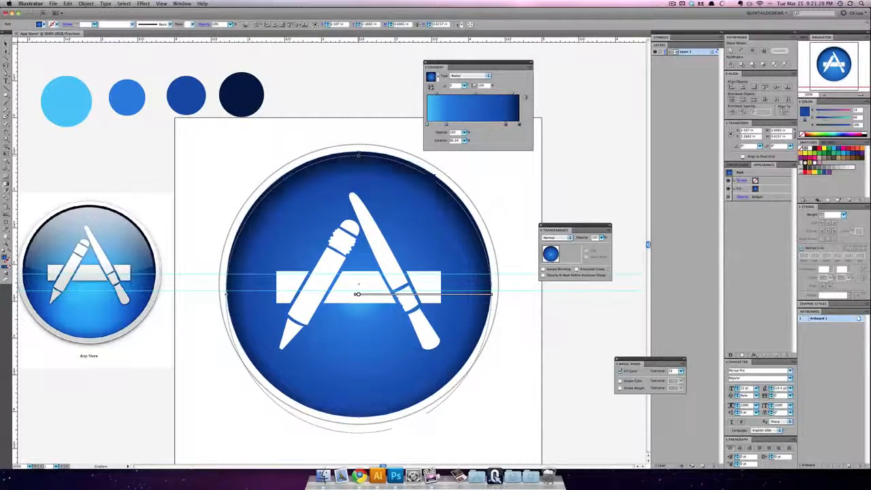
left_click_drag(227, 295, 222, 296)
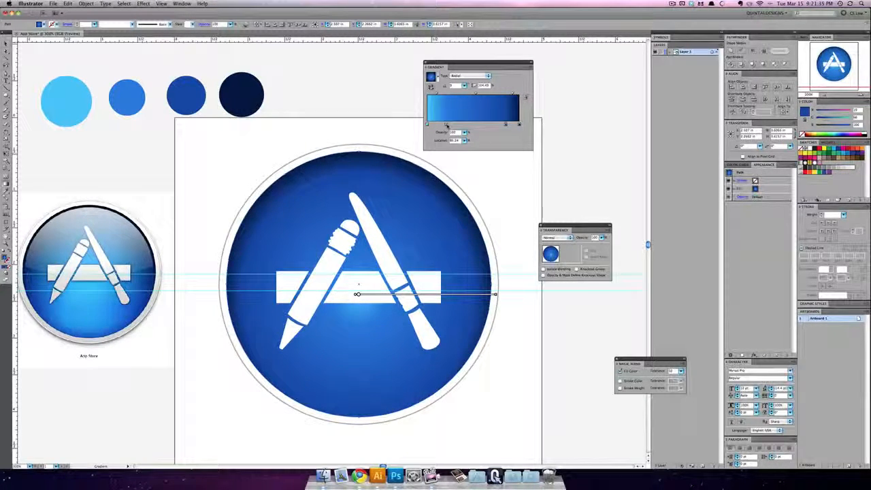
Step: Move the medium blue stop to about 59% and the light blue stop to about 17%, and reselect the disc
left_click_drag(446, 125, 482, 125)
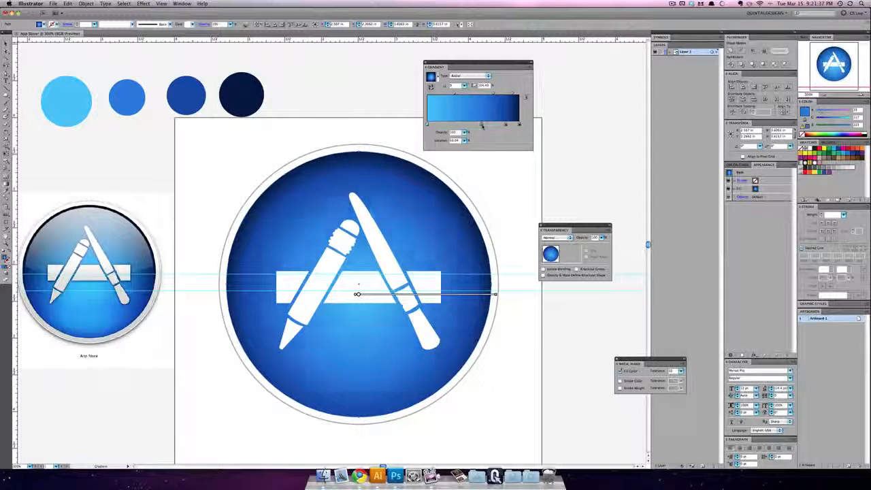
left_click_drag(427, 125, 447, 126)
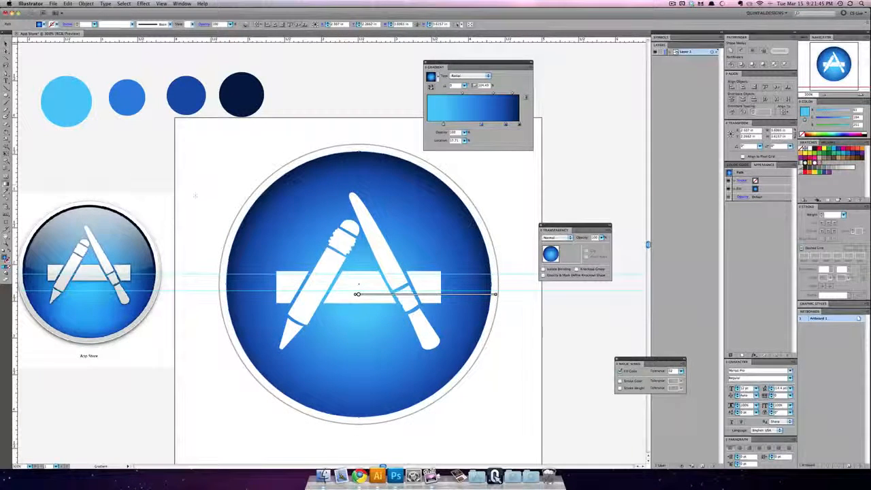
key("v")
left_click(213, 196)
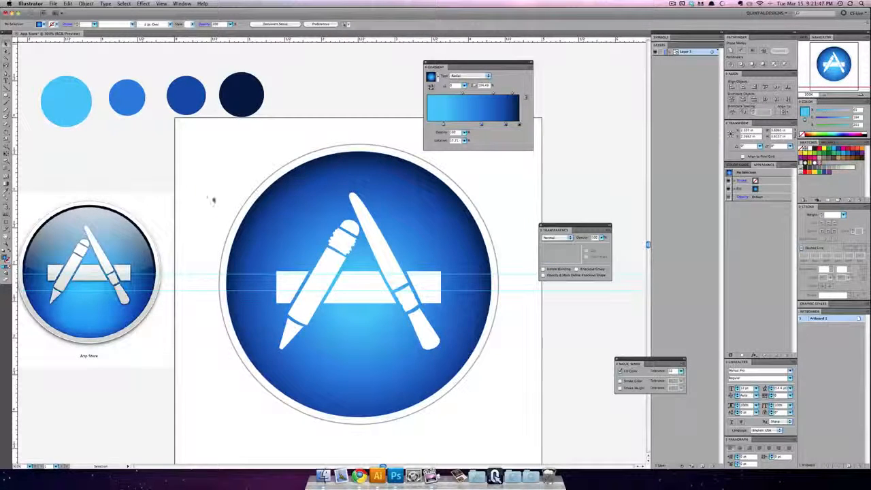
left_click(376, 222)
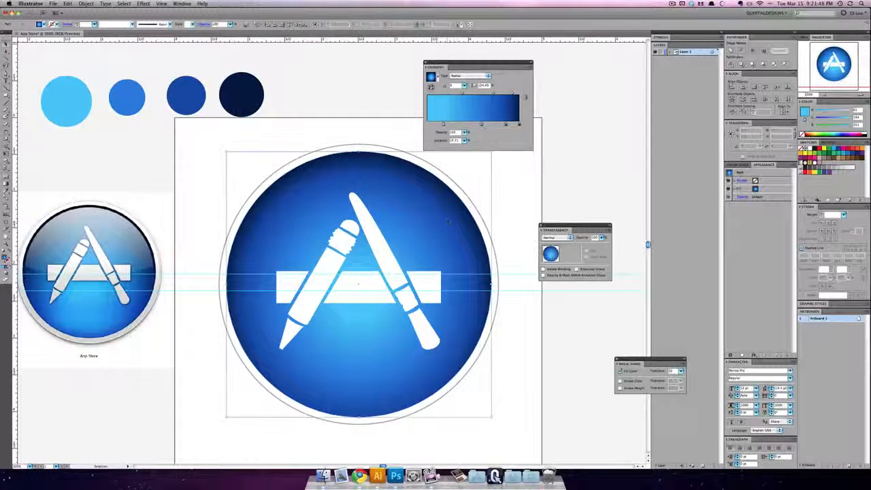
Step: Deselect the disc and examine the reference icon's blue background close up, around and below the tools
left_click(460, 185)
left_click(476, 184)
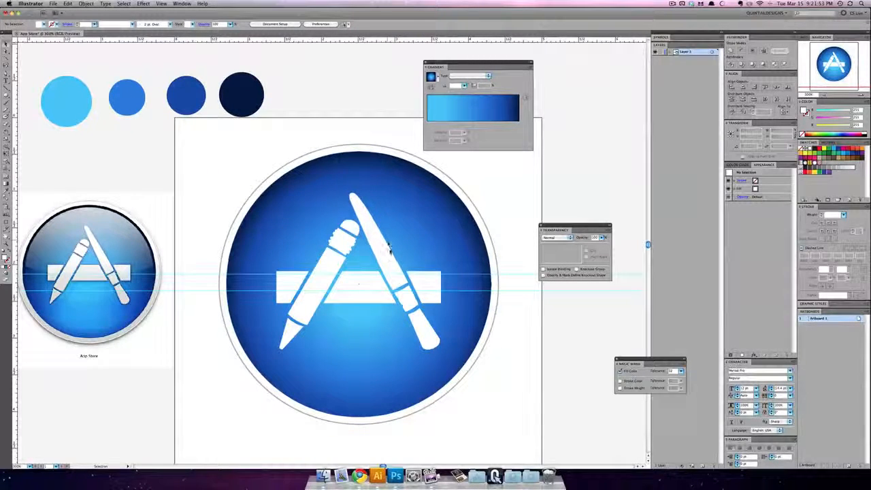
scroll(417, 324, "down", 1)
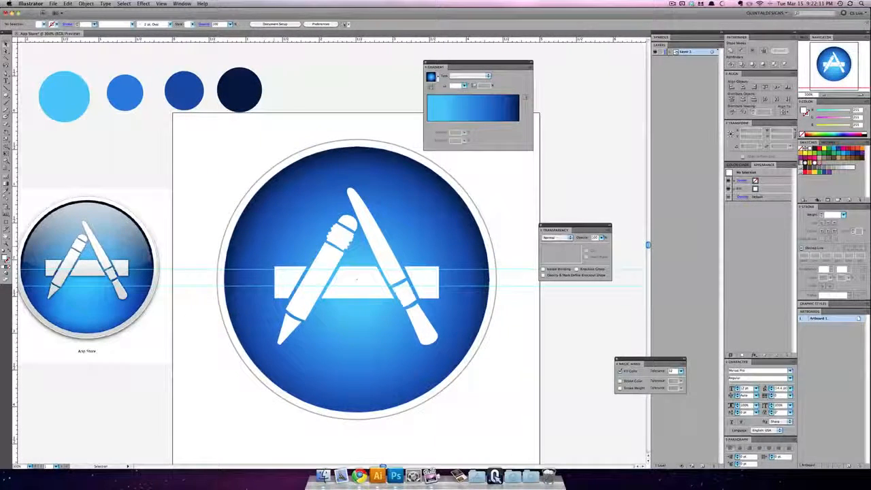
scroll(61, 299, "left", 10)
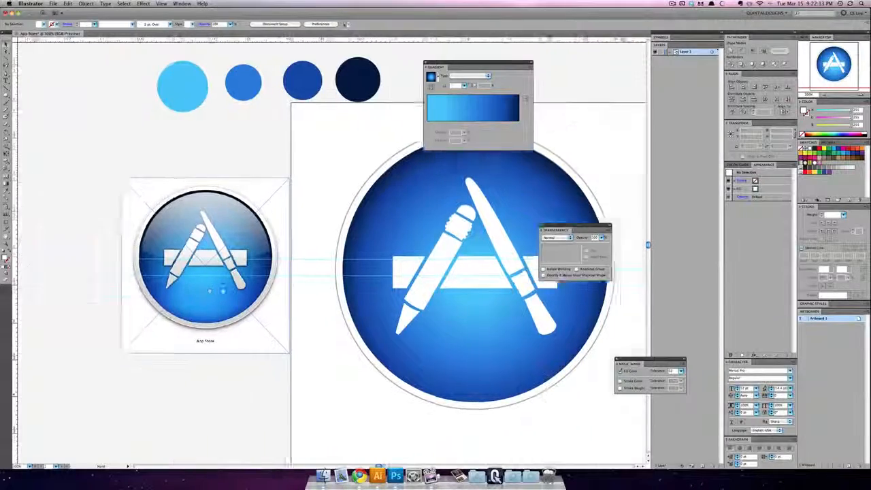
left_click_drag(187, 262, 252, 337)
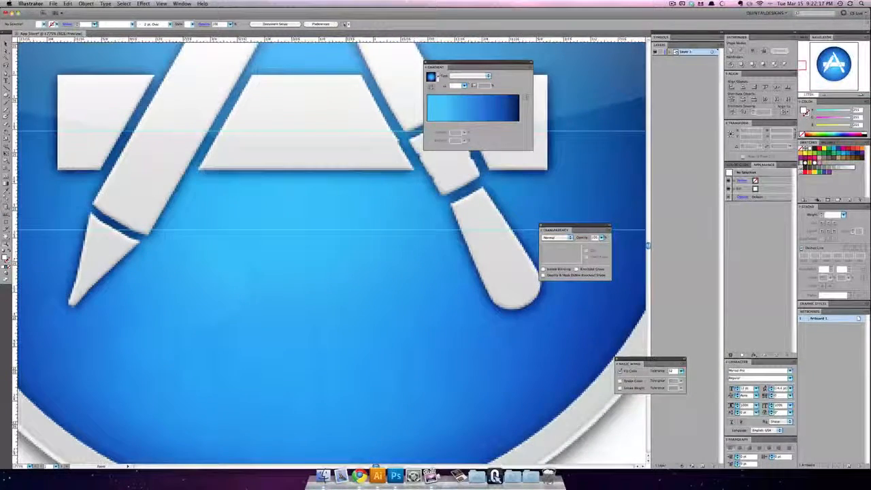
left_click_drag(155, 356, 64, 439)
left_click_drag(373, 292, 373, 211)
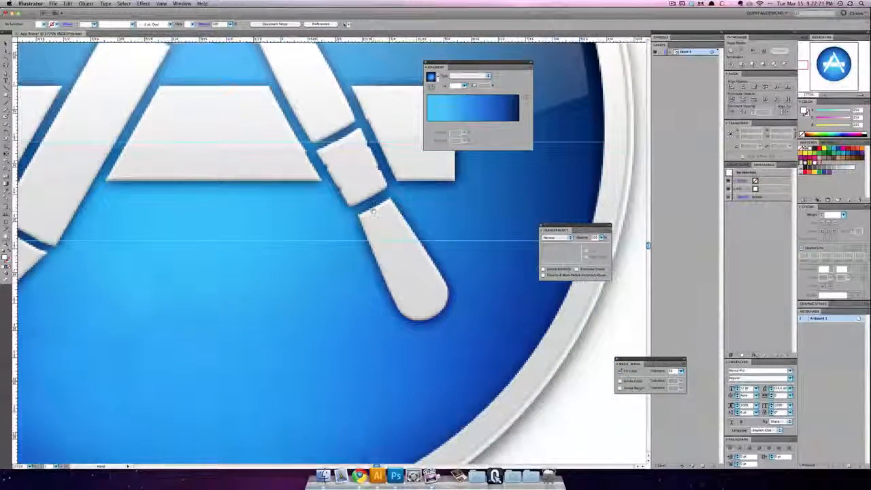
key("super+minus")
key("super+minus")
key("super+minus")
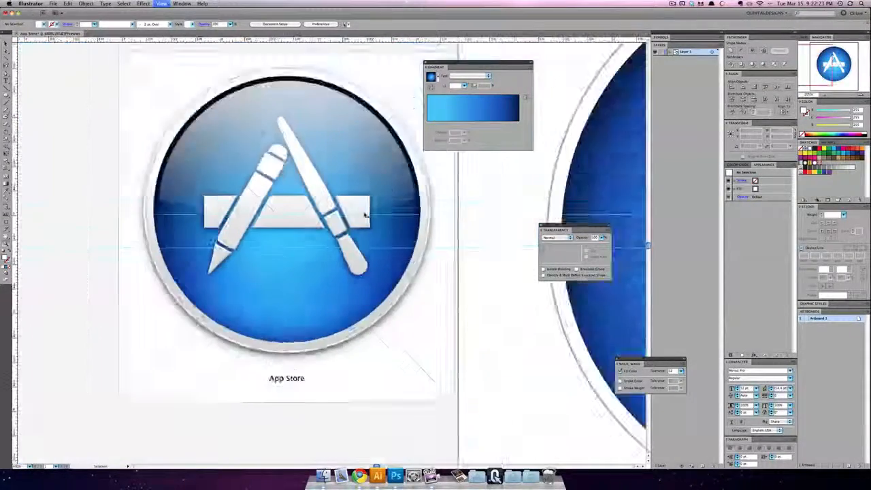
key("super+minus")
key("super+minus")
left_click_drag(380, 210, 211, 245)
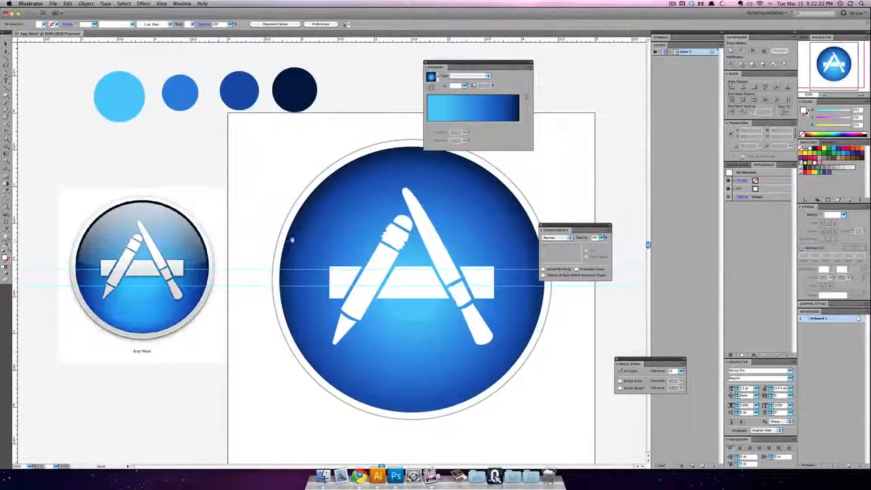
left_click_drag(290, 239, 182, 221)
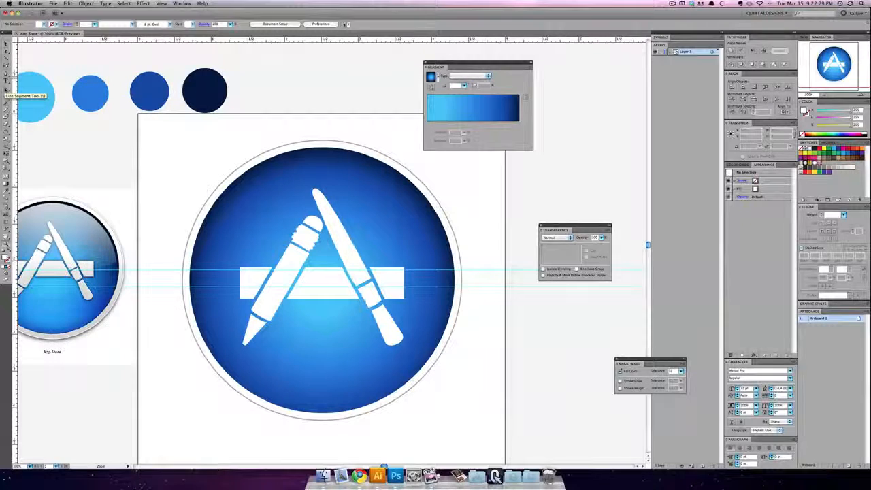
Step: With Smart Guides on, draw a dense burst of line segments radiating from the disc's centre, about 3.02 by 3.28 in overall
left_click(6, 90)
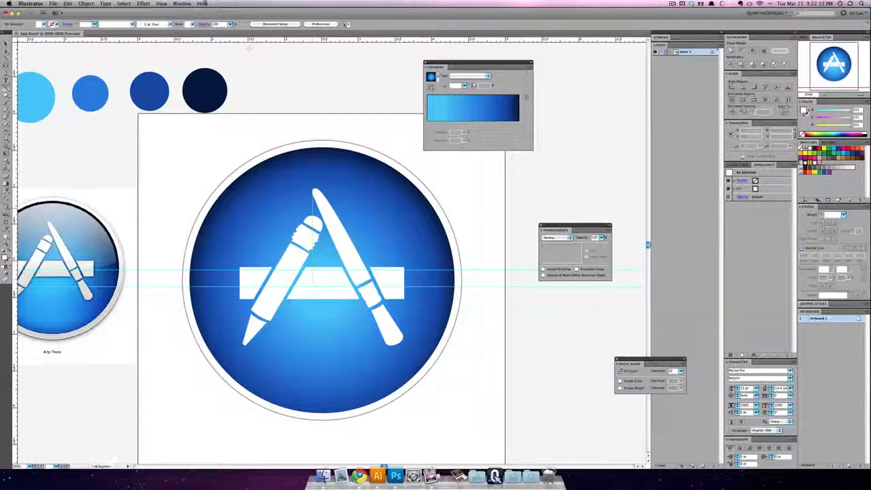
left_click(176, 4)
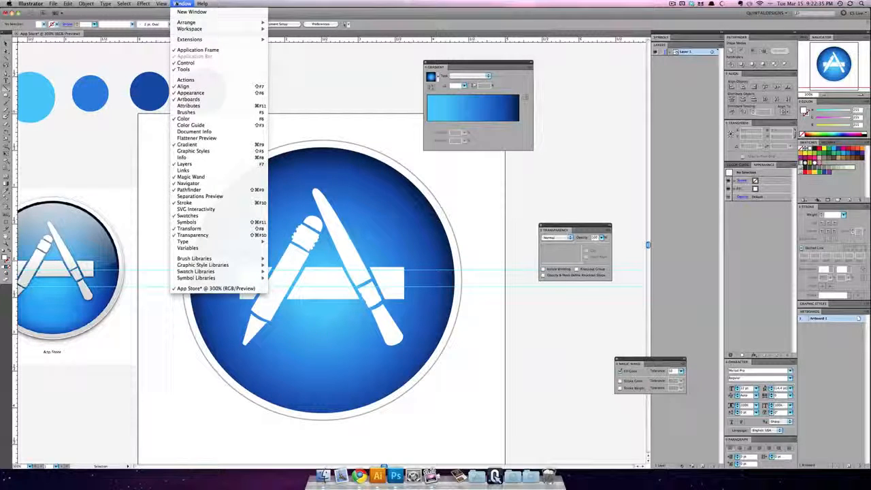
mouse_move(163, 4)
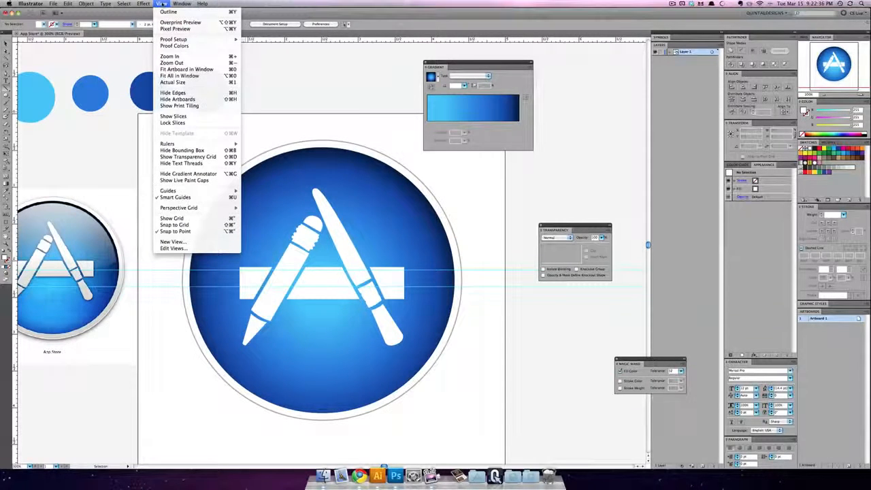
left_click(213, 197)
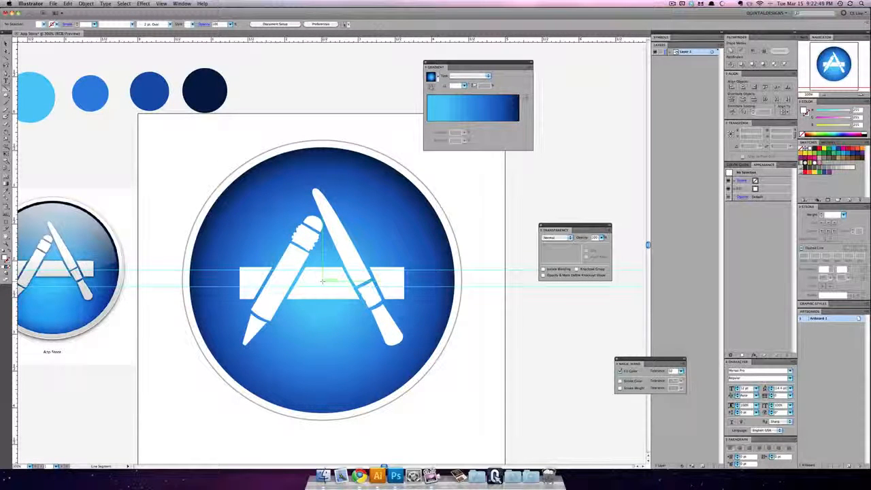
mouse_move(322, 280)
left_mouse_down()
mouse_move(321, 152)
mouse_move(274, 168)
mouse_move(233, 203)
mouse_move(200, 284)
mouse_move(219, 325)
mouse_move(265, 381)
mouse_move(303, 398)
mouse_move(365, 399)
mouse_move(401, 383)
mouse_move(436, 313)
mouse_move(441, 267)
mouse_move(425, 219)
mouse_move(376, 174)
mouse_move(317, 155)
left_mouse_up()
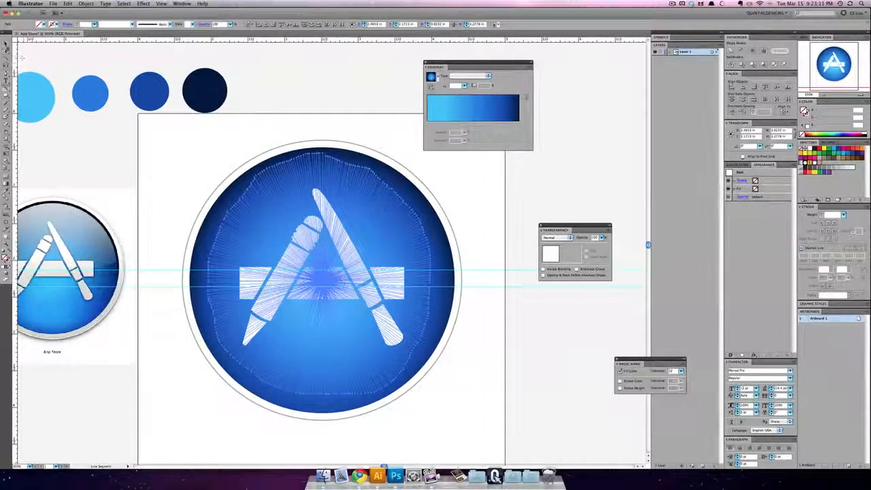
Step: Group the radiating line segments into one object and keep the group selected
left_click(6, 44)
left_click(6, 51)
key("v")
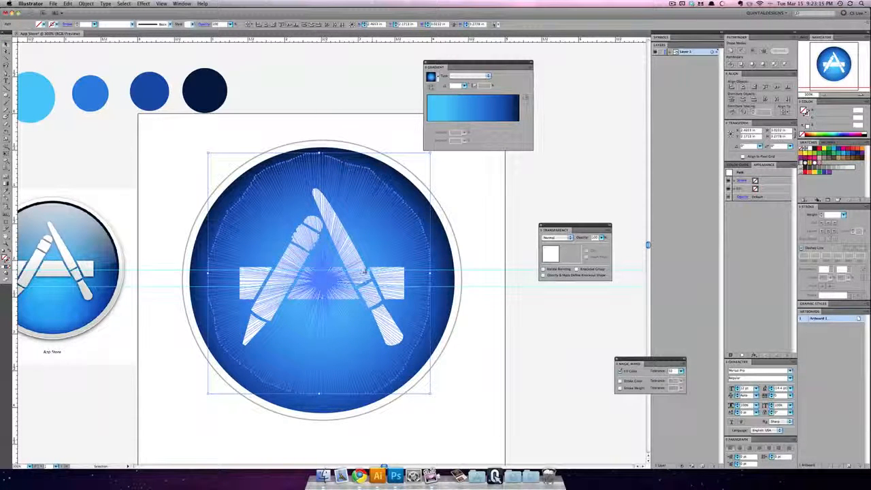
key("Delete")
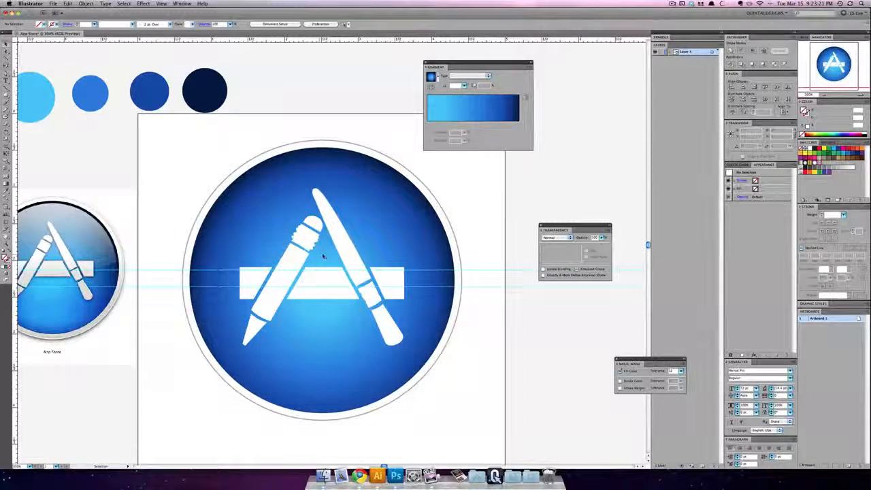
key("super+z")
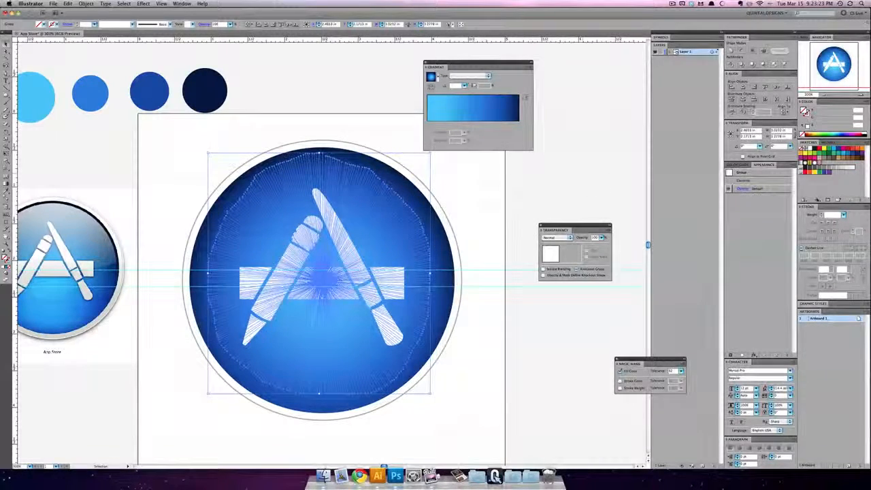
left_click_drag(232, 156, 252, 157)
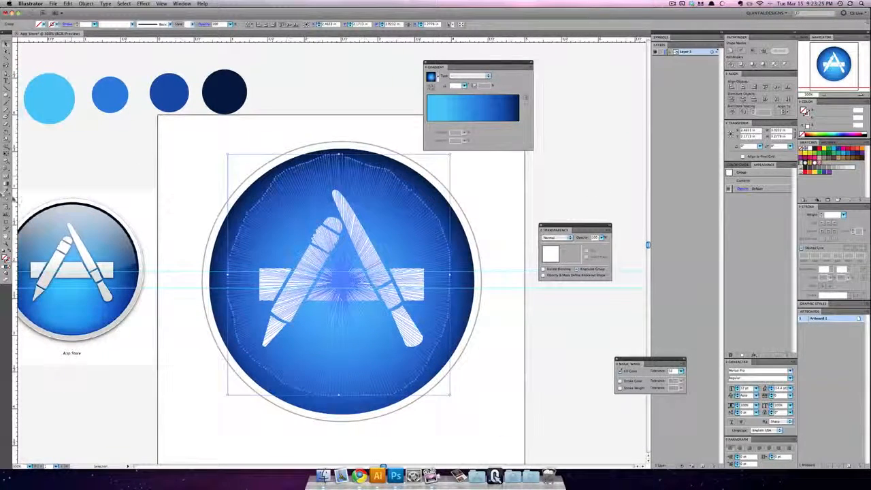
Step: Sample the second circle's medium blue with the Eyedropper onto the line group, and reselect the group
left_click(7, 192)
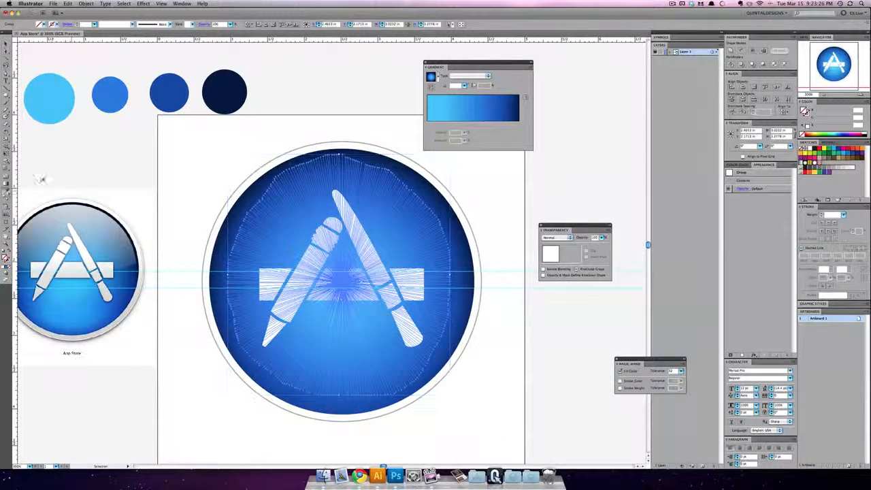
left_click(164, 104)
left_click(5, 44)
left_click(81, 64)
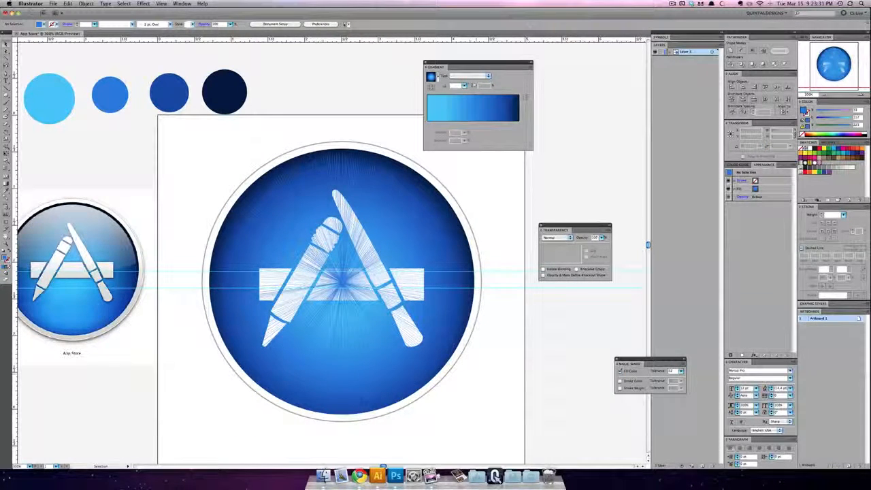
left_click(442, 326)
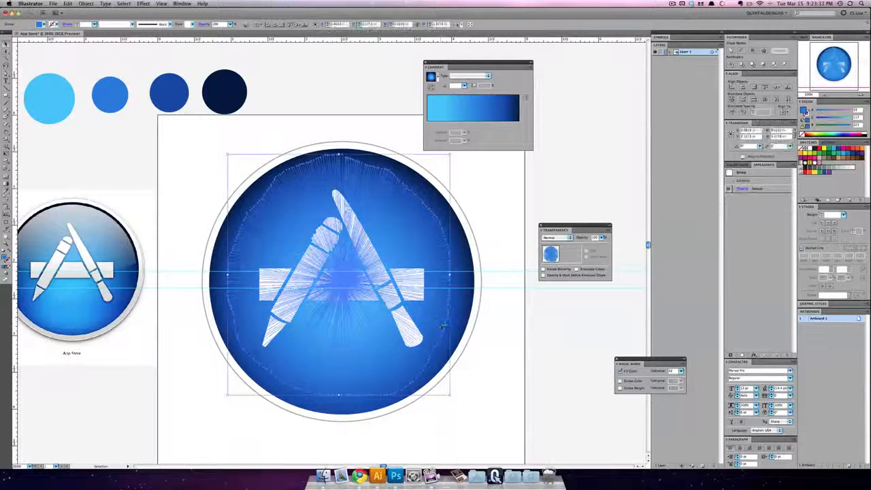
Step: Apply the same medium blue to the line group as a 1 px stroke
left_click(843, 215)
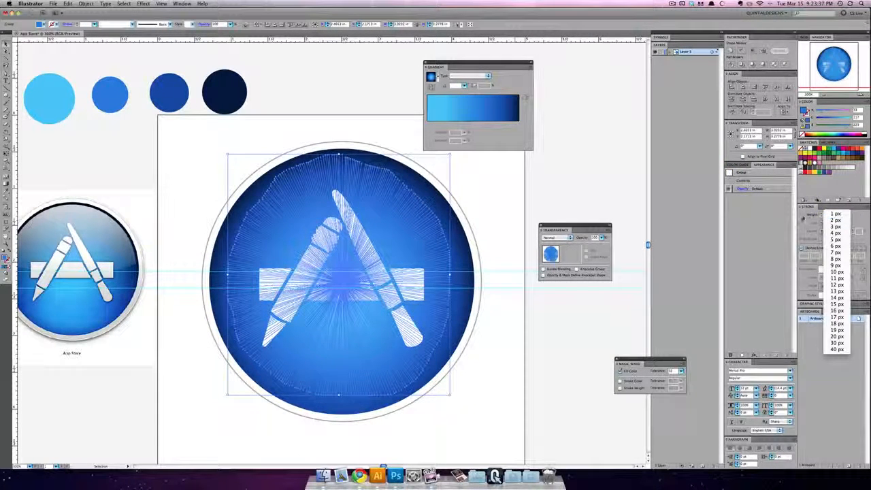
left_click(801, 216)
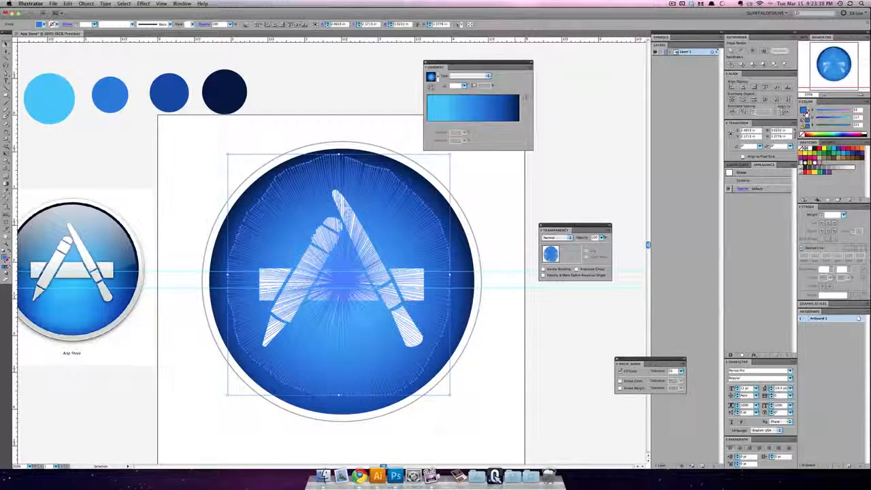
left_click_drag(803, 110, 806, 114)
left_click(541, 226)
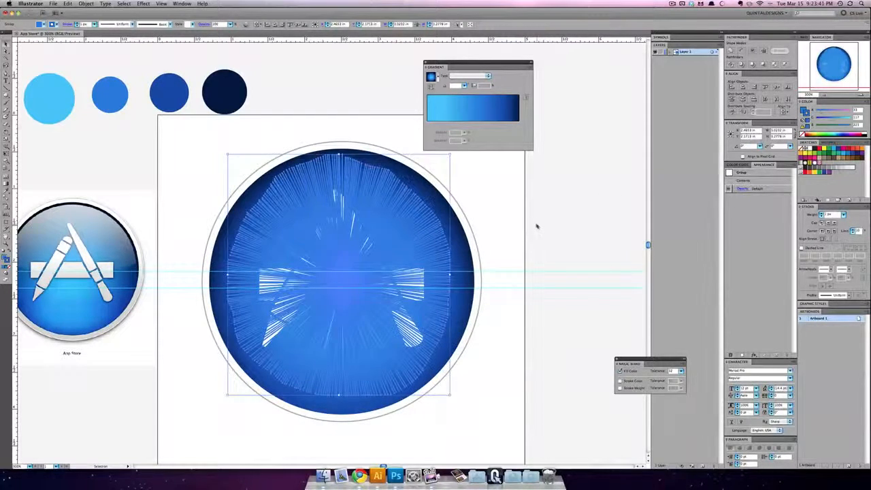
left_click(537, 226)
Step: Scale the line burst up proportionally about its centre to about 3.29 by 3.56 in, so the rays reach the disc's edge
left_click(437, 297)
scroll(438, 297, "right", 1)
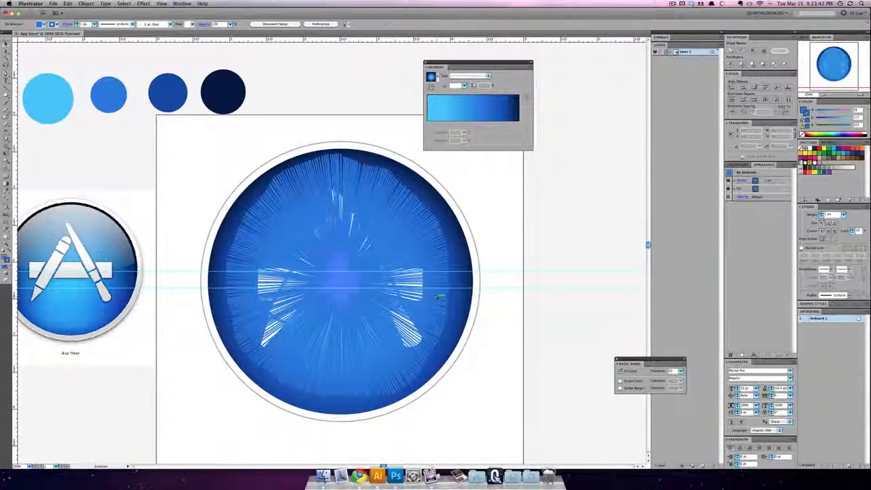
left_click(492, 286)
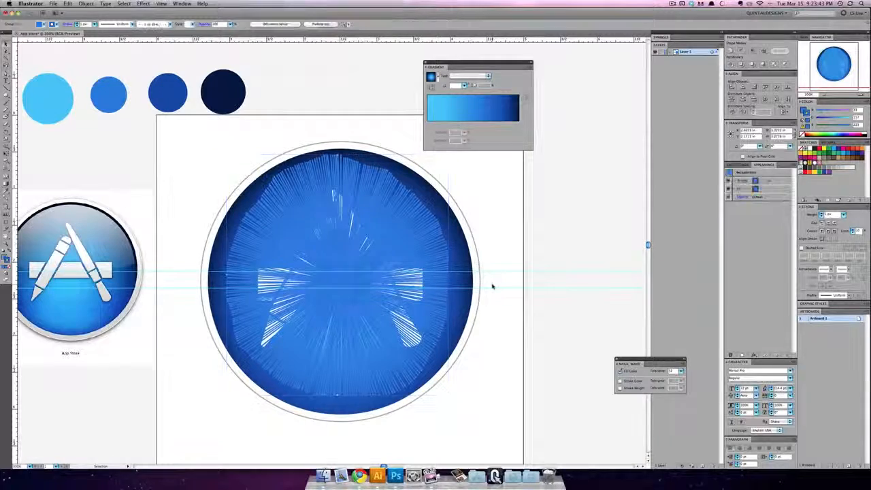
left_click(429, 317)
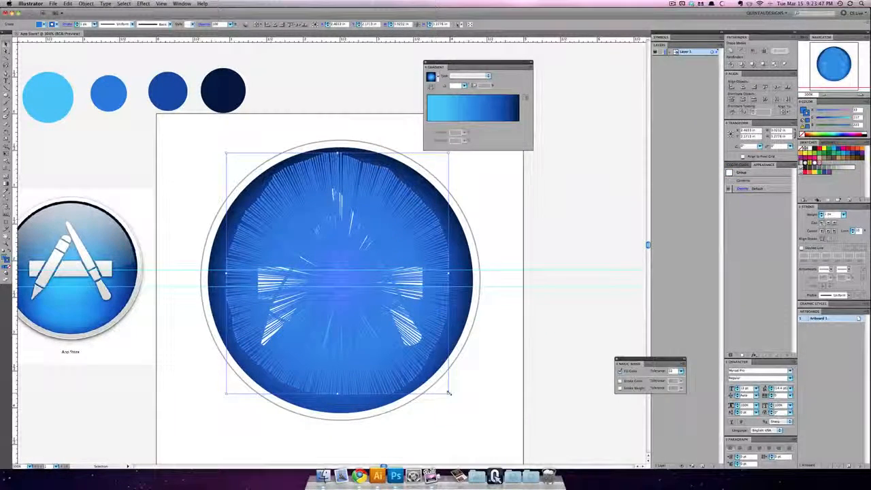
left_click_drag(449, 395, 463, 404)
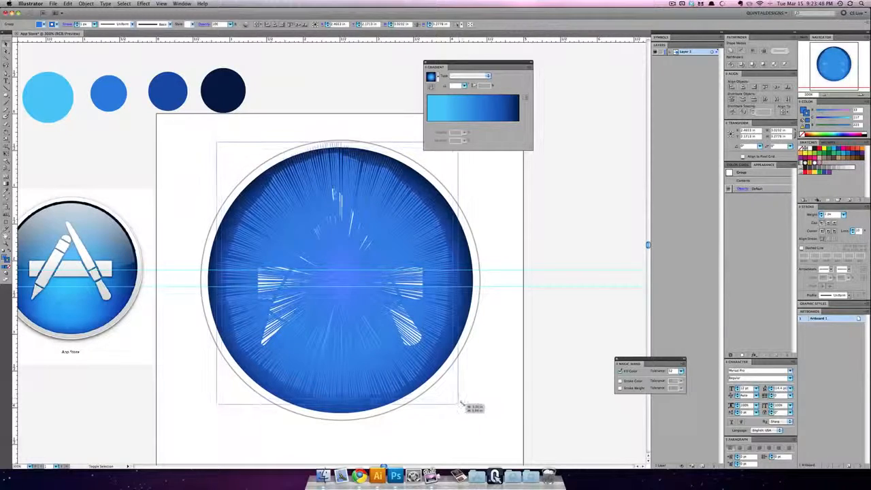
left_click(491, 393)
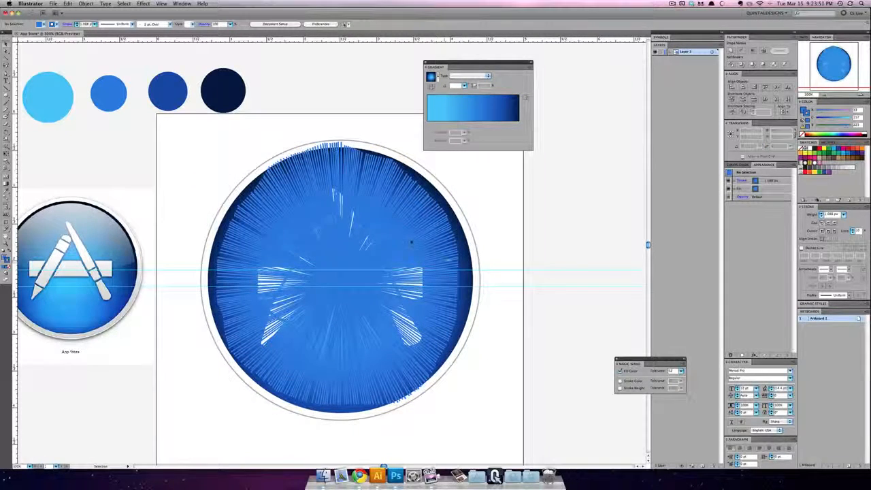
Step: Show the transparency settings beside the icon and set the line burst's blending mode to Screen
left_click(381, 226)
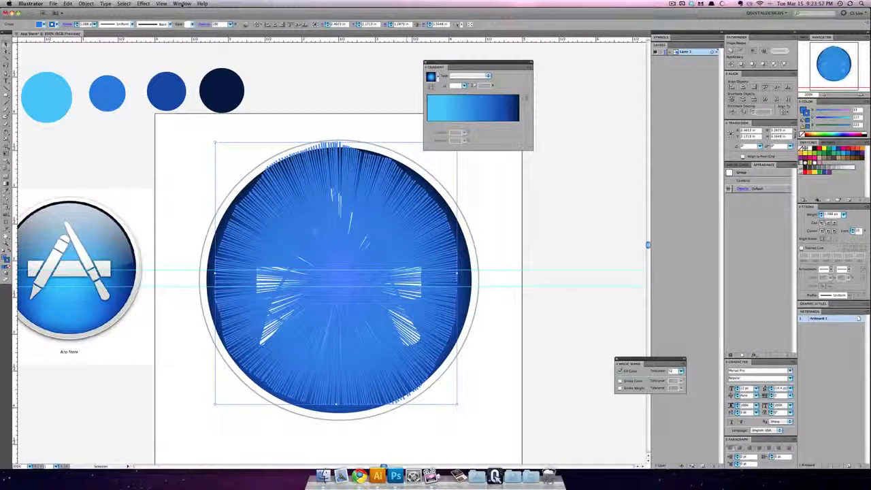
left_click(182, 4)
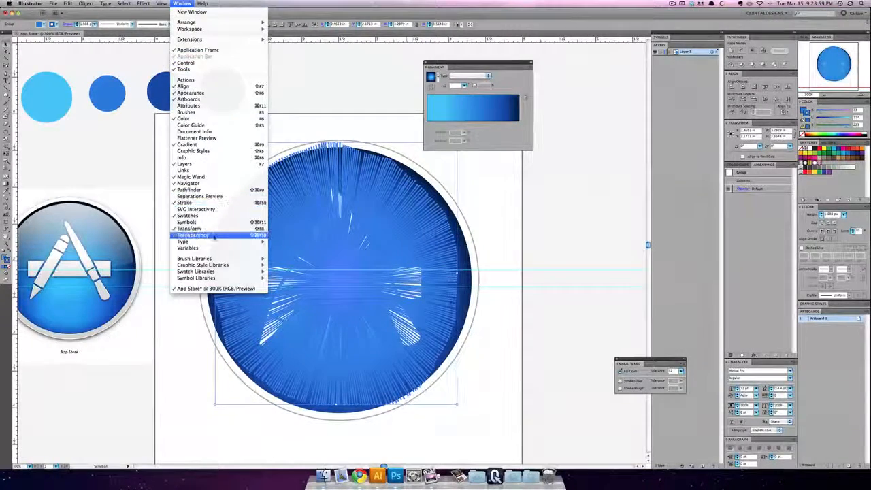
left_click(197, 235)
left_click_drag(595, 232, 586, 189)
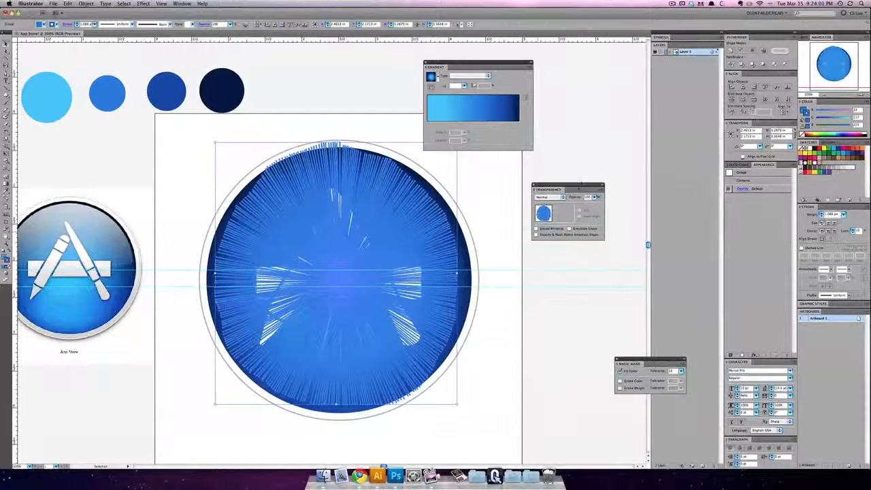
left_click(552, 194)
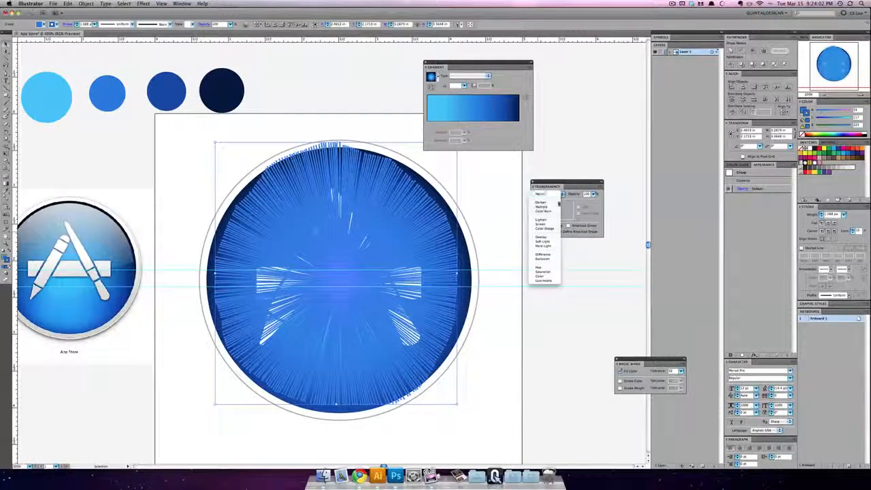
left_click(544, 230)
left_click(486, 215)
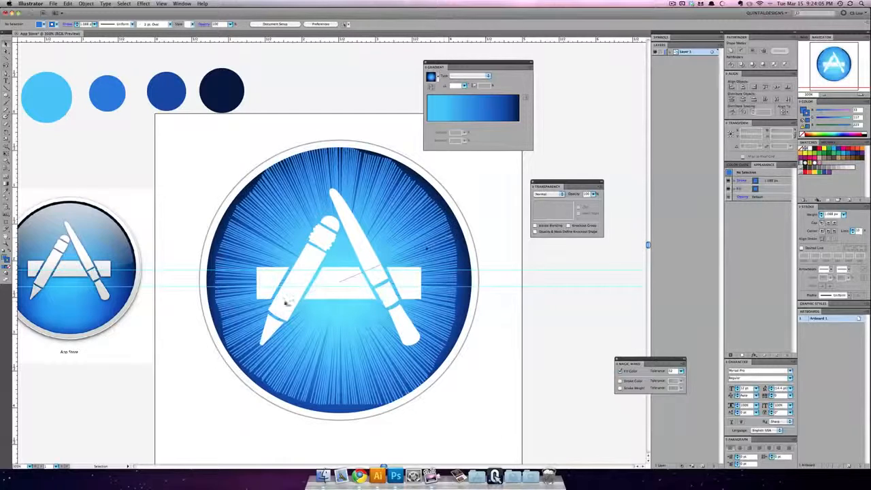
Step: Reselect the line burst and lower its opacity in large increments
left_click(437, 214)
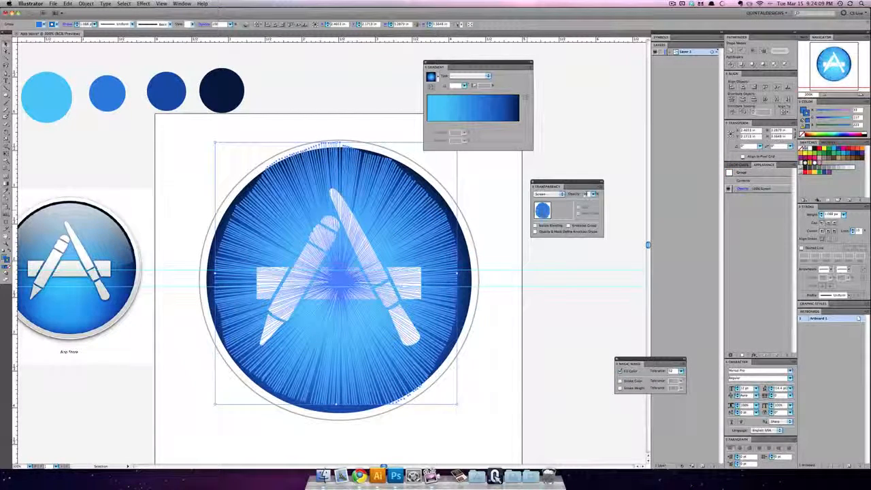
key("Return")
key("shift+Down")
key("shift+Down")
key("shift+Down")
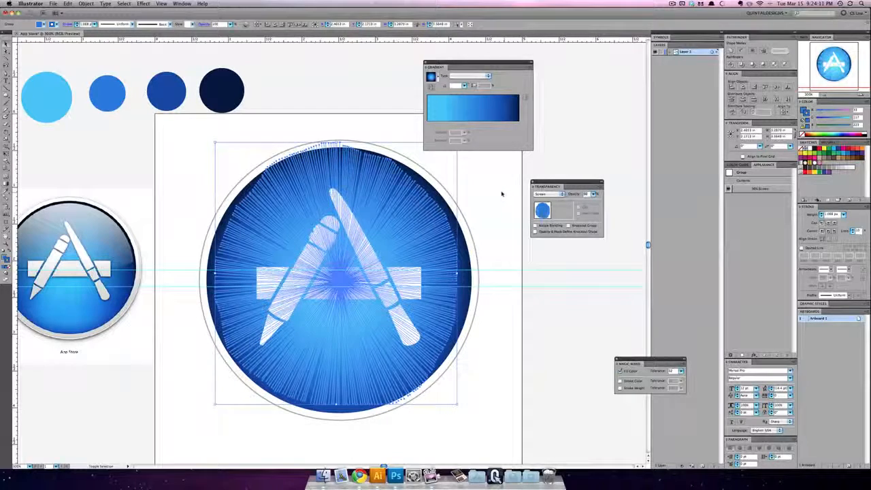
Step: Lower the line burst's opacity by three more large increments and deselect it
key("shift+Down")
key("shift+Down")
key("shift+Down")
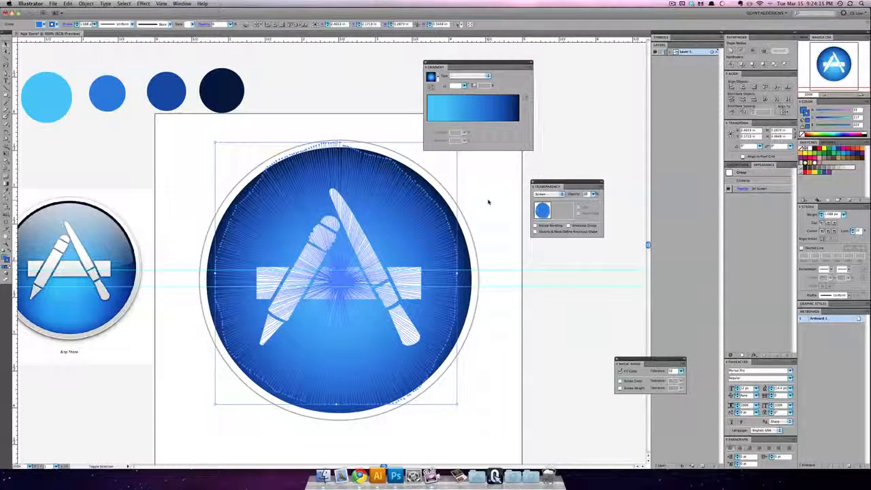
left_click(488, 201)
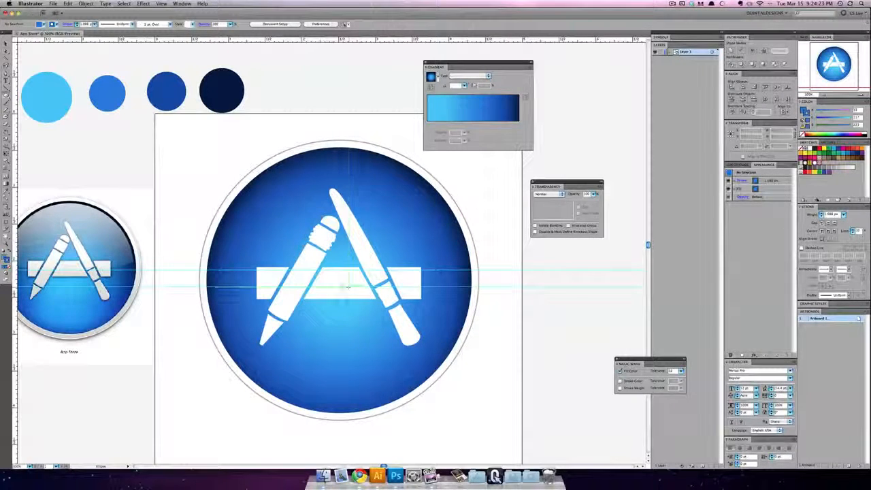
Step: Draw a circle about 3.4 in across over the blue disc, filled with the radial gradient stripped of its middle stops
mouse_move(398, 331)
left_mouse_down()
mouse_move(476, 380)
mouse_move(461, 375)
left_mouse_up()
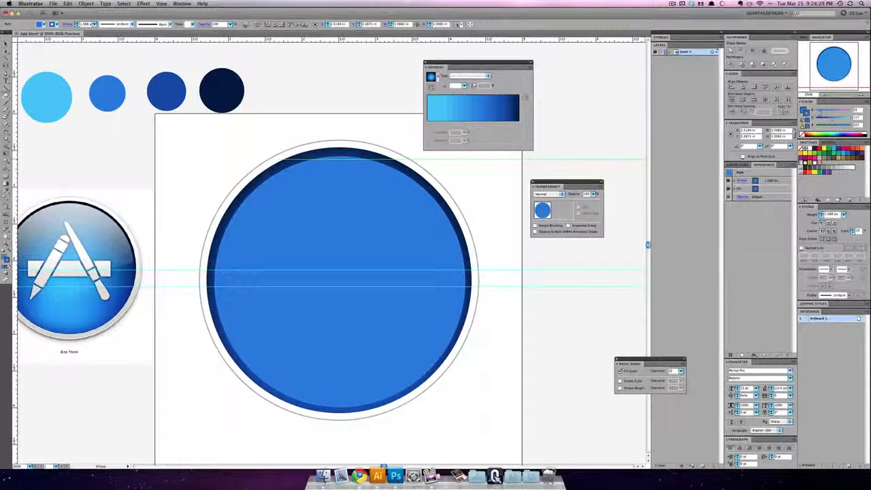
left_click(472, 117)
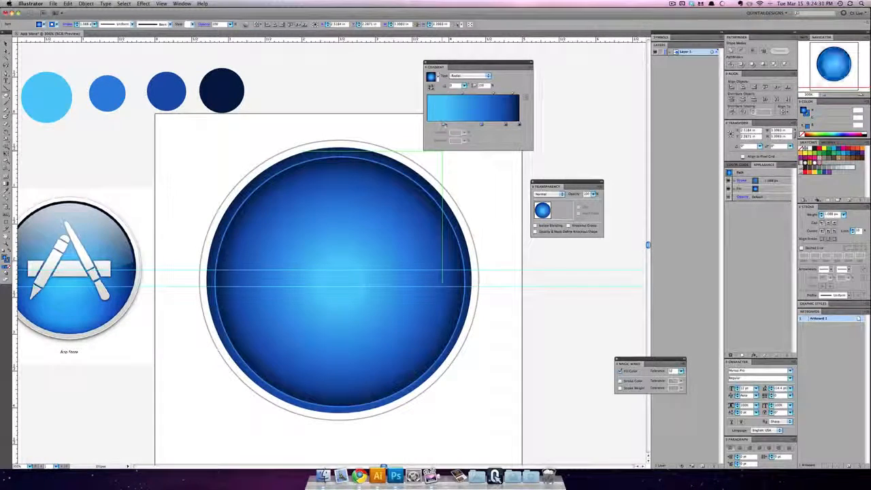
left_click_drag(482, 125, 512, 138)
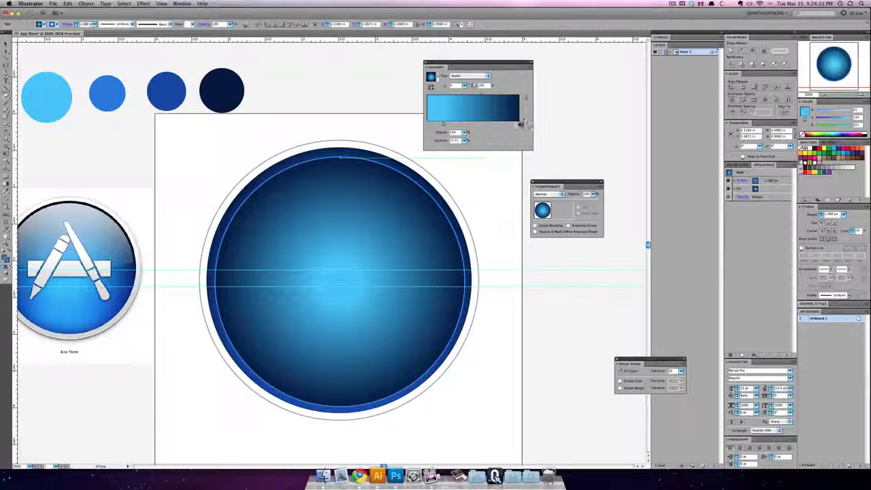
Step: Recolour the circle's radial gradient so it runs from white at the centre to black at the edge
left_click(520, 125)
left_click_drag(824, 126, 850, 125)
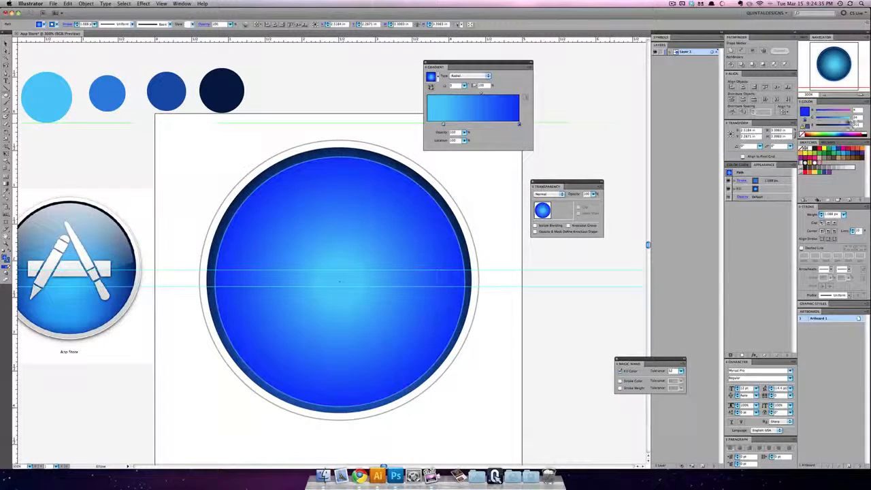
left_click(850, 118)
left_click(850, 111)
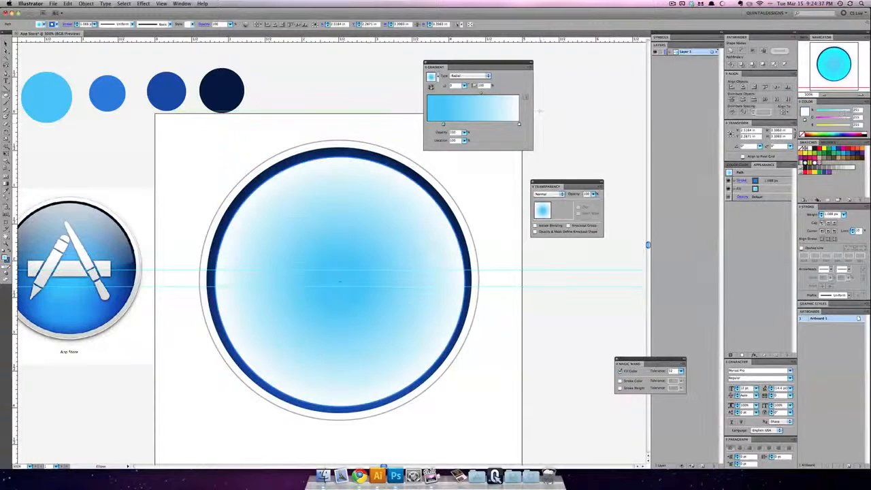
mouse_move(519, 124)
left_mouse_down()
mouse_move(431, 125)
mouse_move(537, 129)
mouse_move(524, 125)
left_mouse_up()
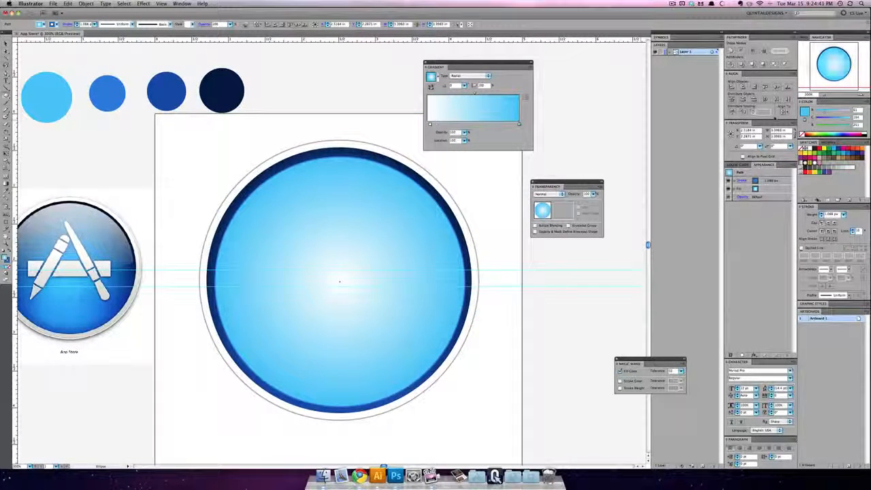
left_click(817, 111)
left_click(816, 118)
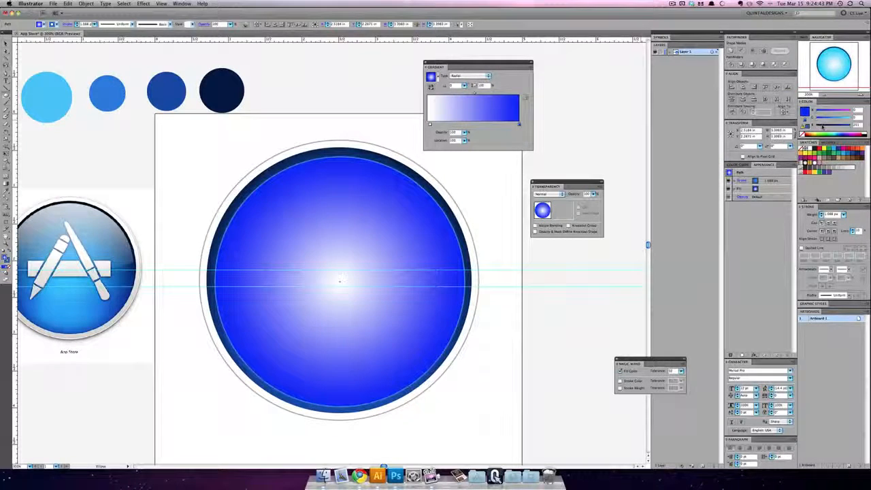
left_click(816, 125)
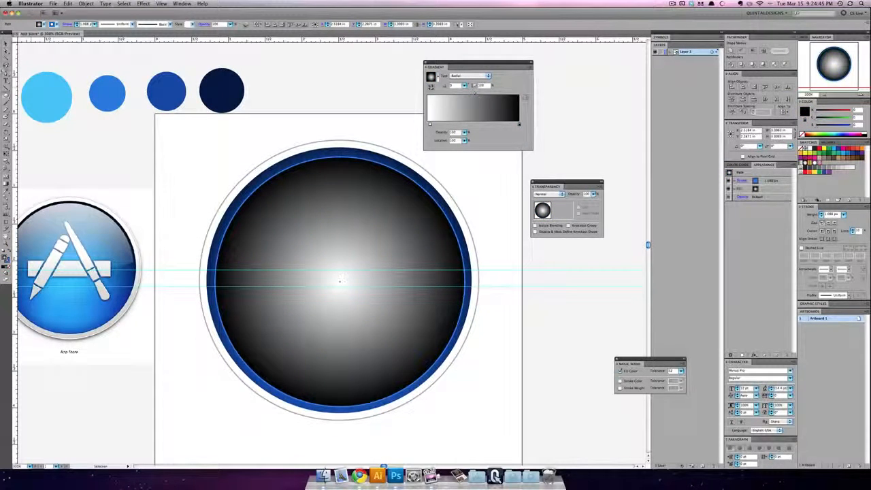
Step: Remove the blue stroke from the gradient circle, keeping its white-to-black fill
left_click(9, 261)
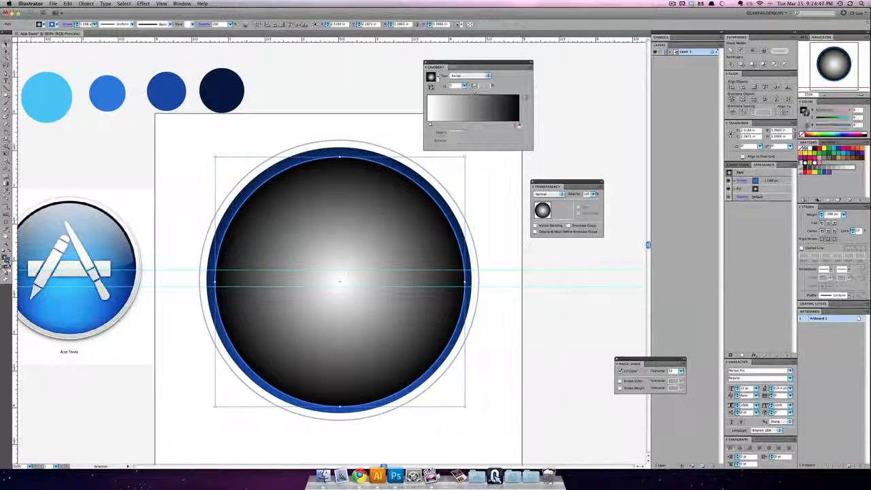
left_click(8, 266)
left_click(5, 257)
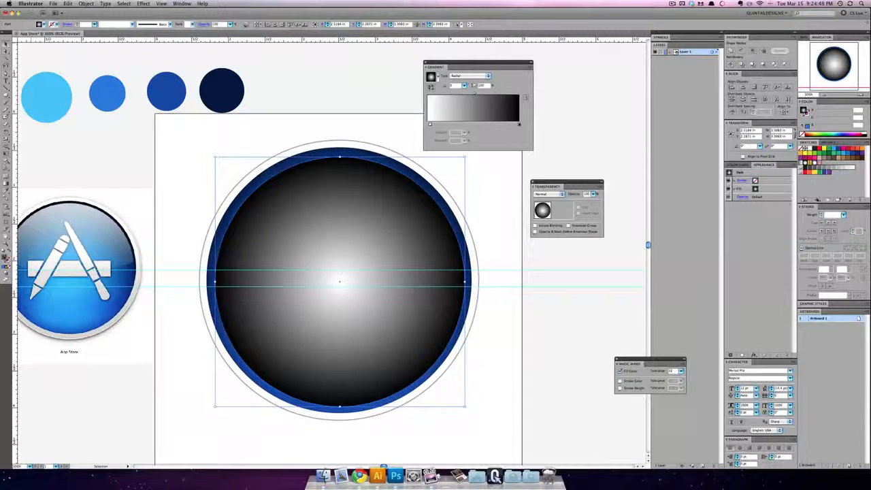
key("g")
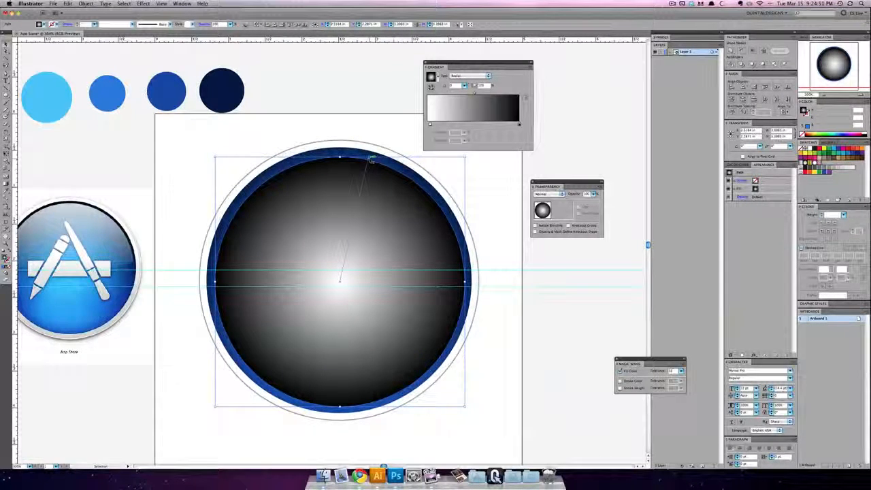
Step: Select the gradient circle together with the line burst and make an opacity mask from them
left_click_drag(371, 159, 338, 143)
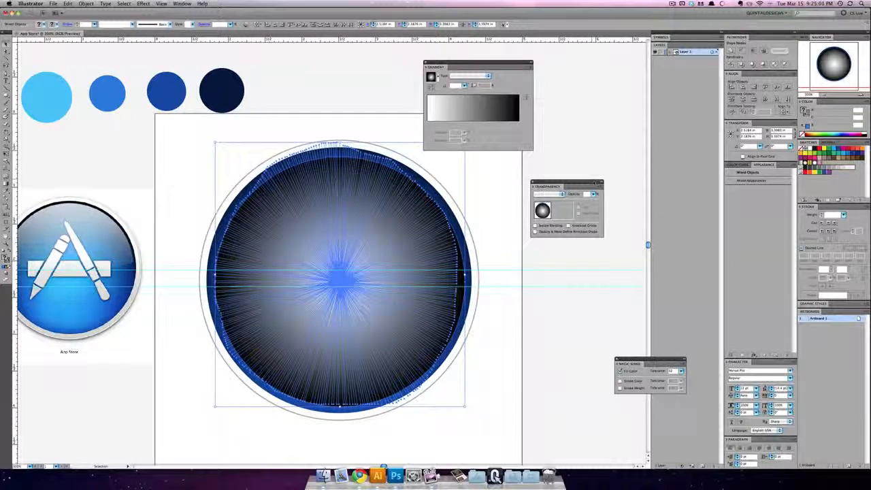
left_click(599, 186)
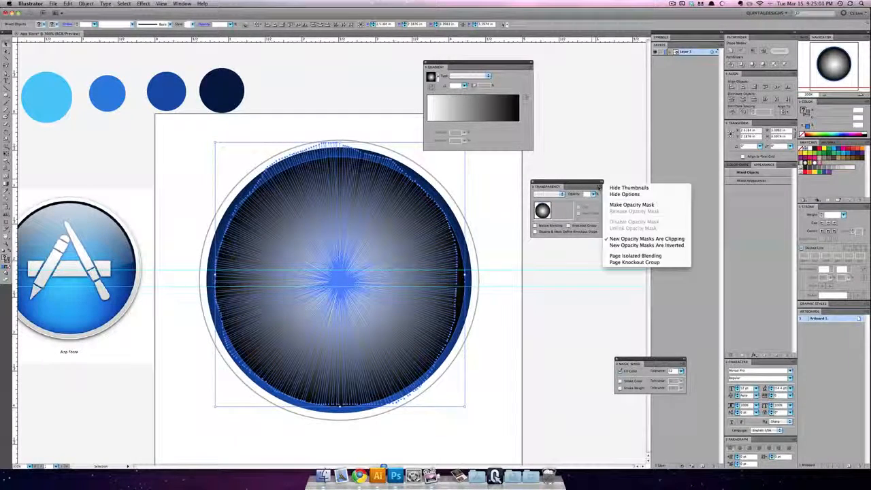
left_click(612, 204)
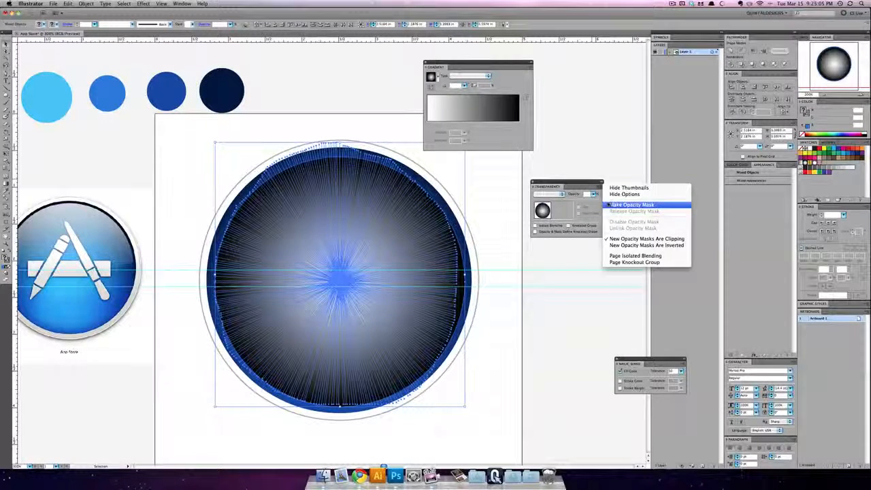
left_click(489, 202)
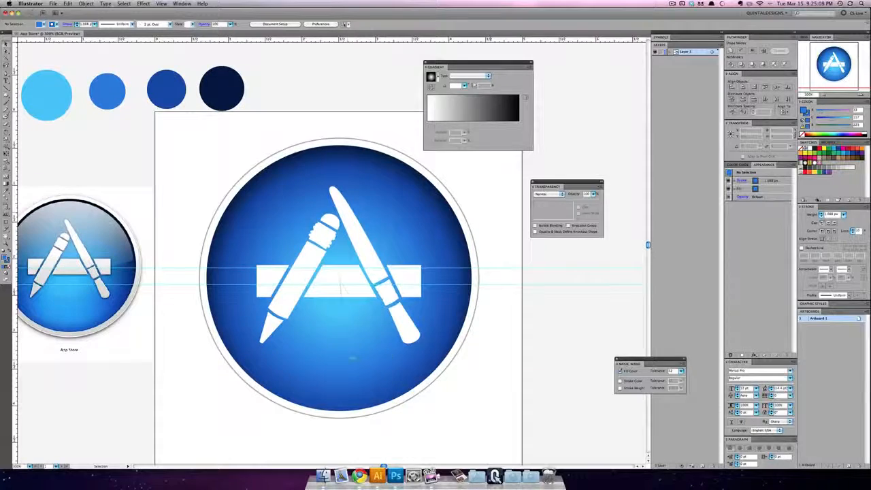
Step: Examine the masked line burst and its transparency settings, comparing the icon at higher and normal magnification
left_click(340, 288)
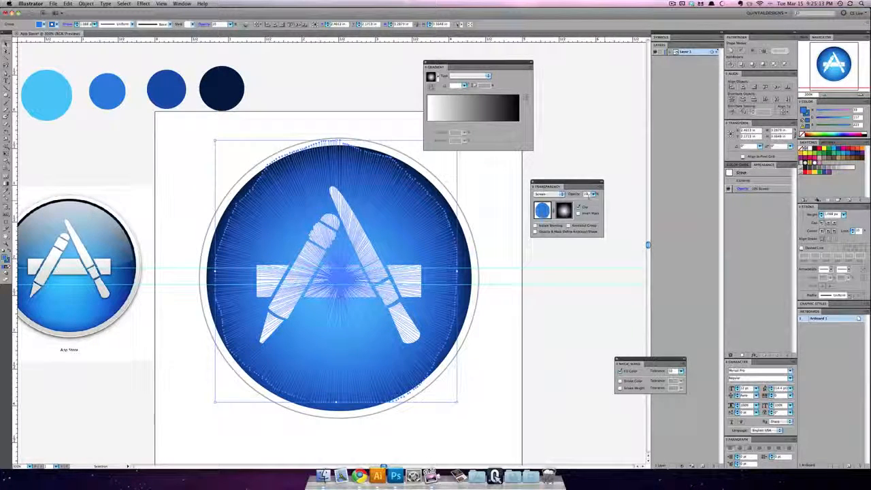
left_click(515, 200)
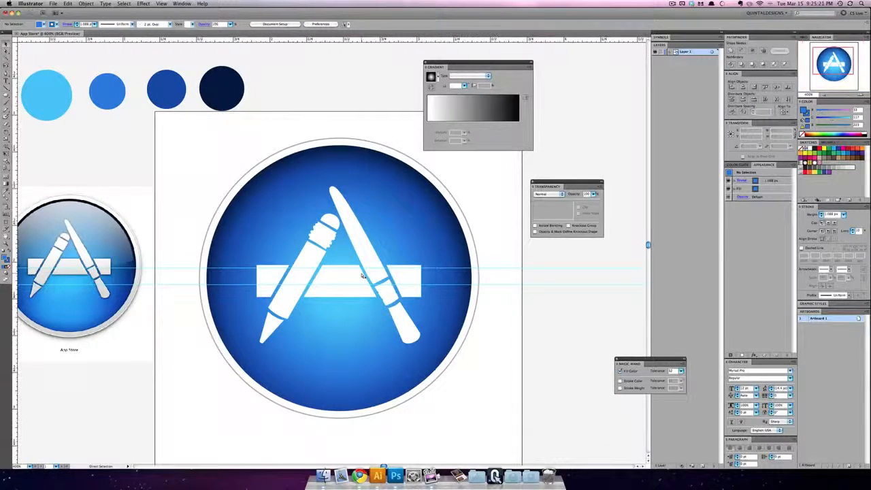
key("super+equal")
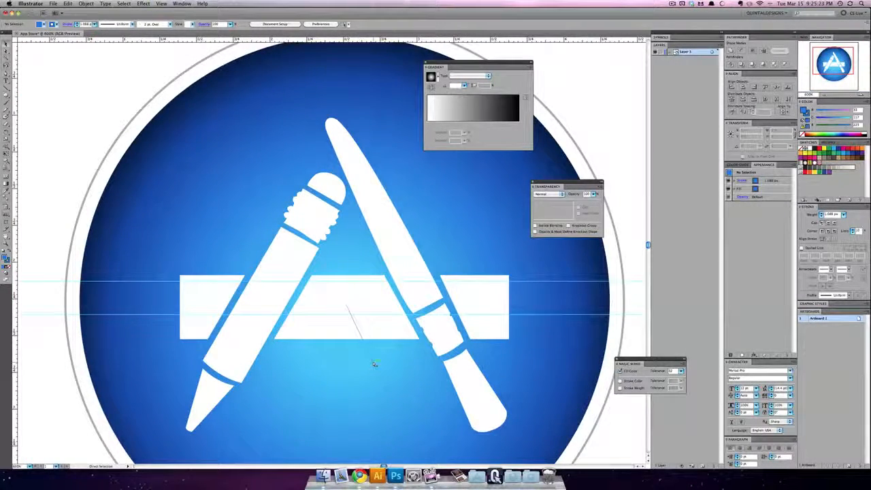
key("super+minus")
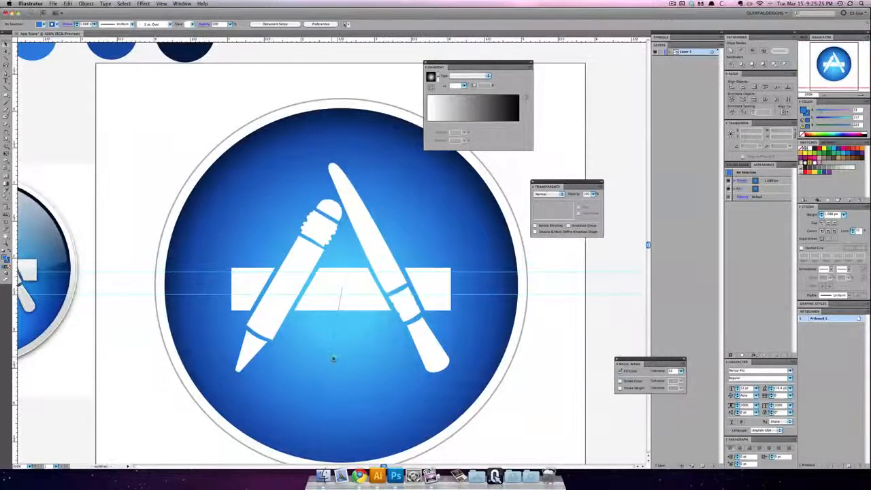
key("super+minus")
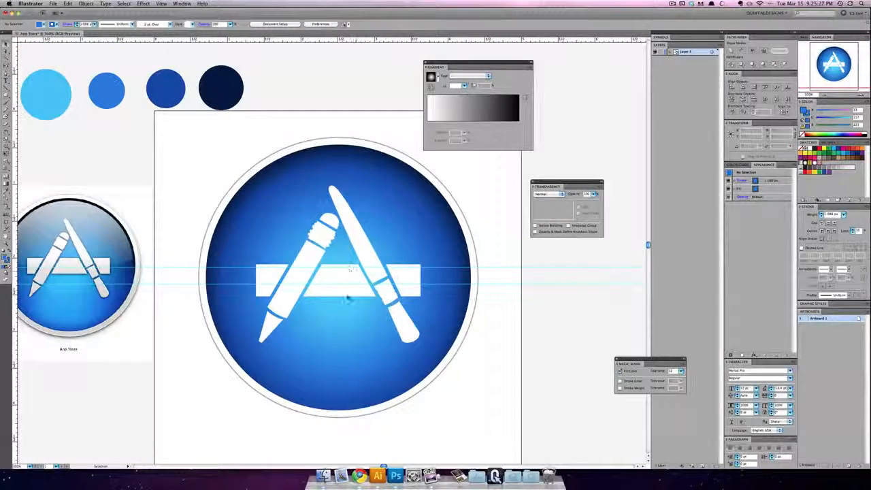
Step: Draw a column of ellipses from below the crossbar past the disc's lower edge, the first about 0.97 by 0.53 in, the last about 0.85 by 0.68 in
mouse_move(328, 311)
left_mouse_down()
mouse_move(357, 307)
mouse_move(393, 359)
mouse_move(370, 375)
mouse_move(380, 379)
left_mouse_up()
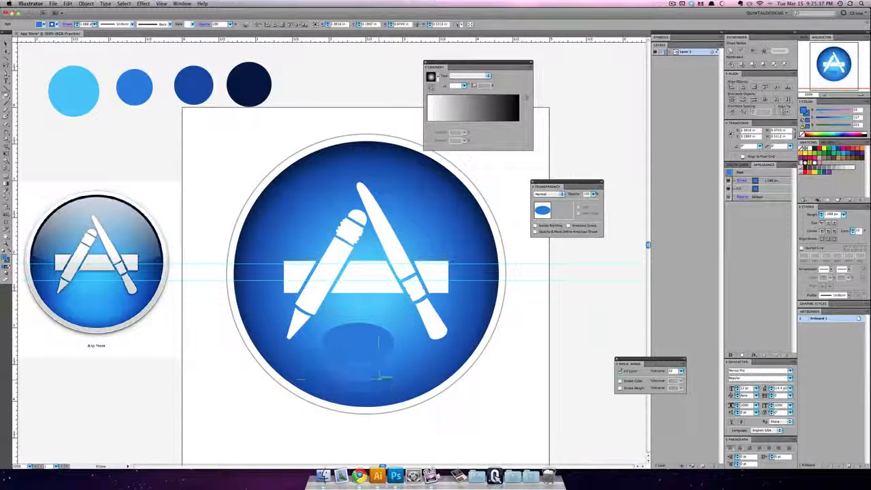
left_click(6, 46)
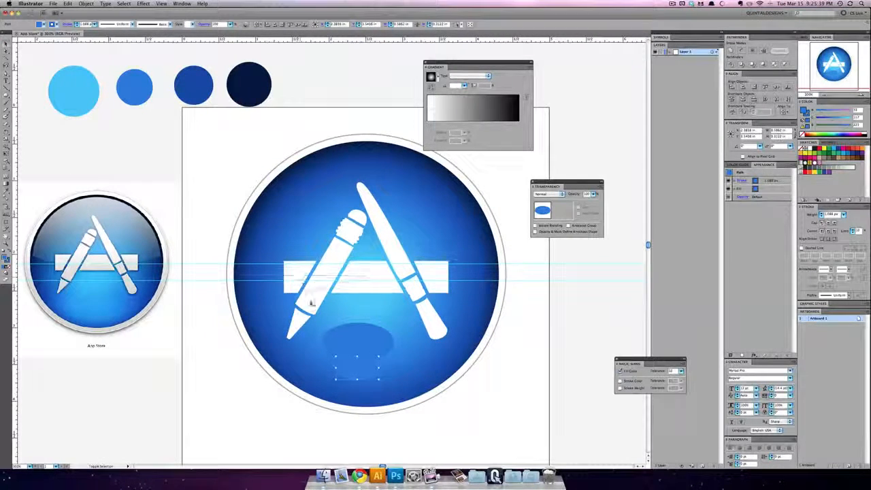
left_click(353, 334, "shift")
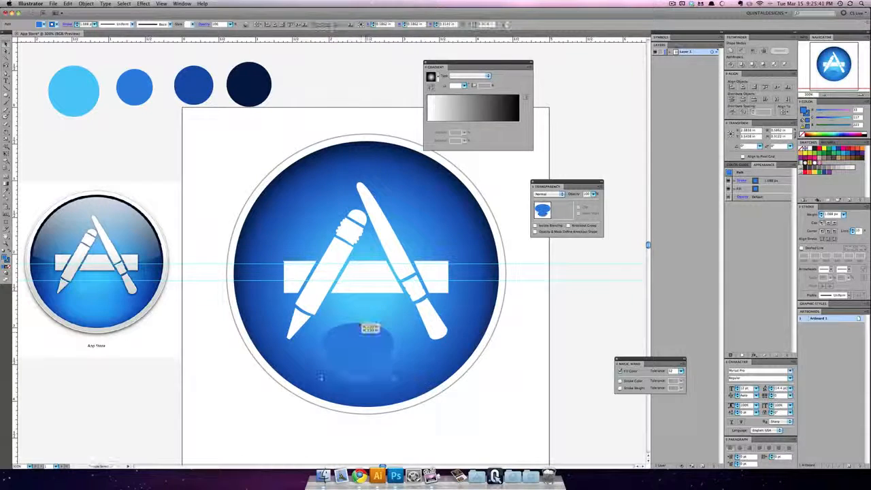
left_click_drag(358, 323, 359, 314)
left_click(459, 384, "shift")
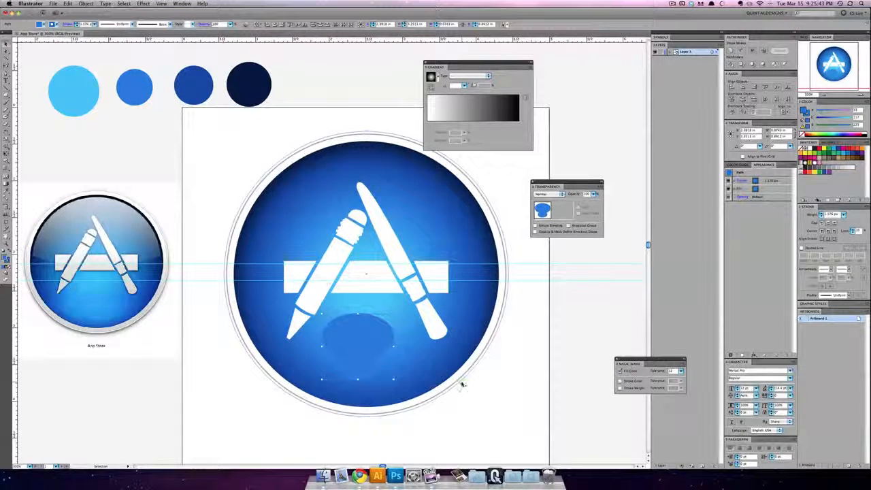
mouse_move(361, 346)
left_mouse_down()
mouse_move(360, 400)
mouse_move(399, 358)
mouse_move(374, 399)
mouse_move(385, 403)
mouse_move(388, 424)
left_mouse_up()
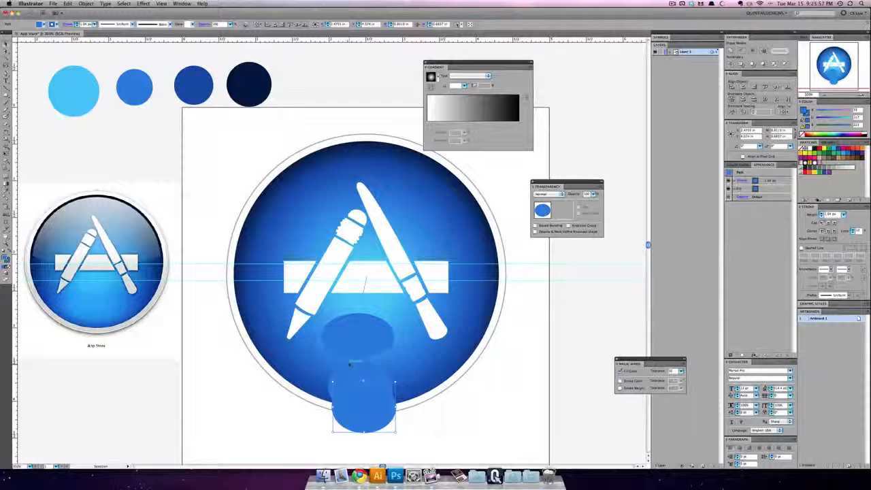
Step: Select the topmost and lowest ellipses of the column and give them a white fill with no stroke
key("super+shift+a")
left_click(368, 407)
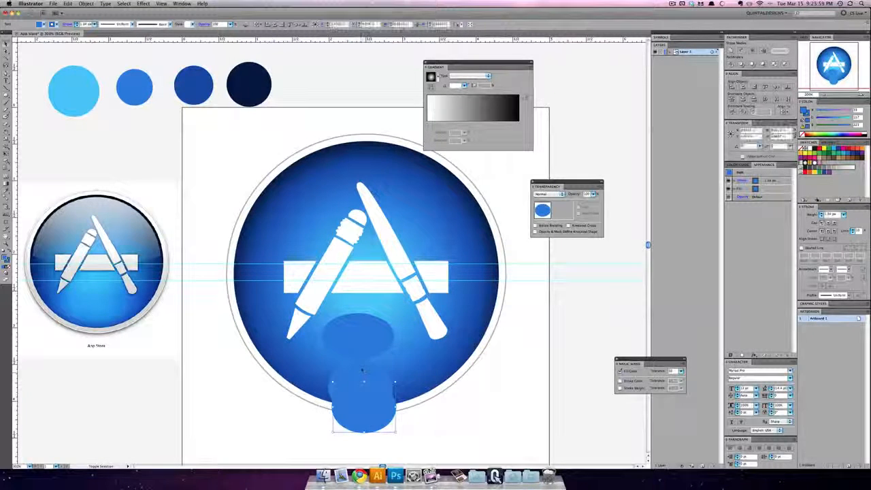
left_click(360, 349, "shift")
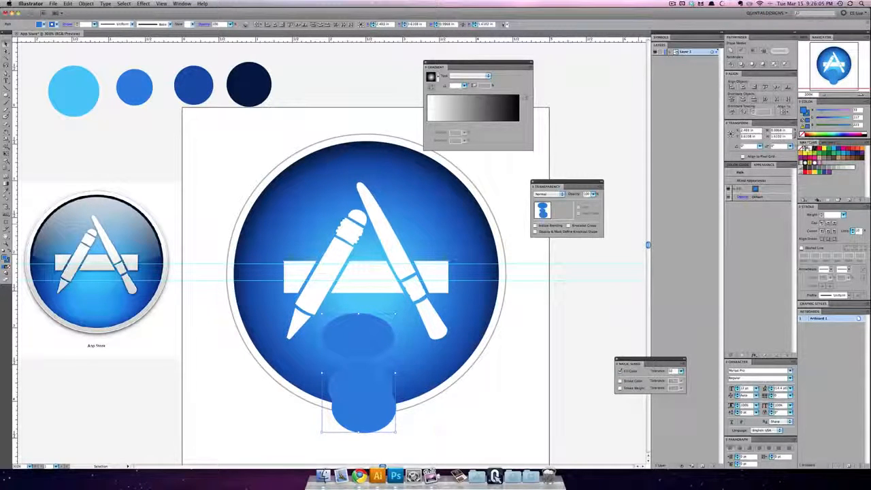
left_click(802, 135)
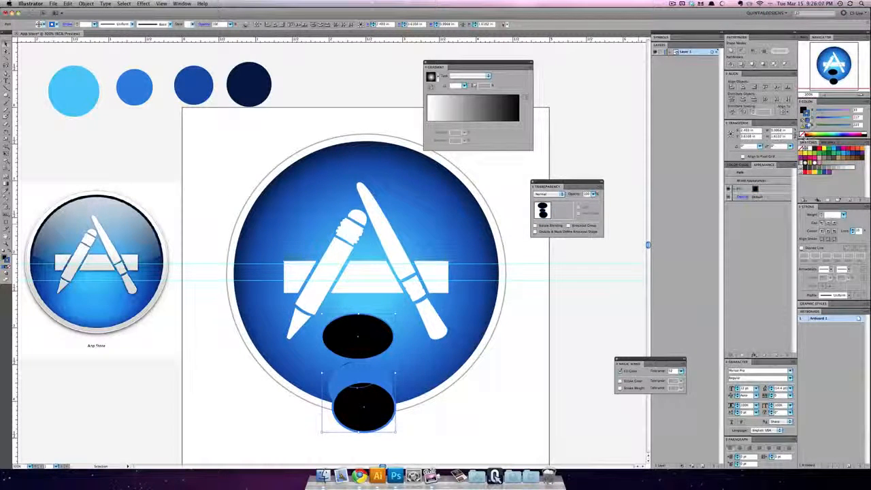
left_click(801, 135)
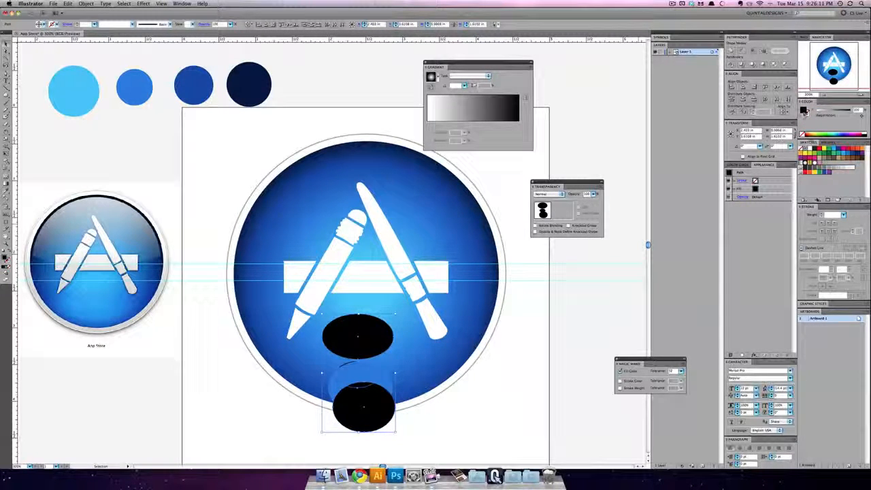
left_click(809, 148)
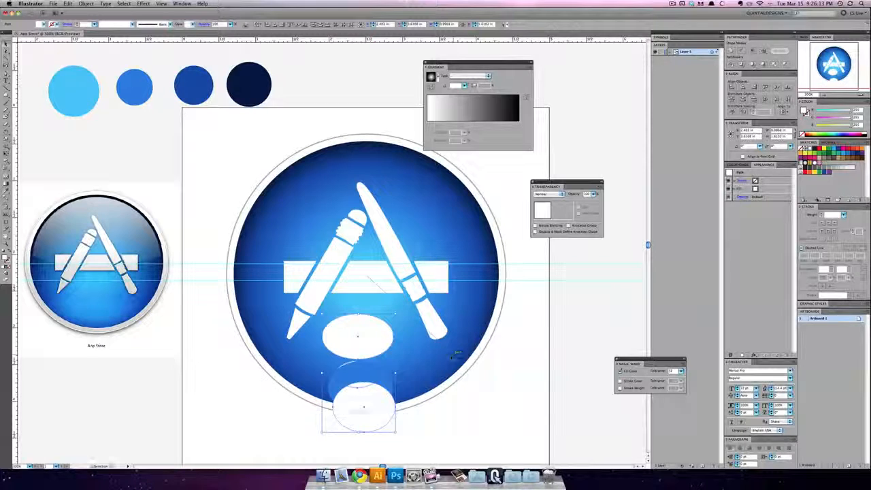
Step: Include the middle ellipses in the selection and give the whole column a white fill with no stroke
left_click(360, 371, "shift")
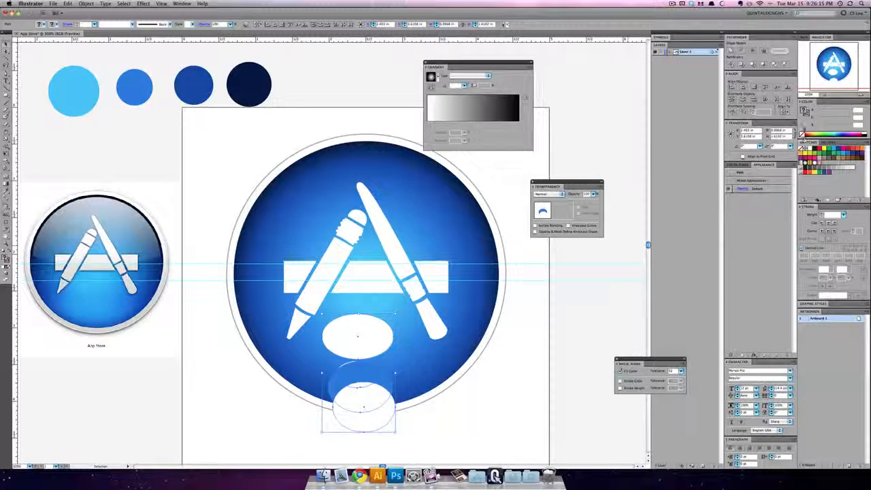
left_click(808, 147)
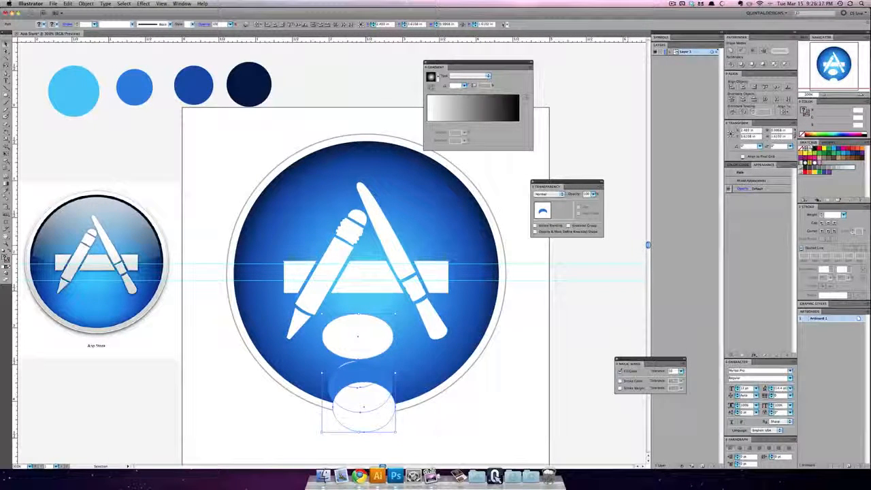
left_click(806, 115)
left_click(801, 134)
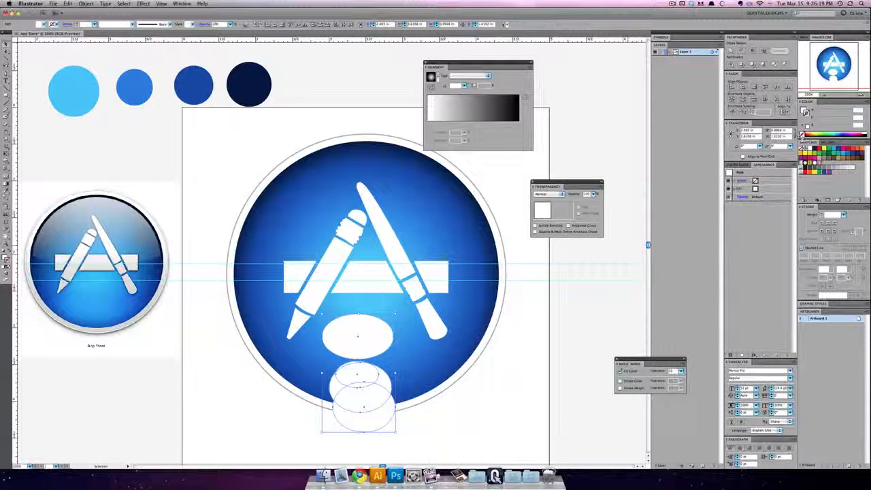
Step: Set the ellipse column's blend mode to Screen and lower its opacity until the ellipses are only faintly visible
left_click(804, 111)
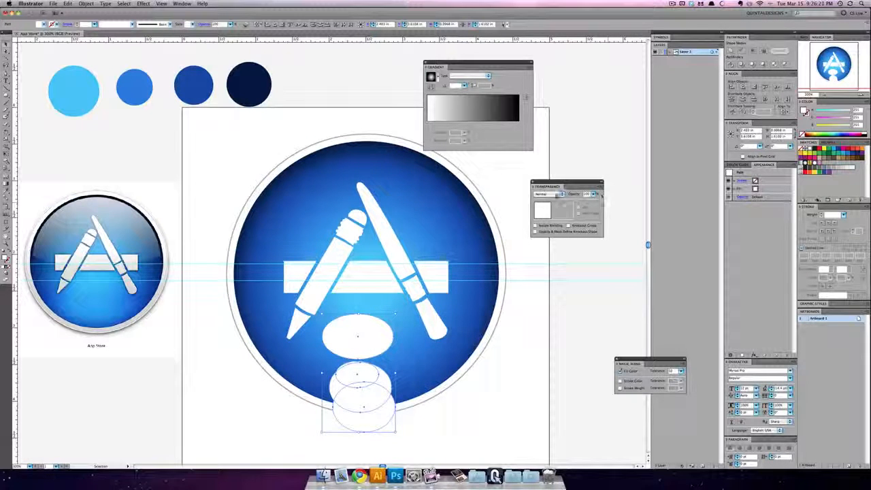
left_click(551, 194)
left_click(544, 230)
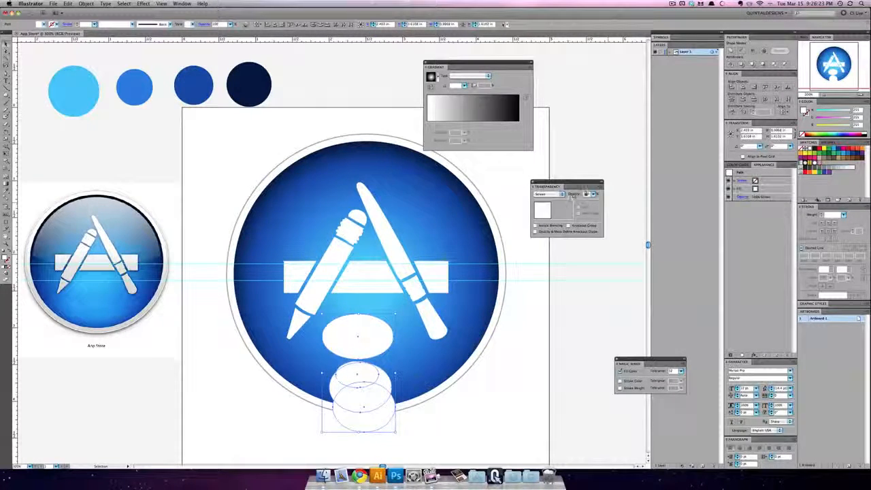
left_click(587, 194)
key("shift+Down")
key("shift+Down")
key("shift+Down")
key("shift+Down")
key("shift+Down")
key("shift+Down")
key("shift+Down")
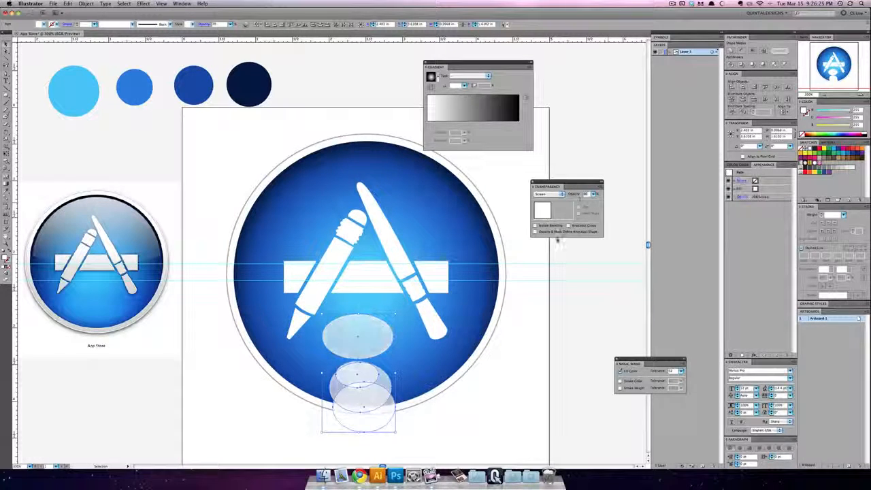
key("shift+Down")
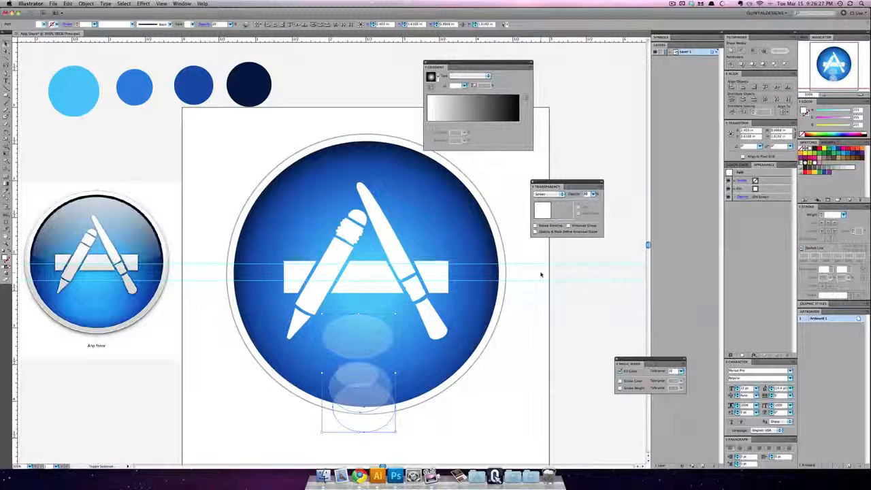
key("shift+Down")
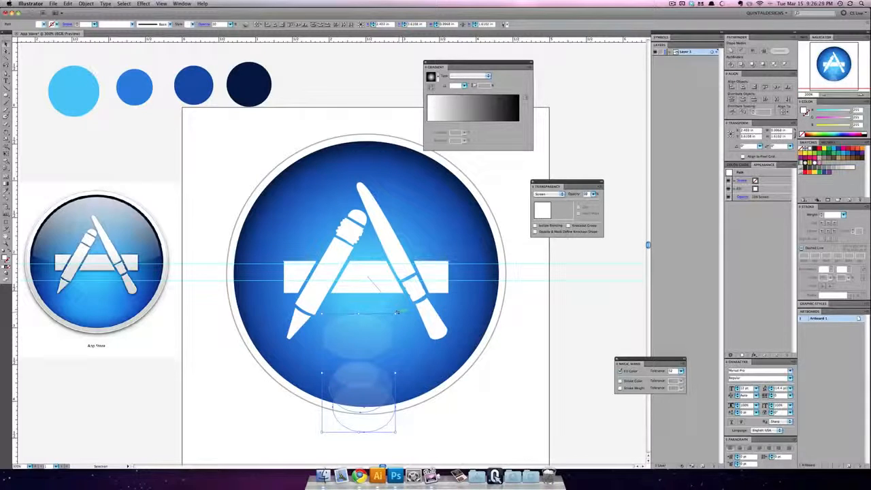
Step: Rotate the ellipse column clockwise to sit below the pencil tip and scale it down slightly
left_click_drag(400, 311, 352, 323)
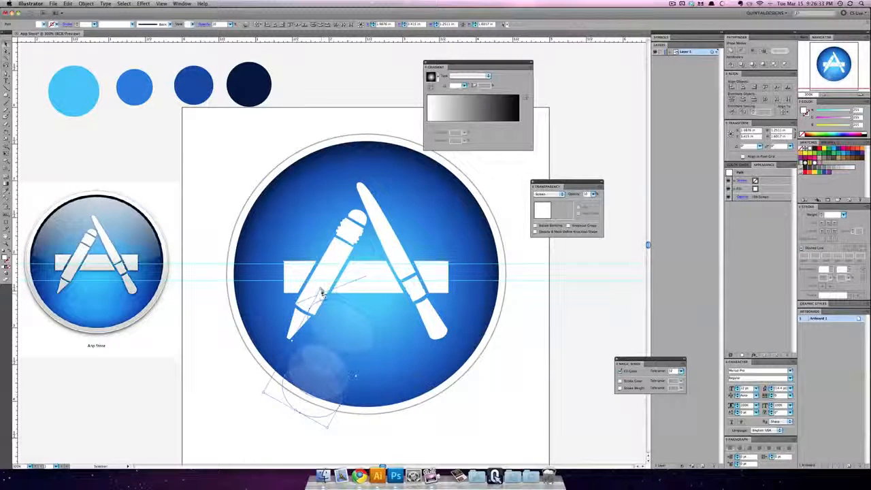
left_click_drag(321, 289, 300, 318)
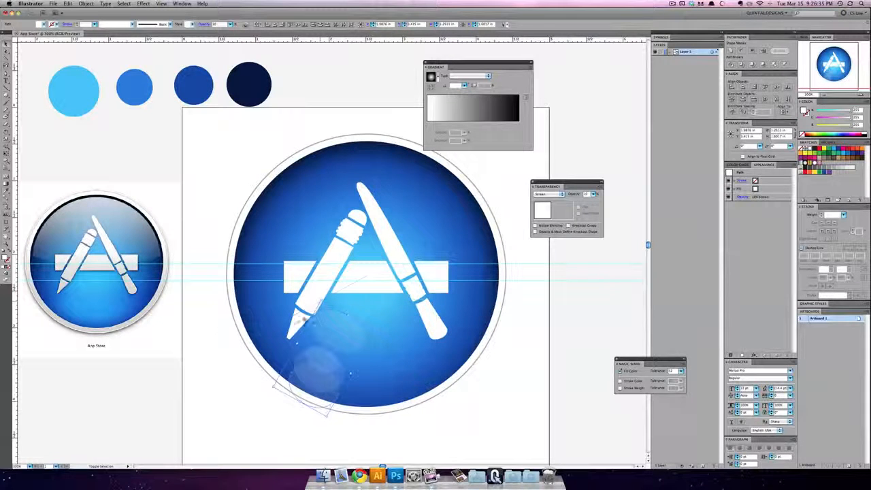
left_click(217, 335)
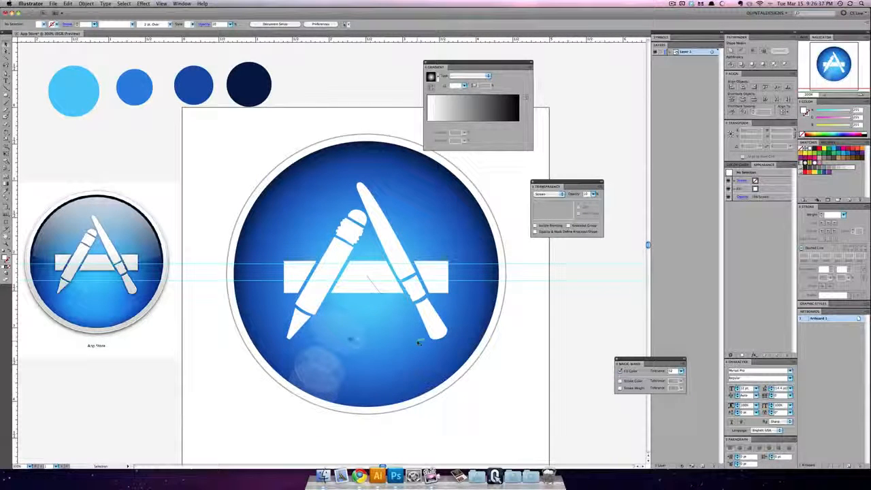
Step: Reposition the lower ellipses so they extend past the disc's lower edge and reduce their opacity
left_click(348, 338)
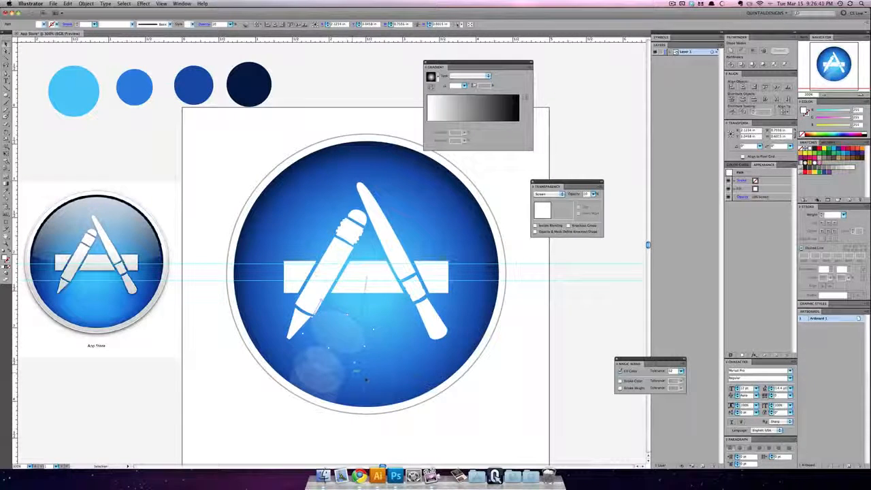
left_click(443, 410)
left_click(321, 367)
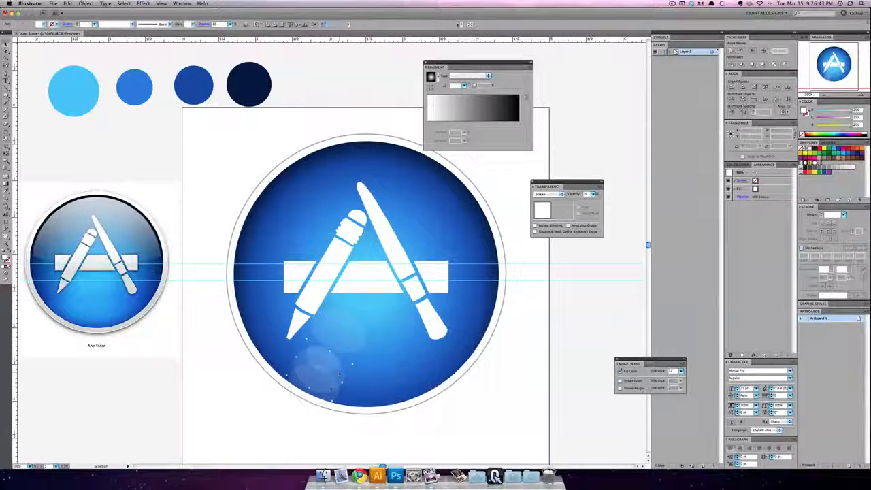
left_click_drag(331, 389, 334, 415)
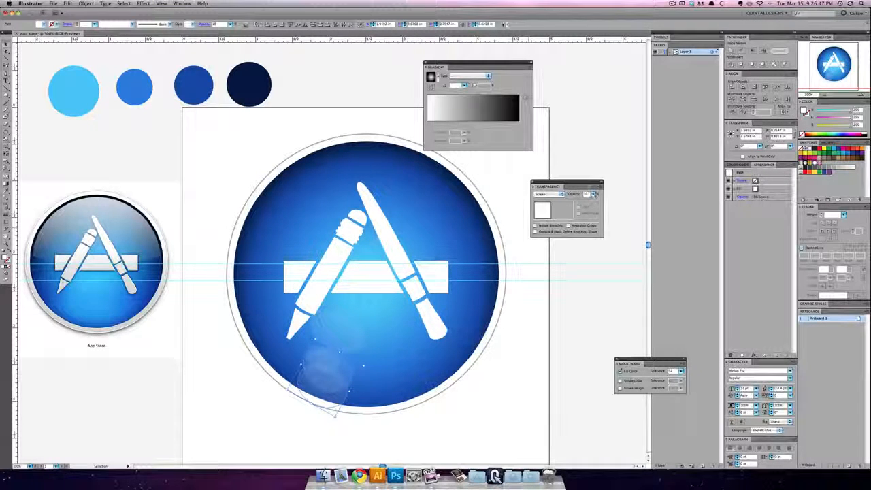
left_click(507, 330)
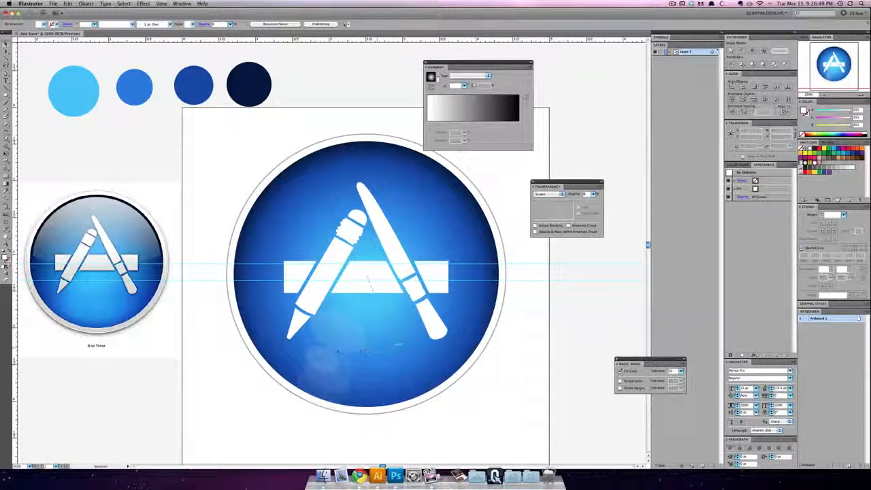
Step: Set the uppermost ellipse's opacity to 7% and raise the opacity of the small ellipse beneath it
left_click(311, 351)
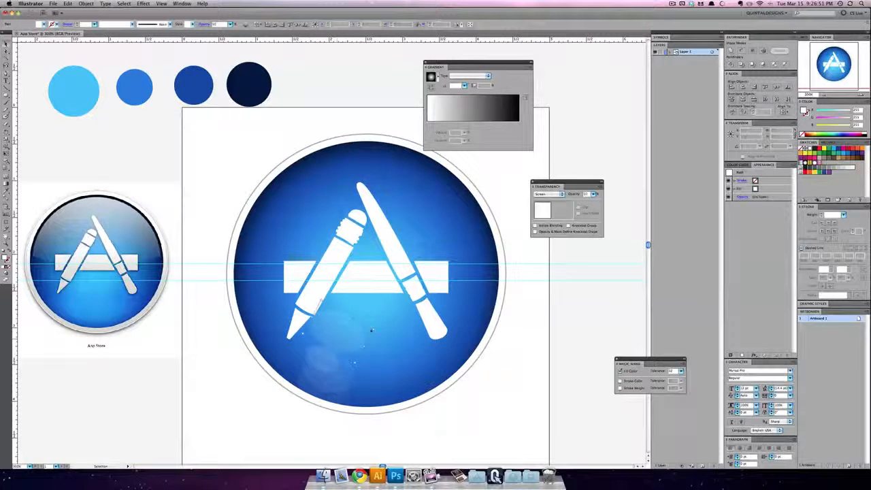
type("7")
left_click(559, 309)
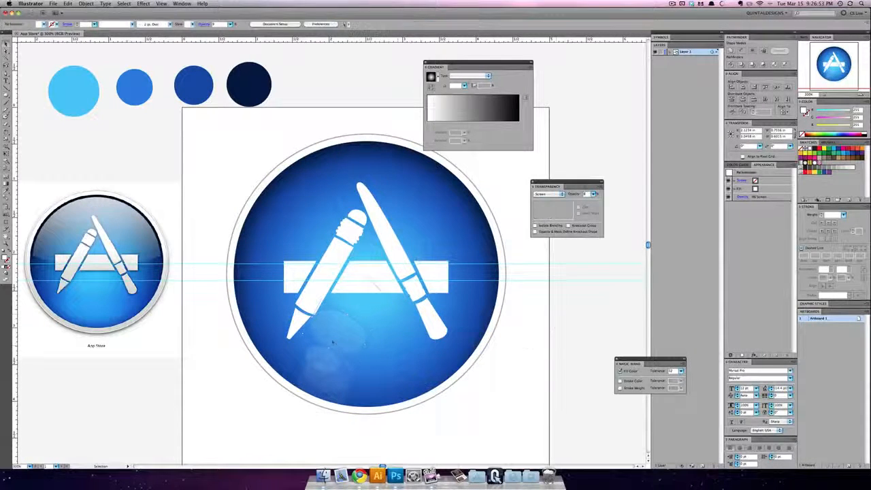
left_click(312, 350)
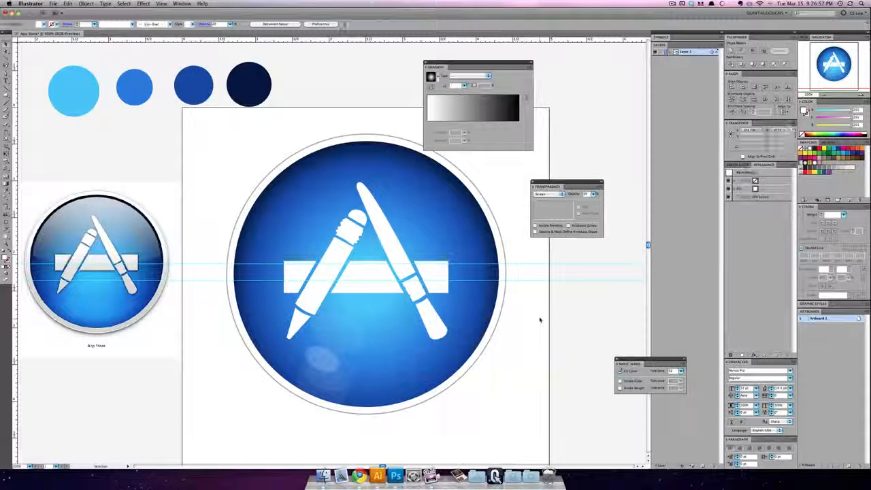
Step: Select all the translucent ellipses below the pencil tip and group them
left_click(342, 368)
left_click(325, 361, "shift")
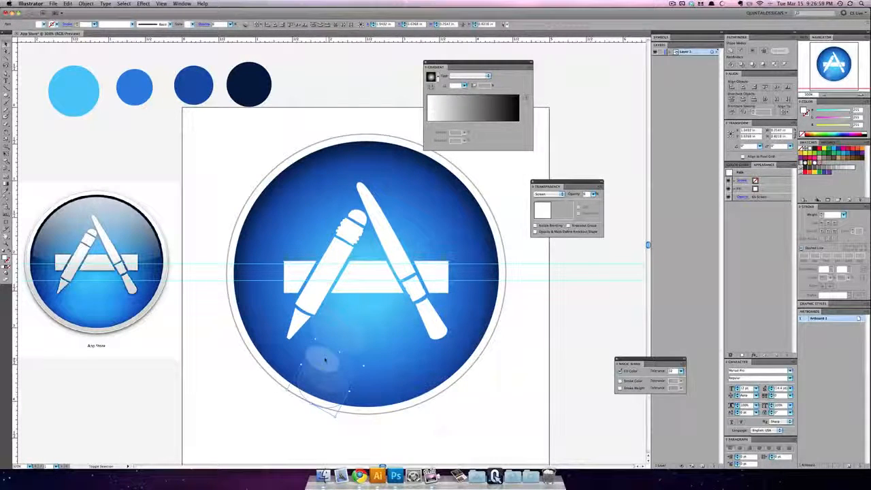
left_click(344, 334, "shift")
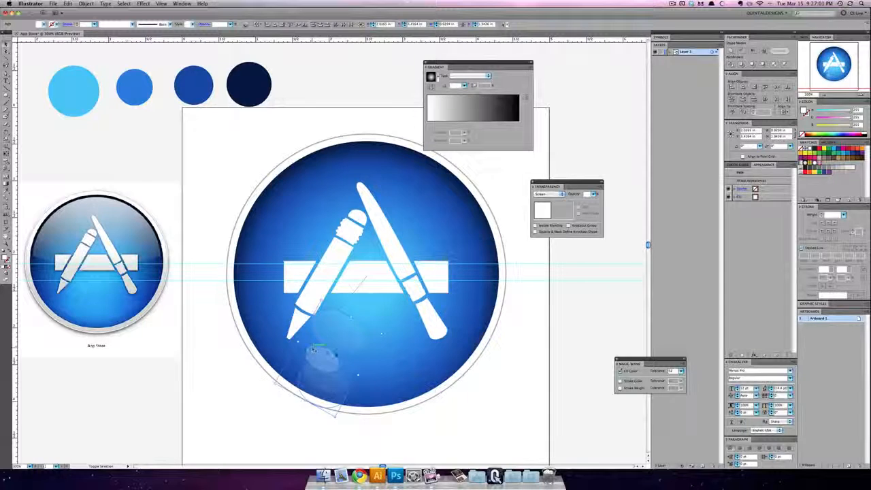
left_click(342, 357, "shift")
key("super+g")
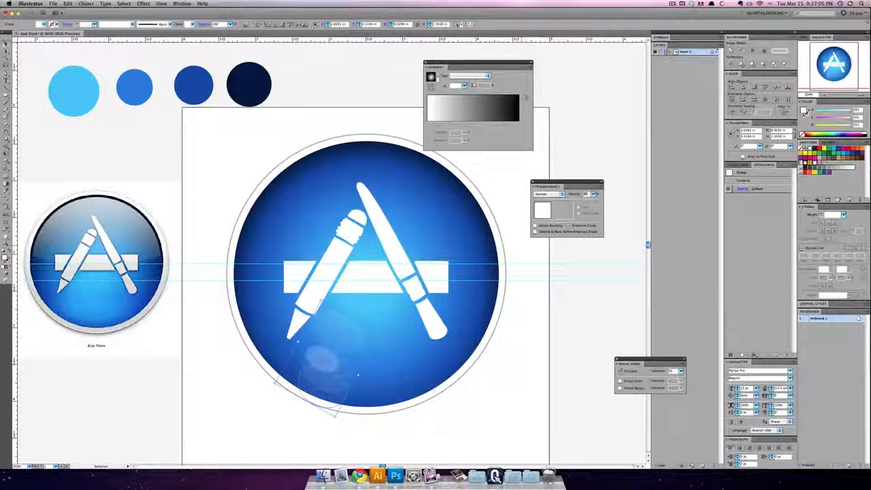
Step: Reduce the ellipse group's opacity and adjust its lowest corner to line up with the disc's lower edge
key("shift+Down")
key("shift+Down")
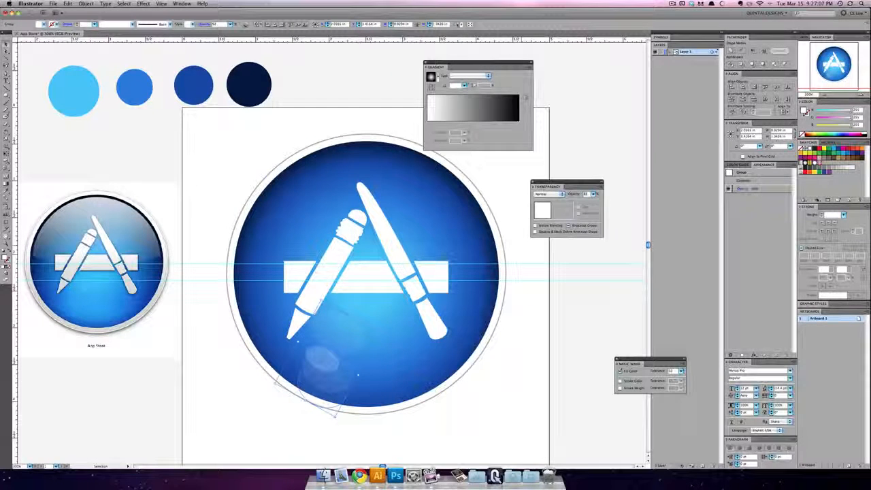
left_click(523, 310)
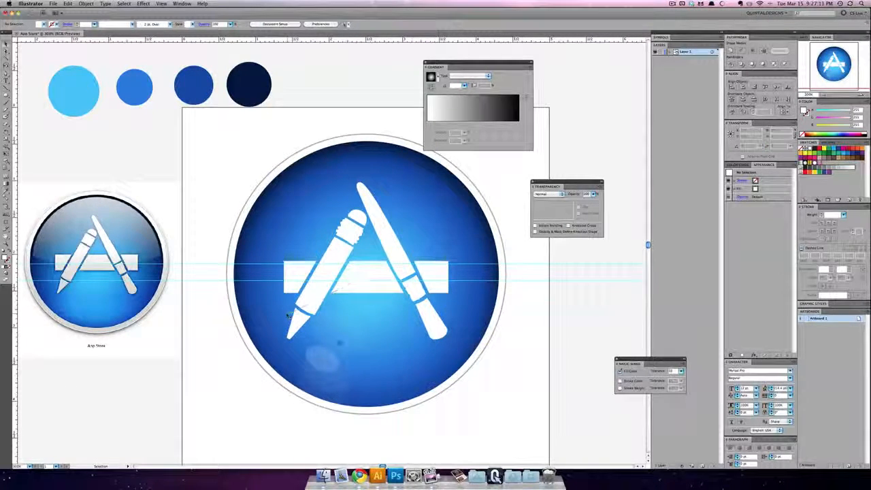
left_click(323, 355)
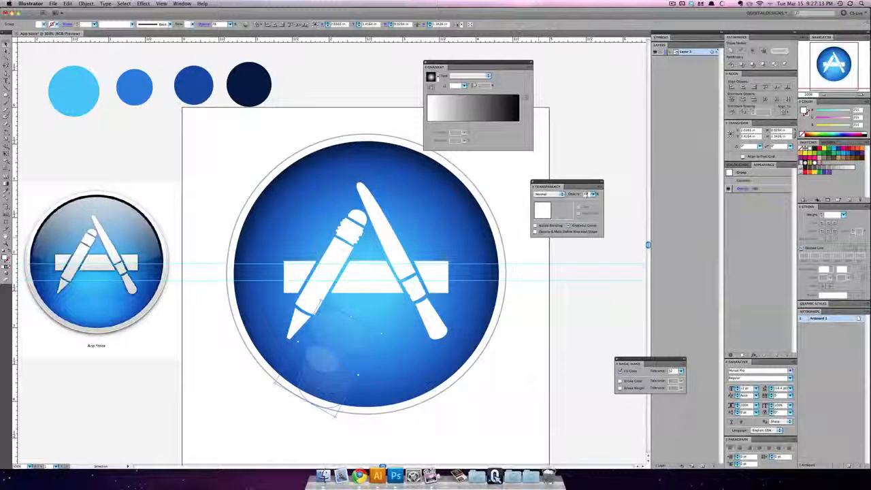
key("shift+Down")
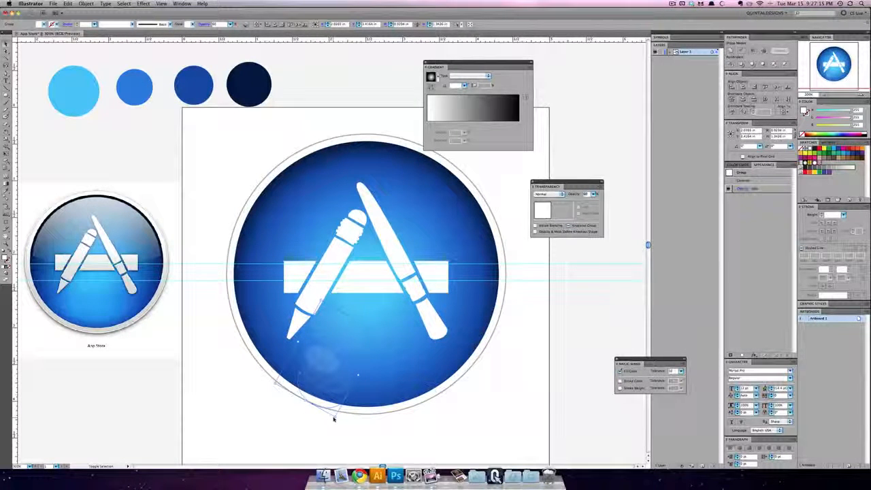
left_click_drag(334, 416, 333, 406)
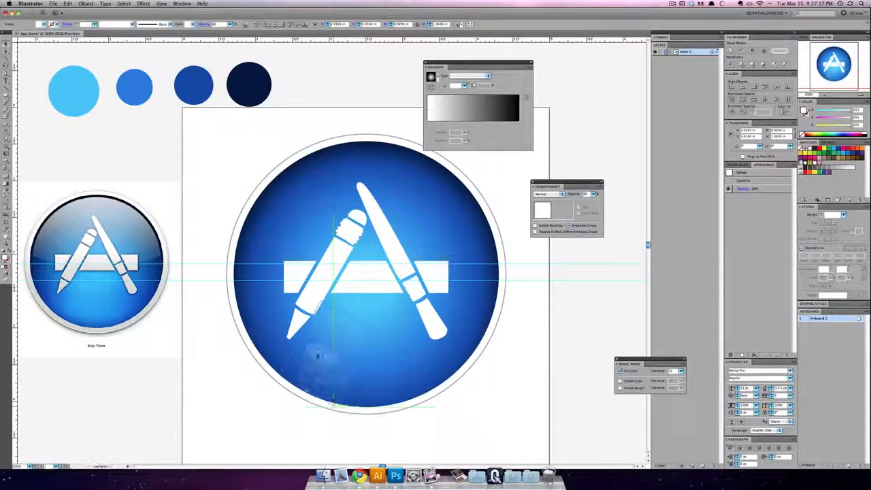
left_click(397, 421)
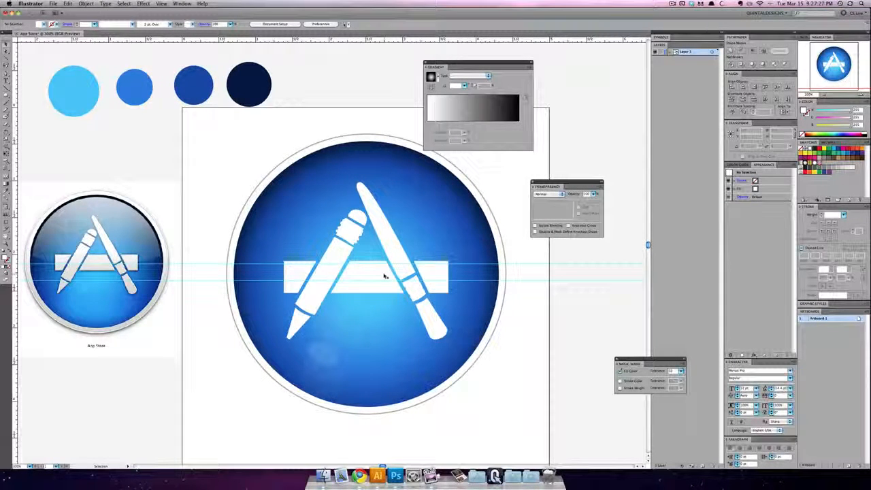
Step: Show the hidden glossy highlight shape over the disc's upper half and fill it with a linear white-to-black gradient
left_click_drag(457, 62, 554, 59)
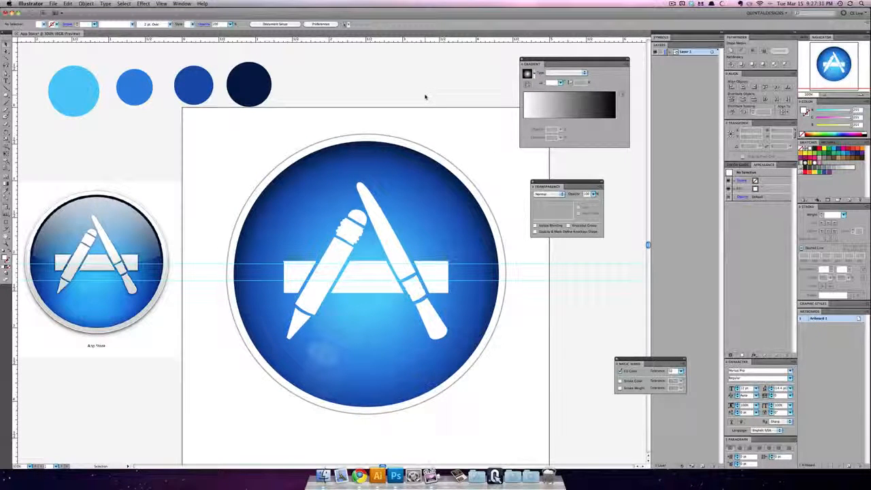
key("alt+super+3")
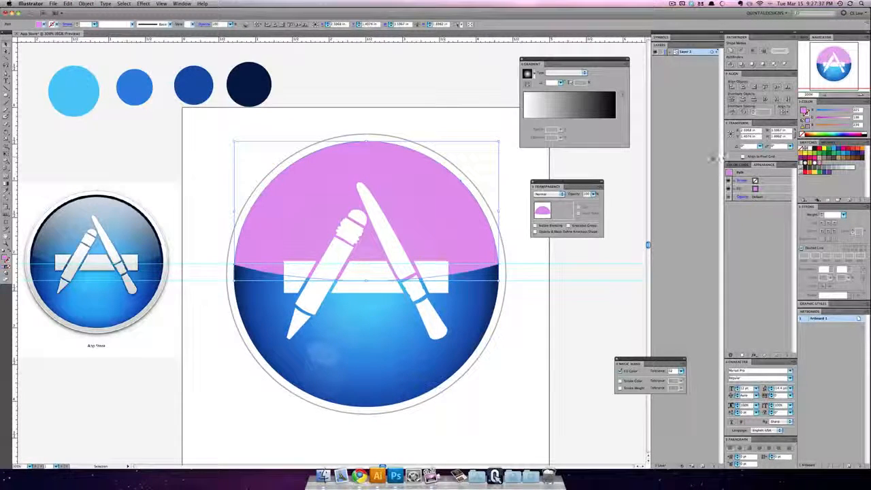
left_click(571, 117)
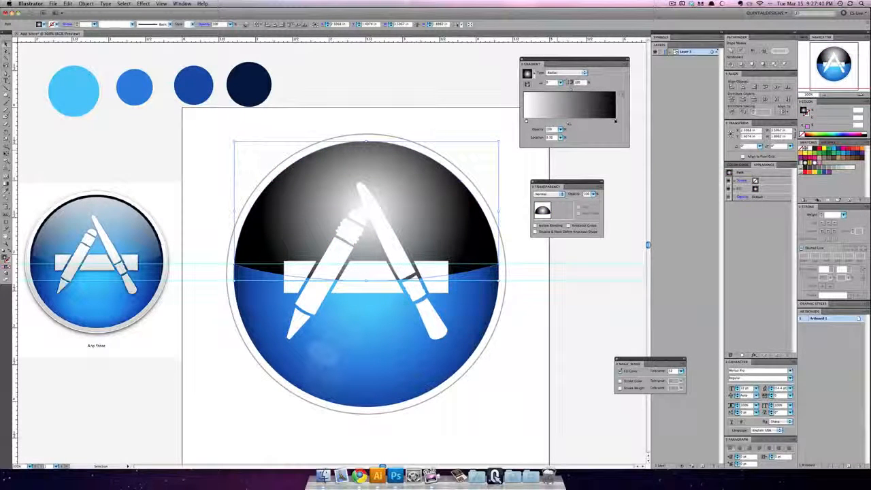
left_click(569, 72)
left_click(569, 79)
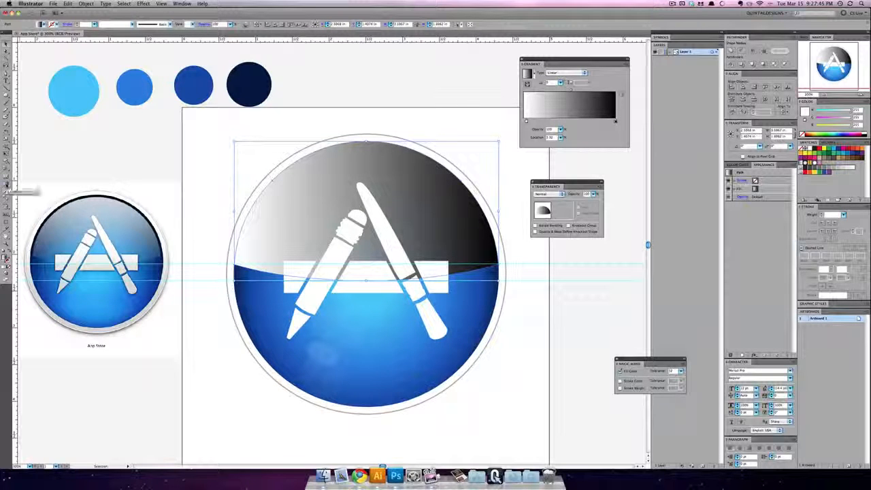
Step: Run the highlight's gradient vertically, from white at the disc's upper edge to black at the highlight's curved lower edge
left_click(7, 186)
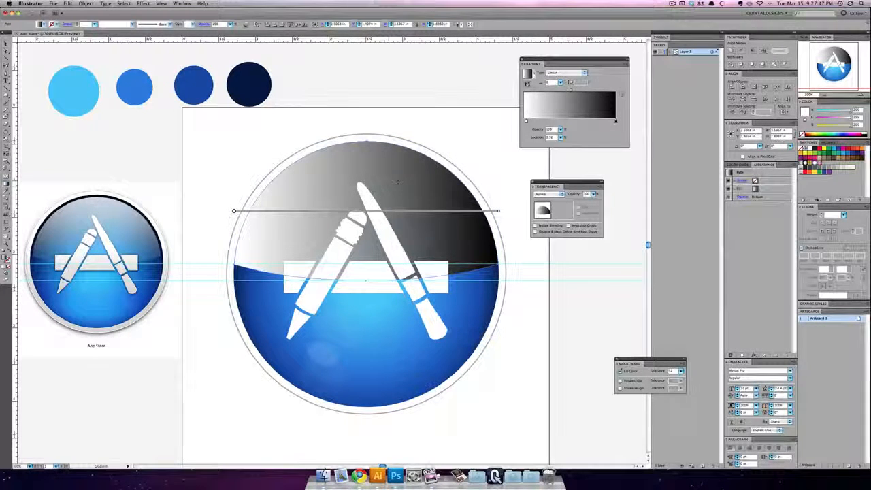
left_click_drag(365, 140, 365, 283)
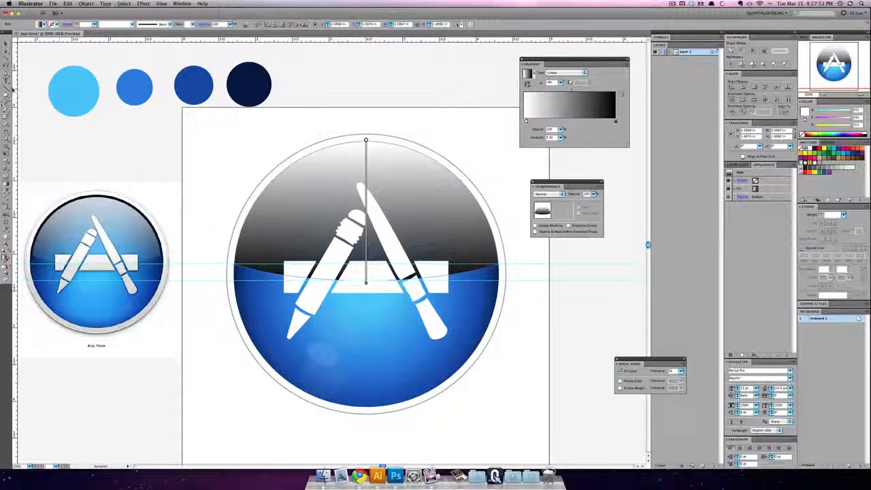
left_click(7, 46)
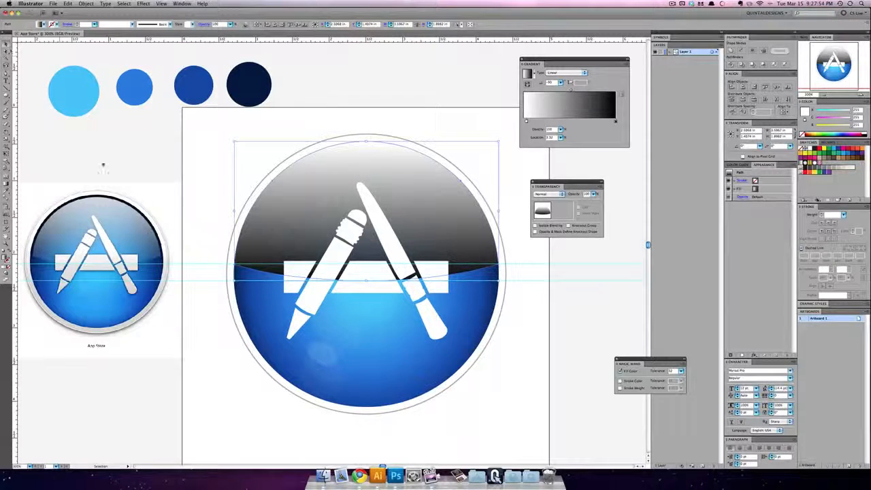
Step: Set the glossy highlight's blend mode to Screen
left_click(556, 195)
left_click(550, 225)
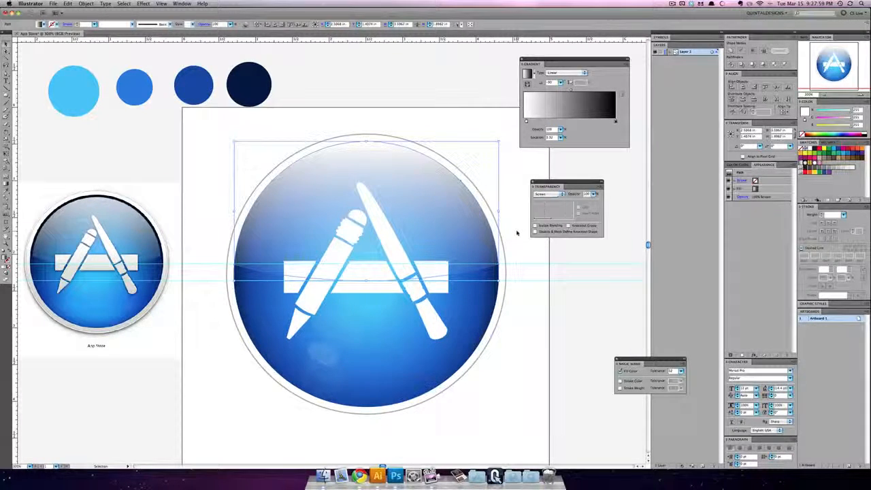
left_click(517, 233)
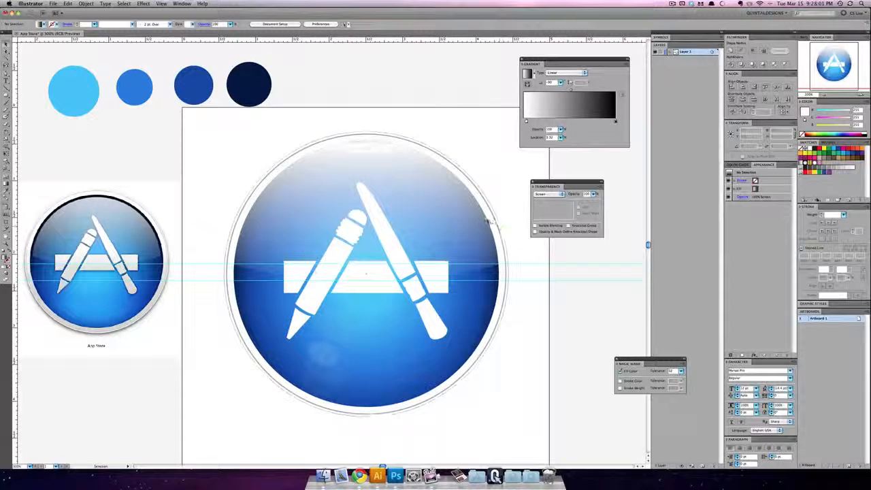
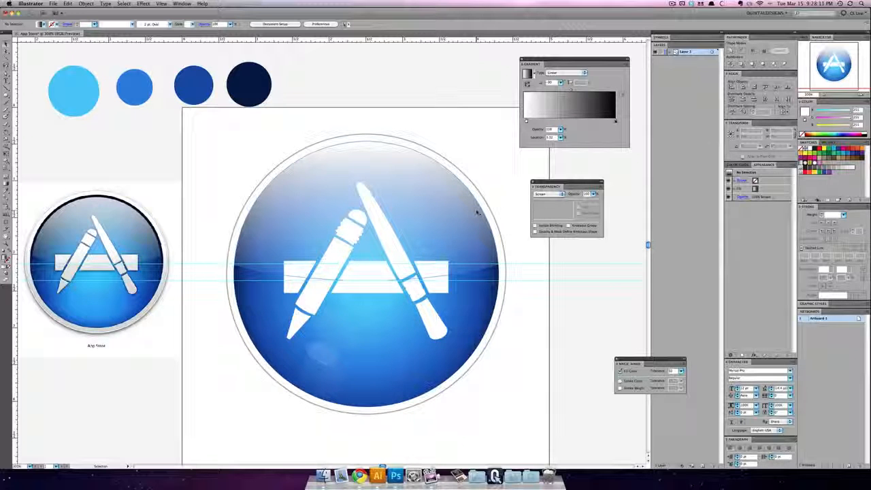
Step: Shrink the glossy highlight about its centre to leave a thin dark rim around the disc, and widen it slightly
left_click(476, 212)
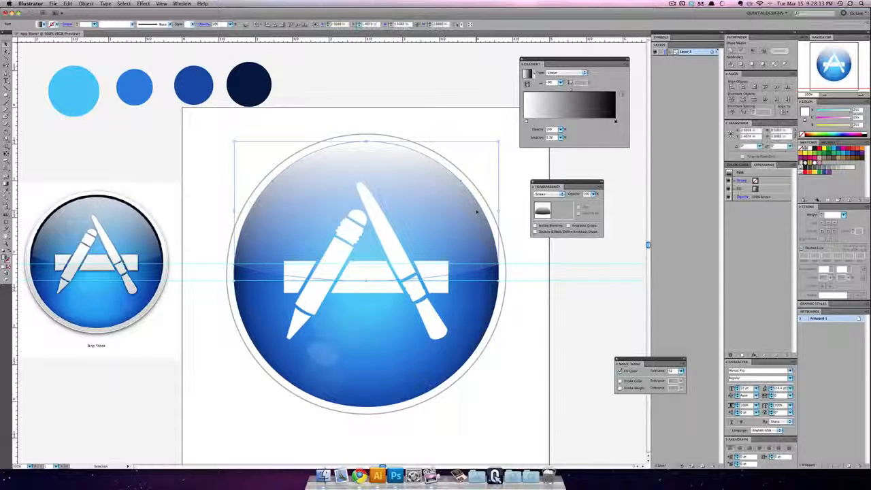
left_click(60, 201)
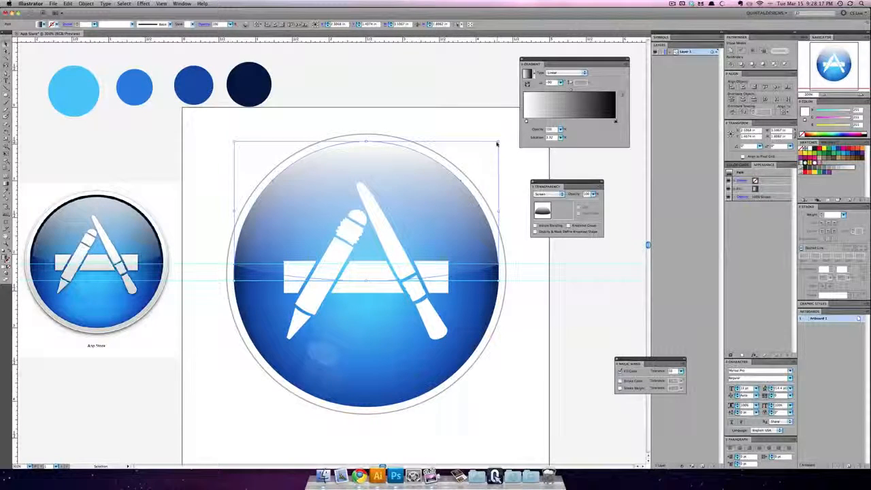
left_click_drag(498, 144, 489, 145)
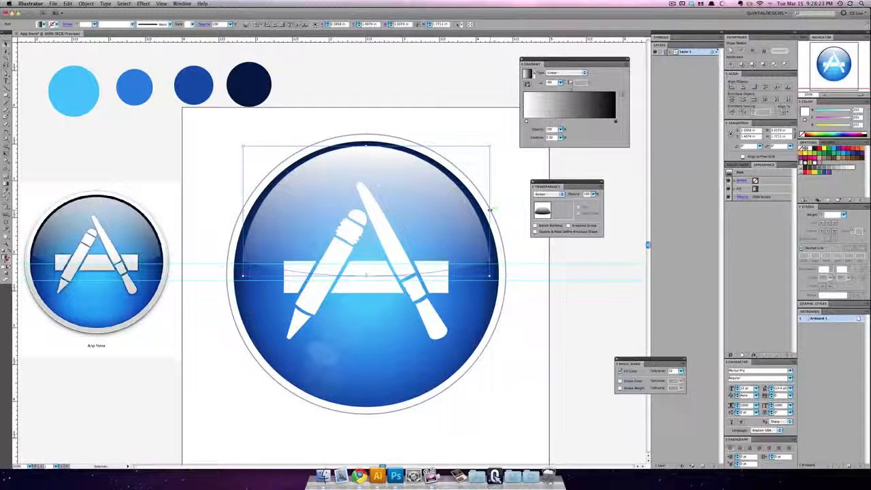
left_click_drag(489, 210, 493, 209)
left_click(507, 207)
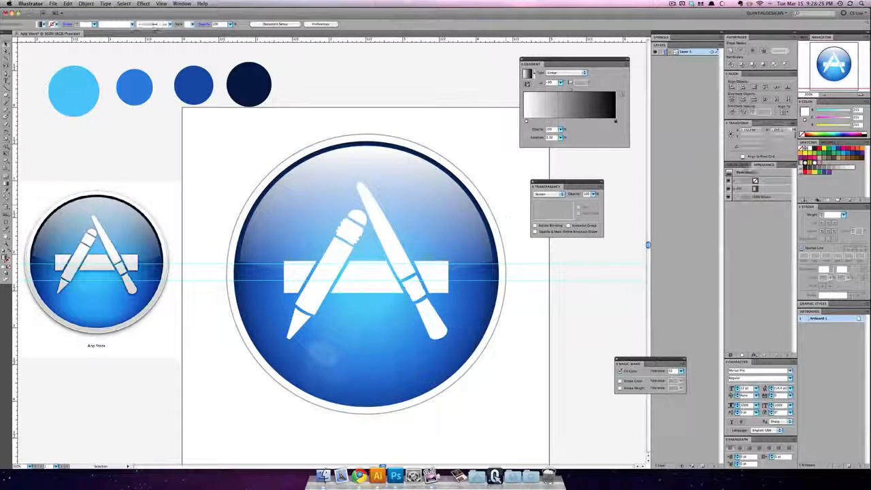
Step: Stretch the glossy highlight's lower edge down to the lower horizontal guide
left_click(461, 218)
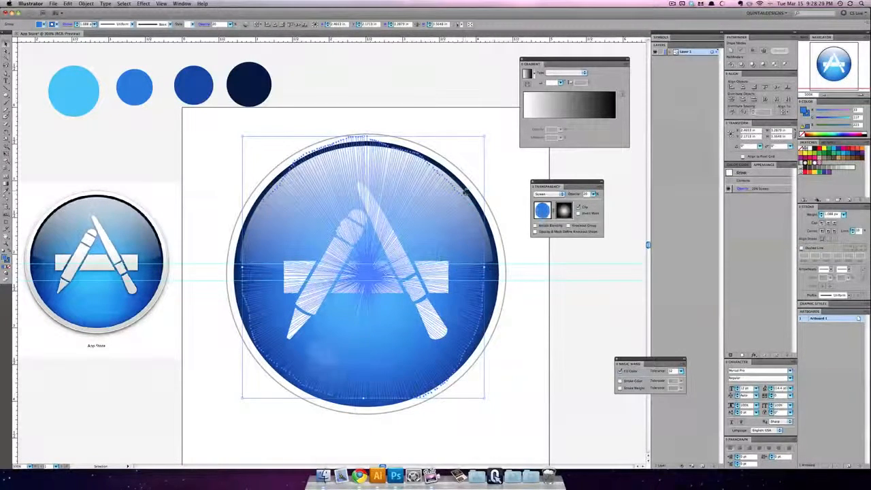
left_click(371, 276)
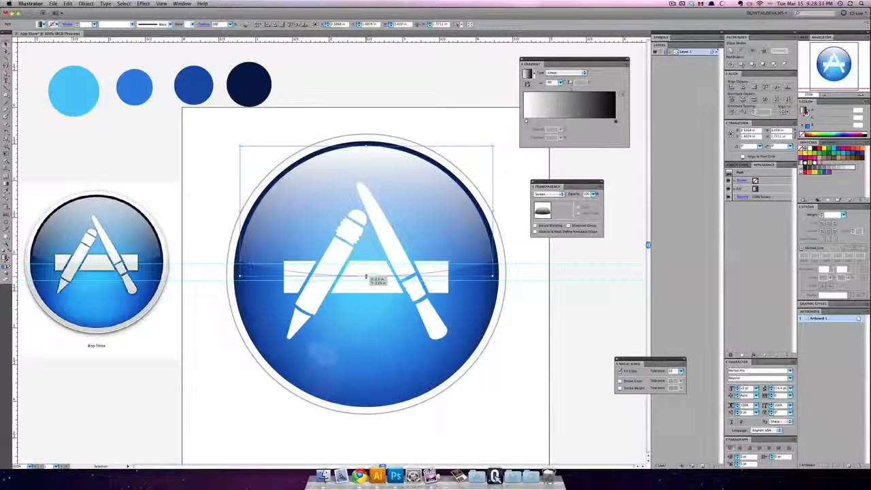
left_click_drag(366, 277, 366, 279)
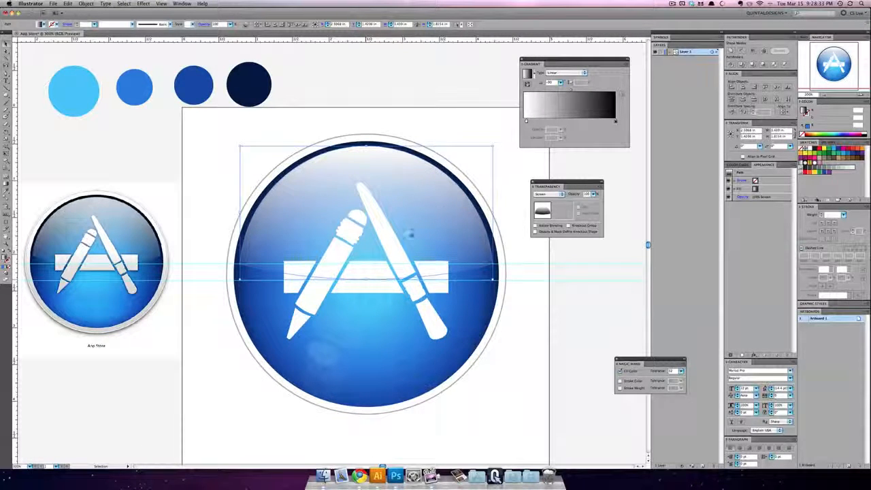
left_click(499, 181)
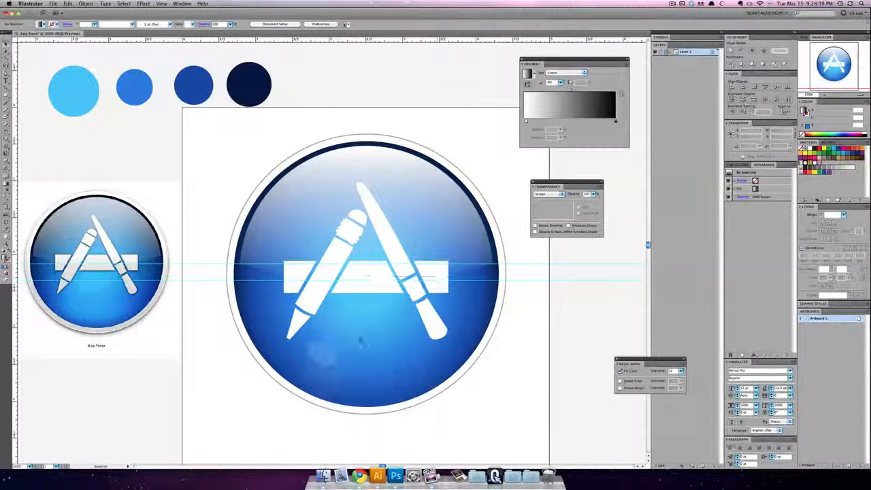
Step: Group the ellipse flares, the line burst and the glossy highlight together
left_click(357, 337)
left_click(397, 337)
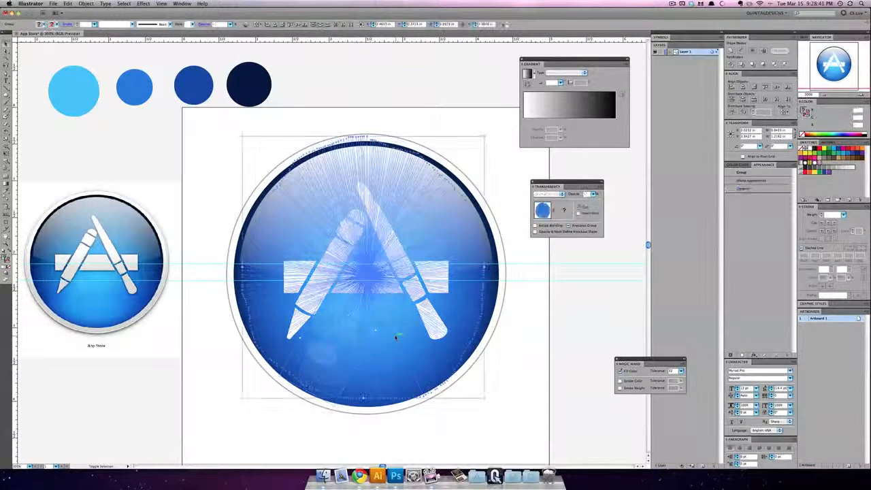
left_click(483, 232, "shift")
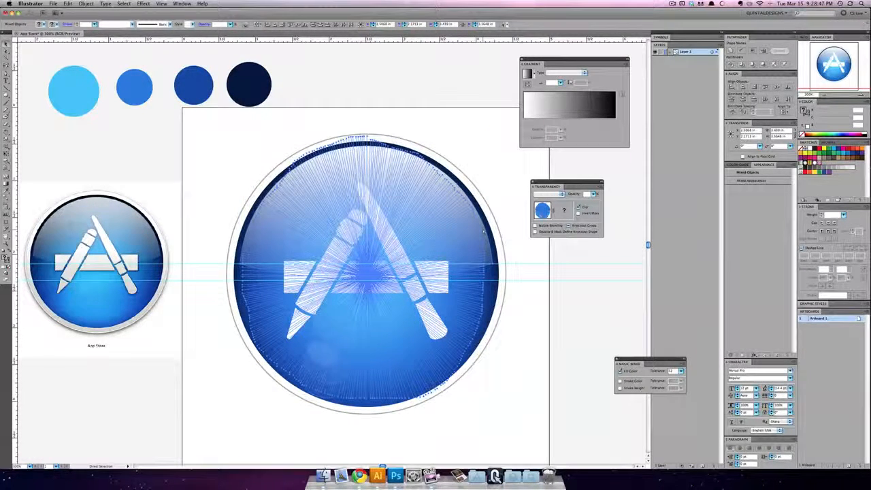
key("super+g")
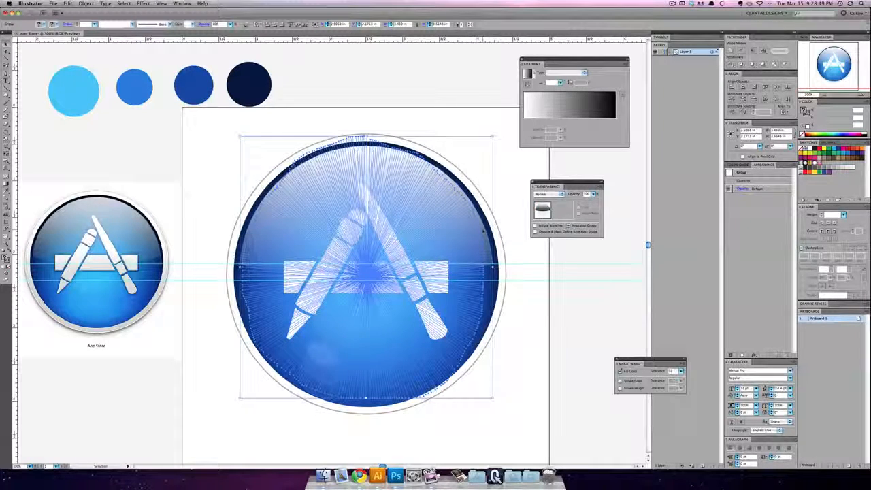
Step: Compare the disc with and without the grouped effects, and examine the tools, effects group, disc and outer ring as separate objects
key("a")
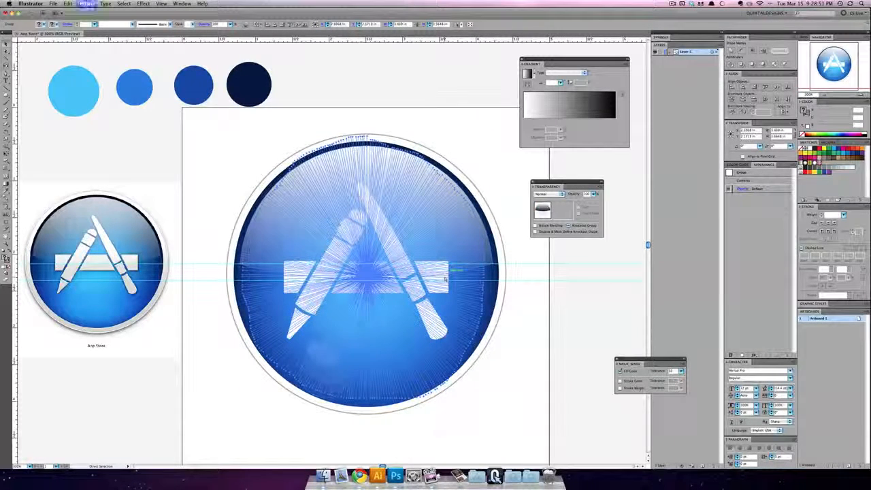
key("v")
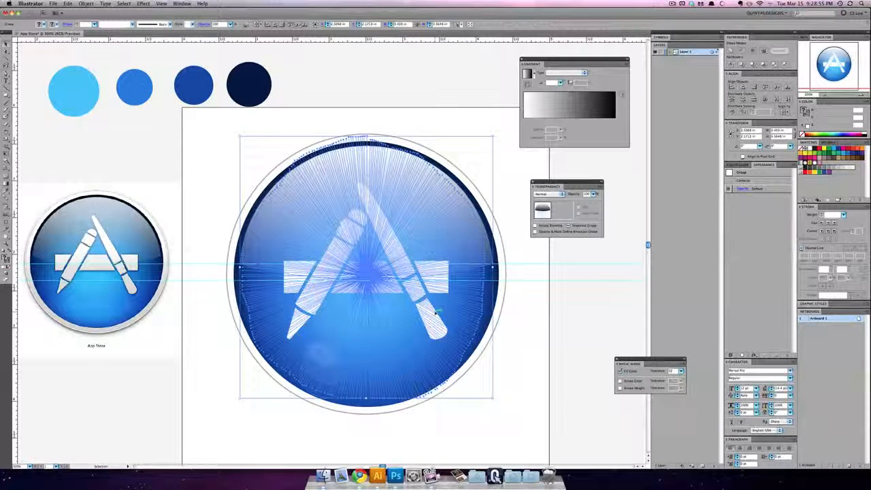
key("a")
key("v")
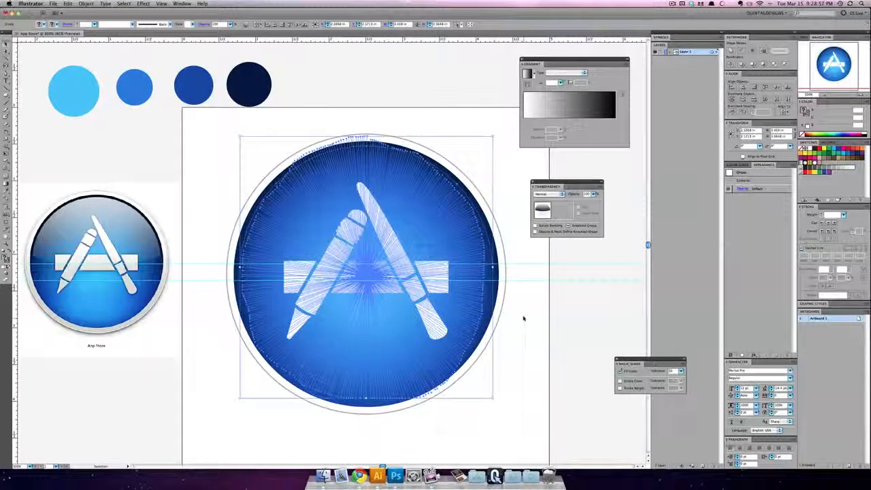
key("a")
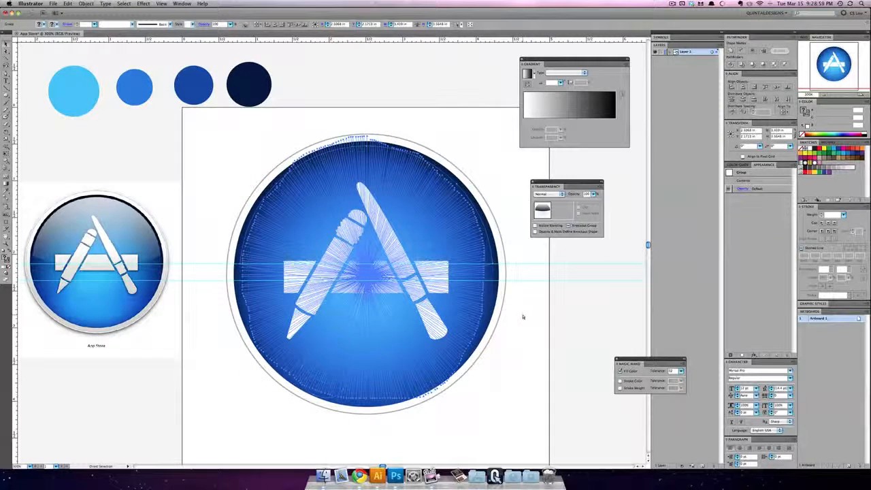
key("v")
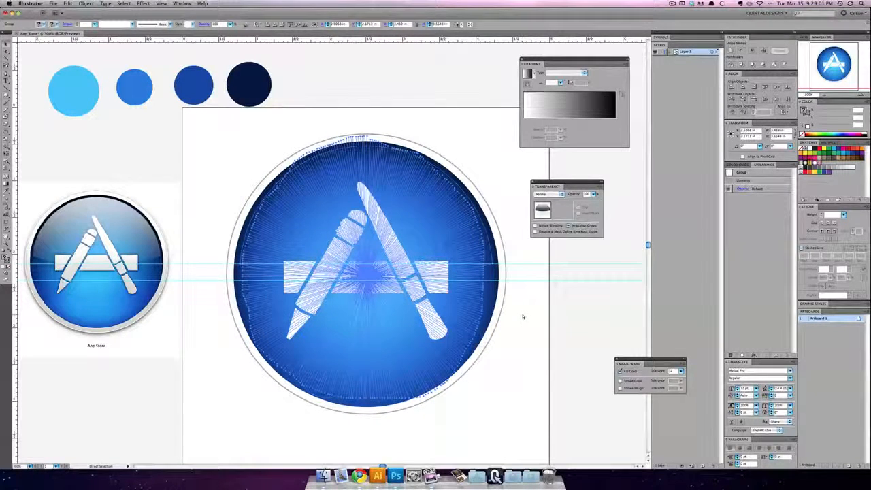
key("v")
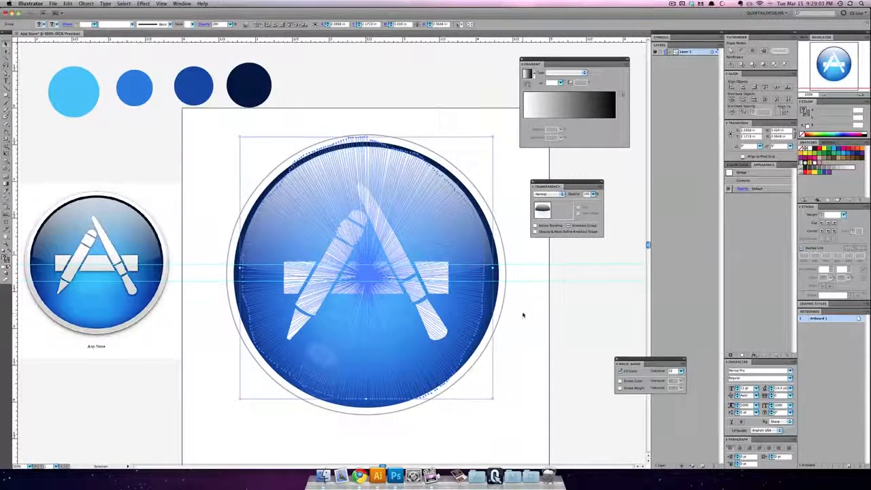
scroll(523, 315, "up", 2)
left_click(413, 329)
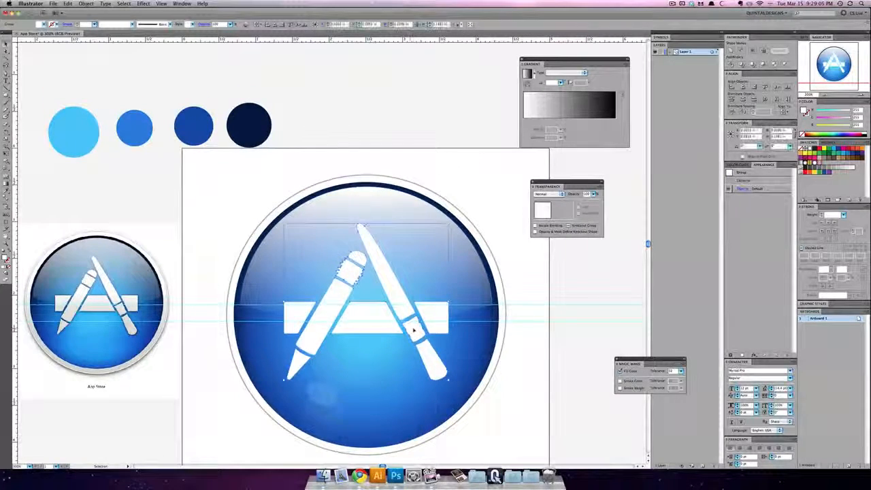
left_click(381, 360)
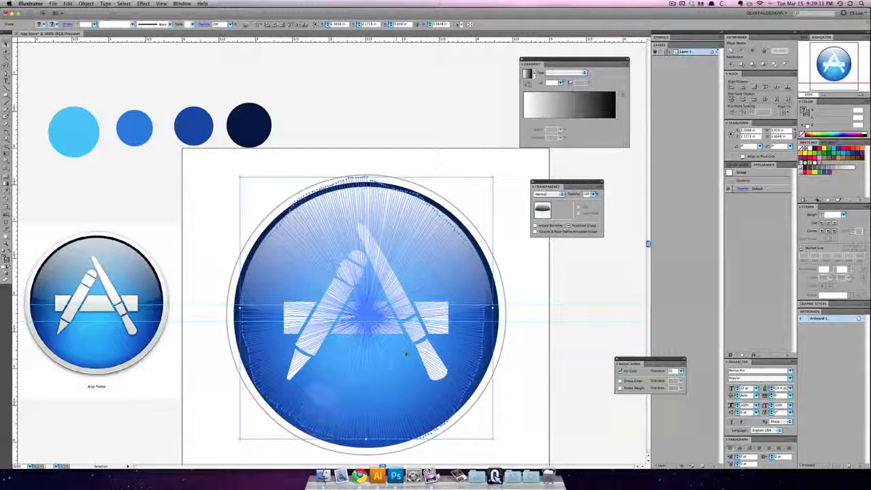
left_click(498, 277)
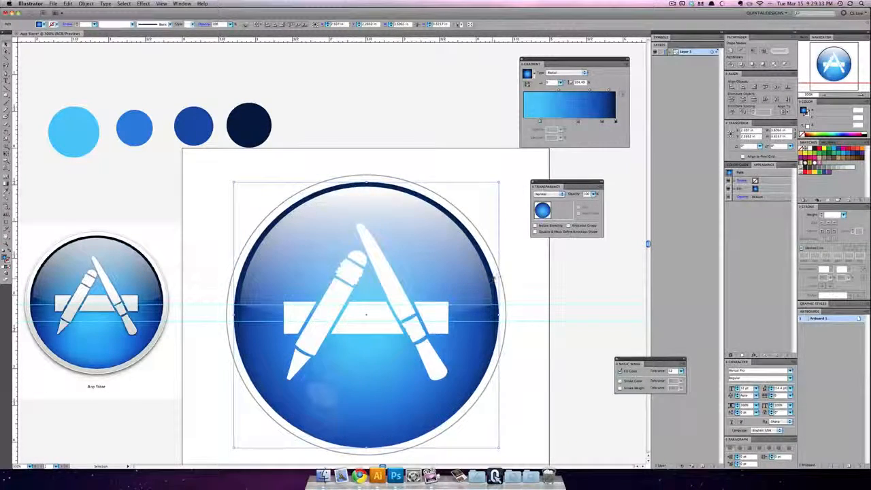
left_click(501, 265)
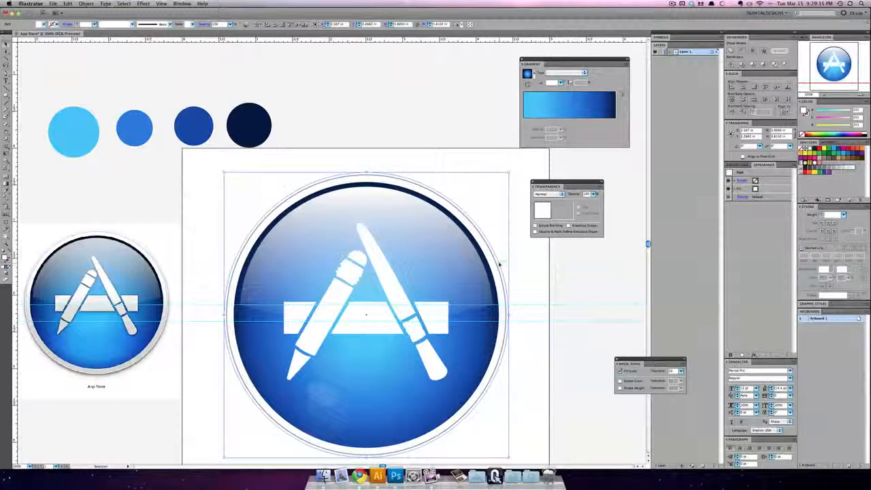
left_click(528, 269)
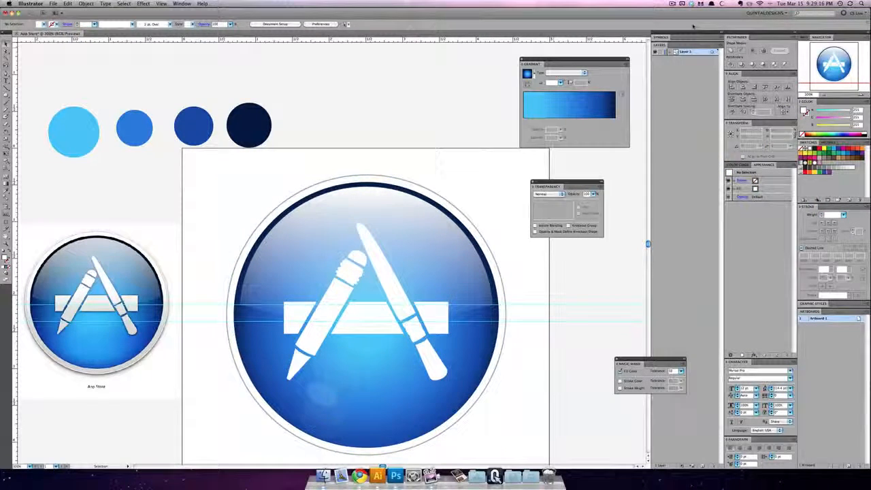
Step: Expand Layer 1's contents and delete the four blue colour sample circles above the artboard
left_click(670, 52)
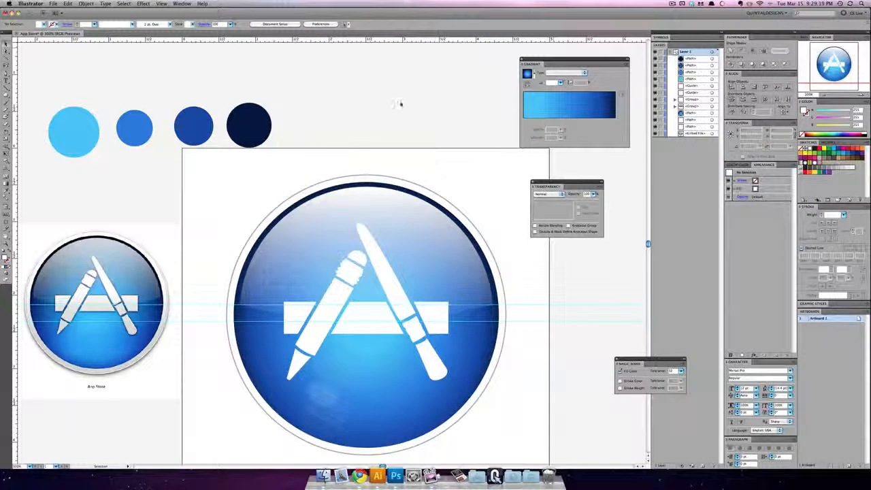
left_click_drag(347, 83, 32, 162)
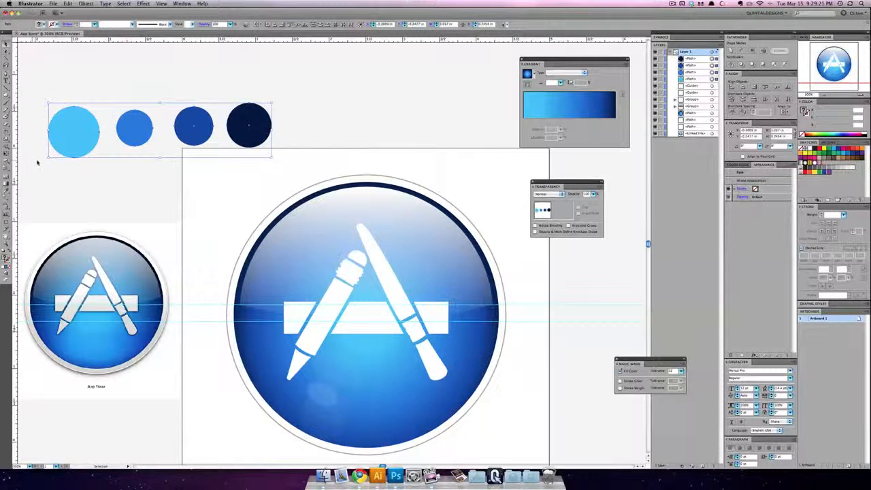
key("Delete")
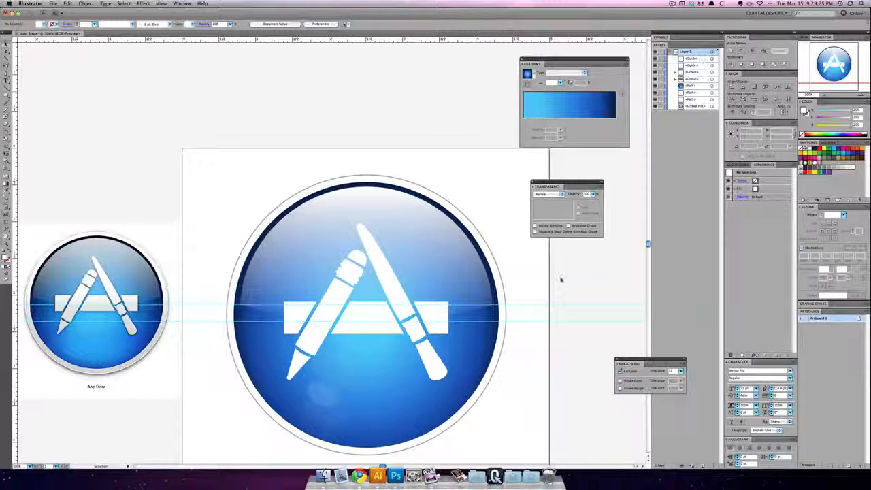
Step: Unlock the guides and delete both horizontal guides
right_click(554, 305)
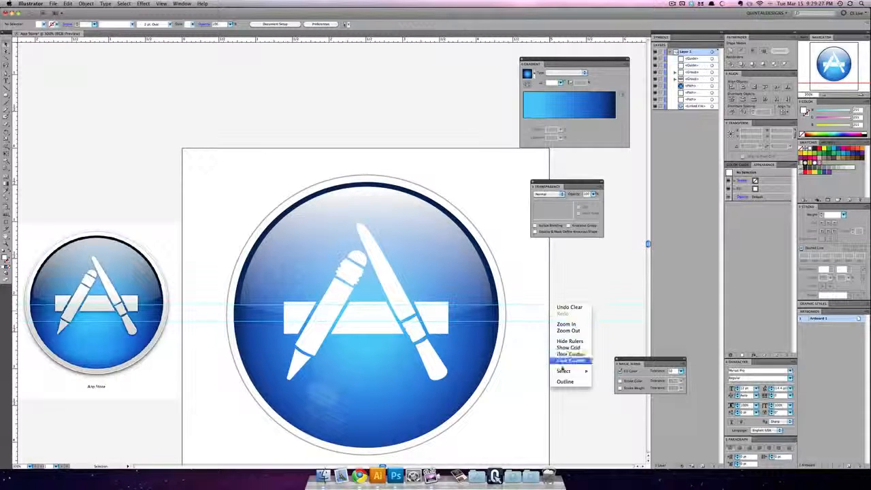
left_click(566, 361)
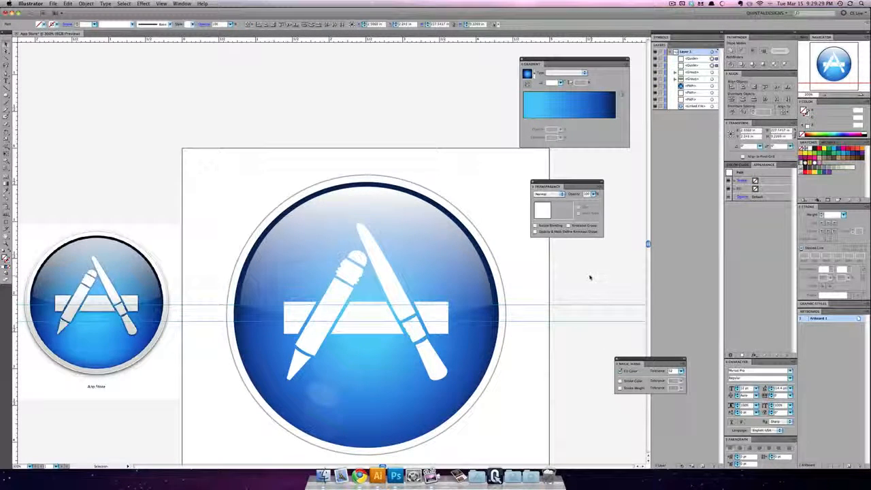
key("Delete")
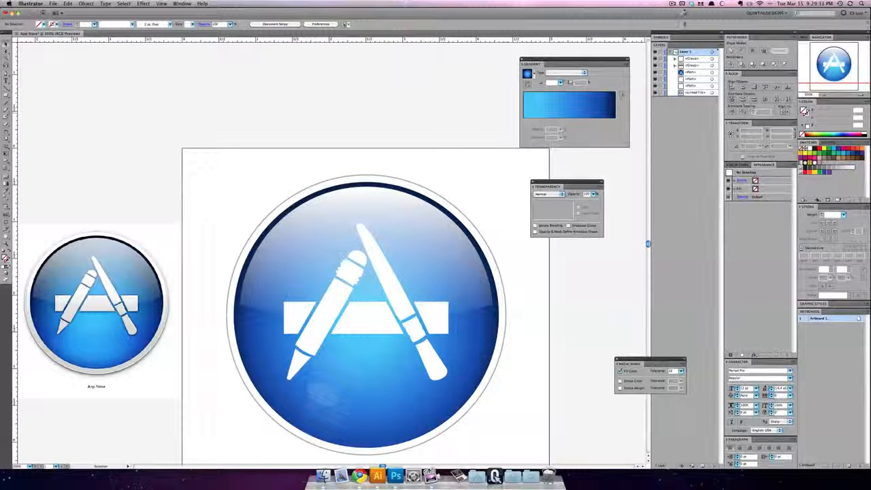
Step: Identify the topmost group by toggling its visibility, and rename this group of white tools as Icon
left_click(691, 59)
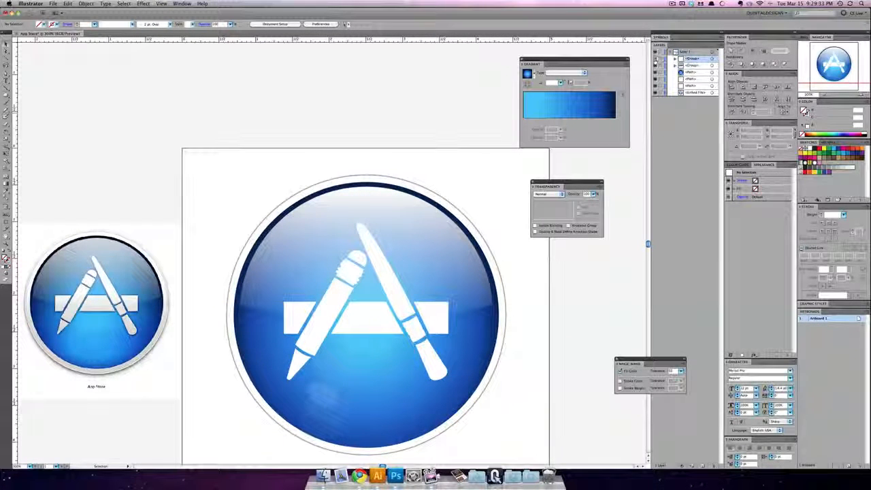
left_click(655, 59)
left_click(655, 59)
left_click(655, 60)
left_click(655, 59)
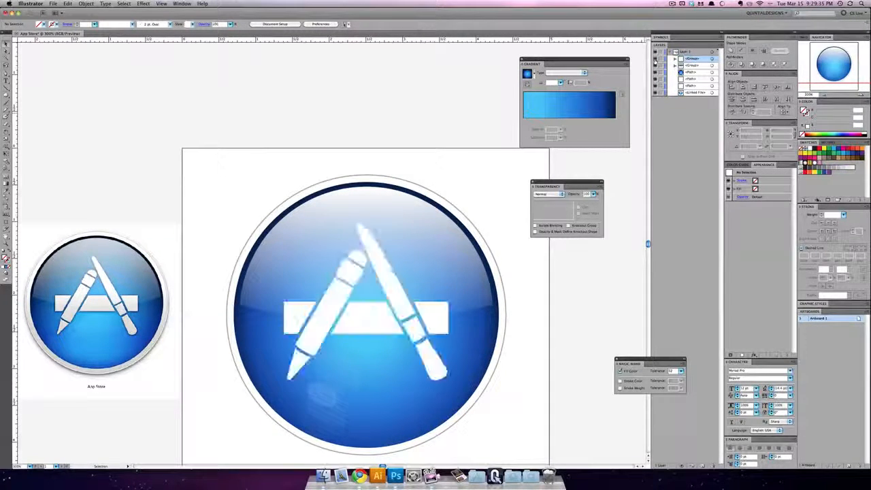
left_click(655, 59)
left_click(655, 59)
double_click(692, 60)
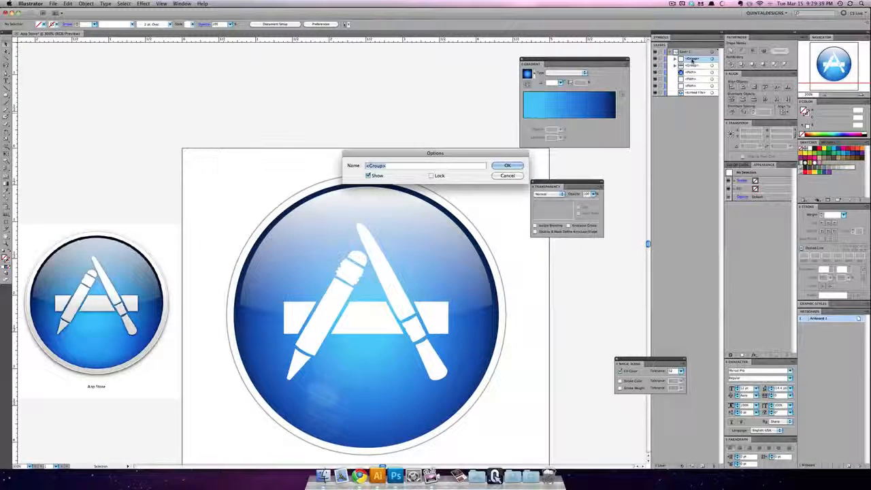
type("A")
key("BackSpace")
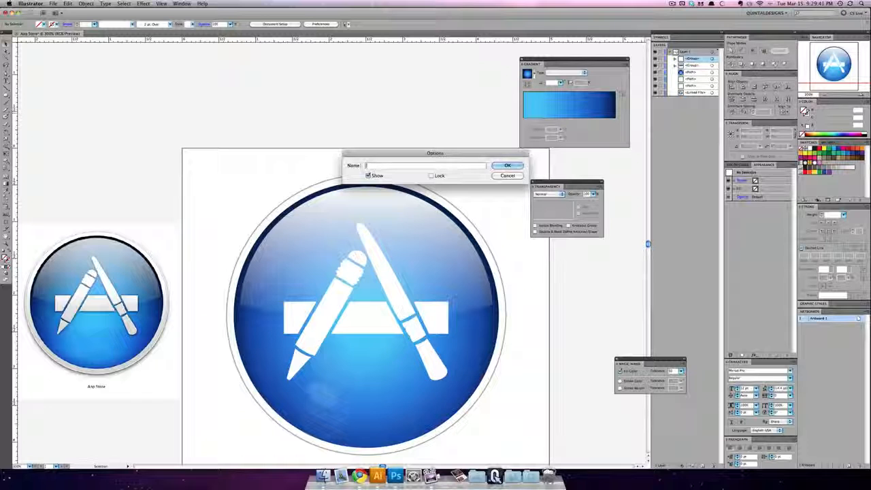
type("Icon")
key("Return")
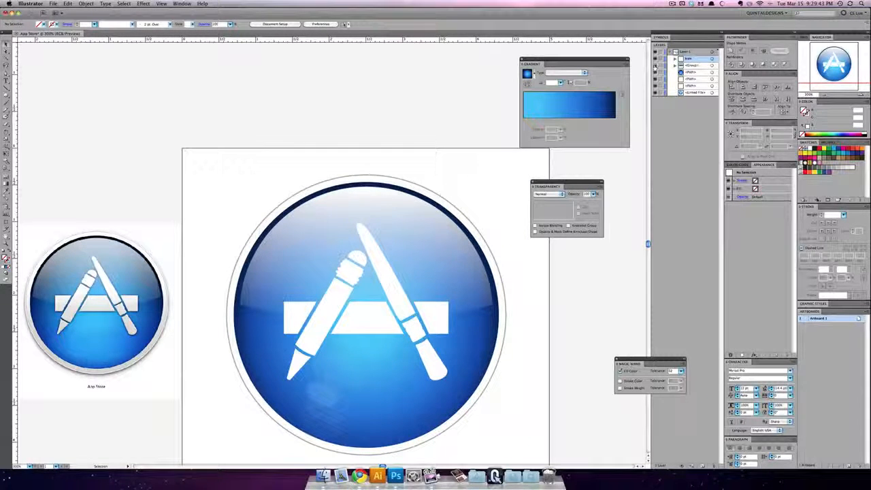
Step: Identify the second group by toggling its visibility, and rename this group of glossy effects as Hilights
left_click(655, 66)
left_click(654, 67)
left_click(655, 67)
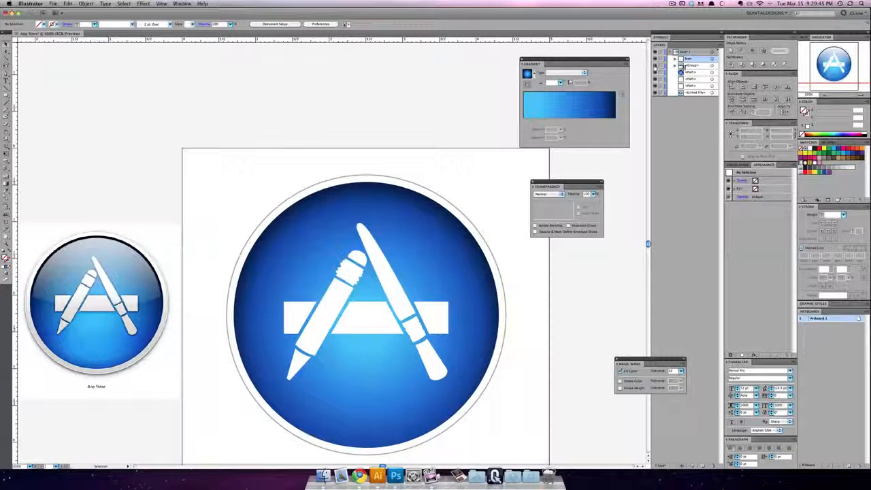
left_click(655, 67)
double_click(694, 66)
type("H")
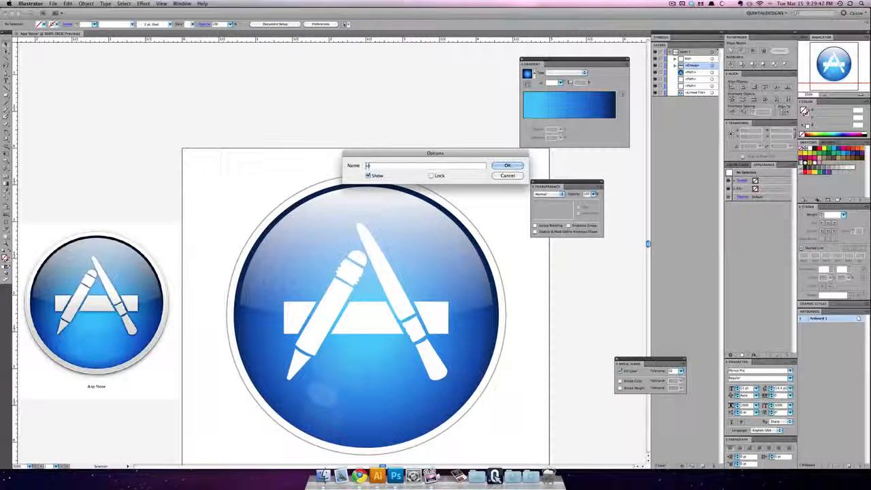
type("ilights")
key("Return")
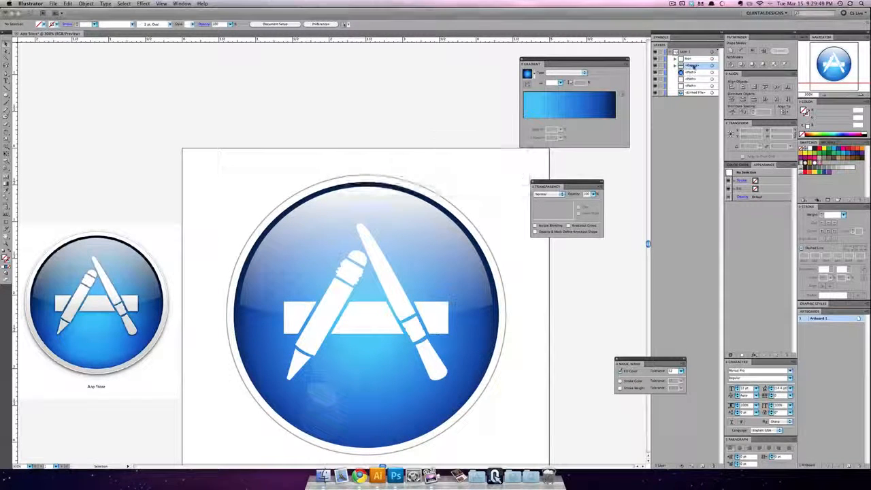
Step: Identify the path below the Hilights group by toggling its visibility, and rename this blue disc as Blue Base
left_click(655, 72)
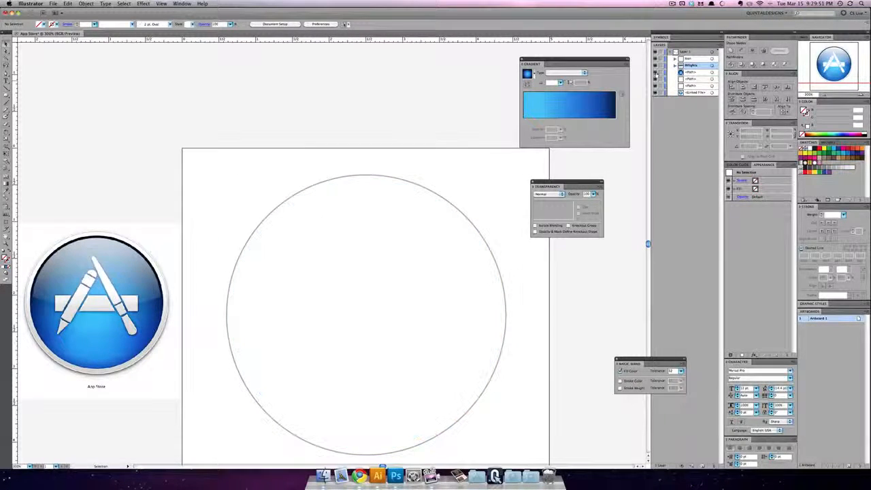
left_click(655, 72)
left_click(691, 72)
double_click(691, 72)
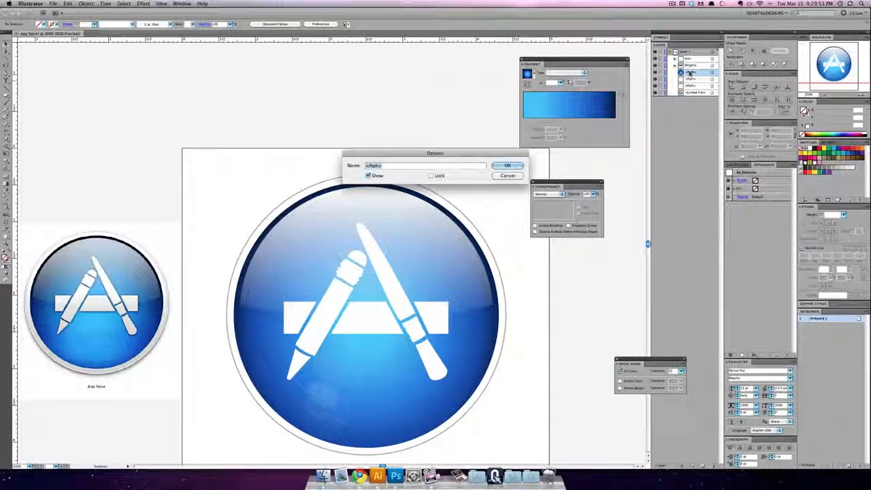
type("Blue Base")
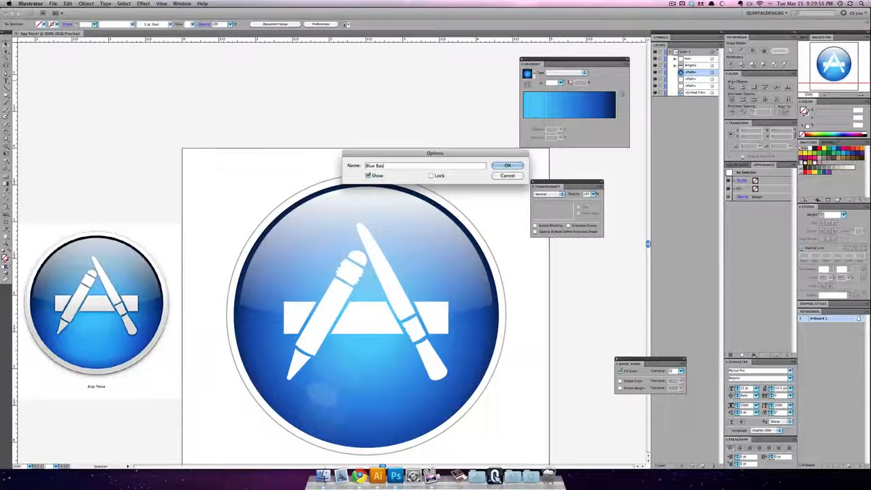
key("Return")
Step: Rename the path directly below Blue Base as White and the path beneath it as 2nd White
double_click(690, 80)
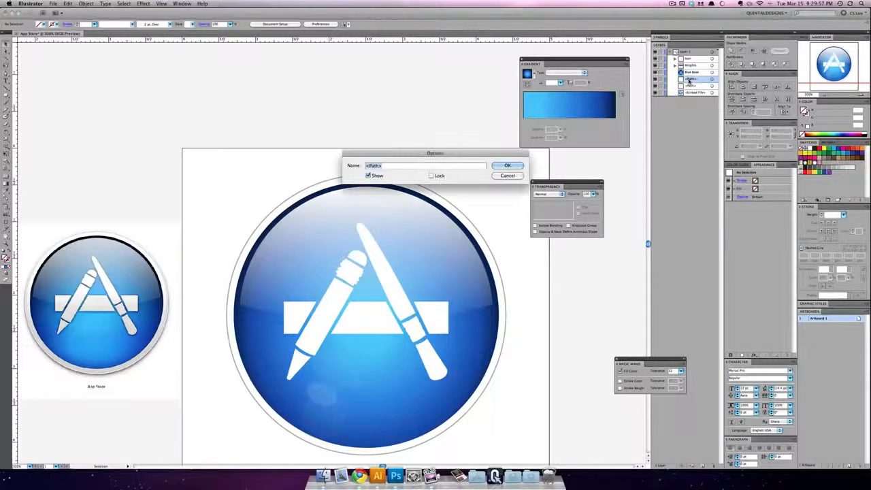
type("White")
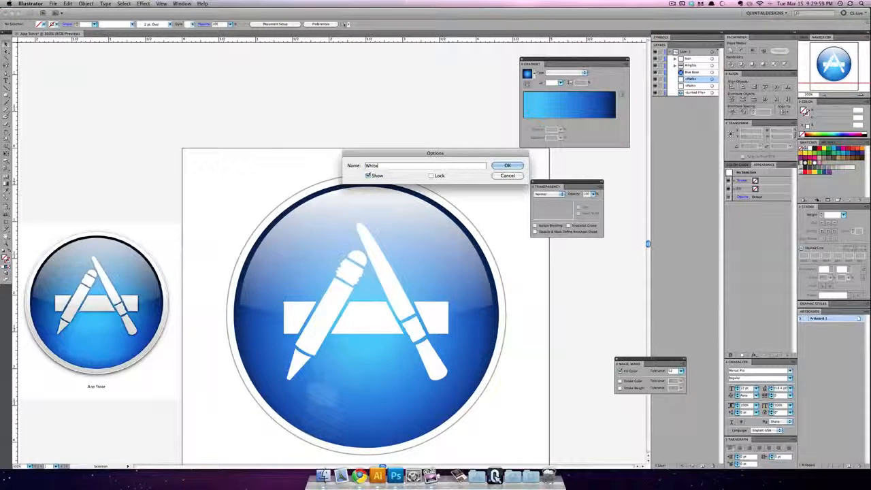
key("Return")
double_click(691, 86)
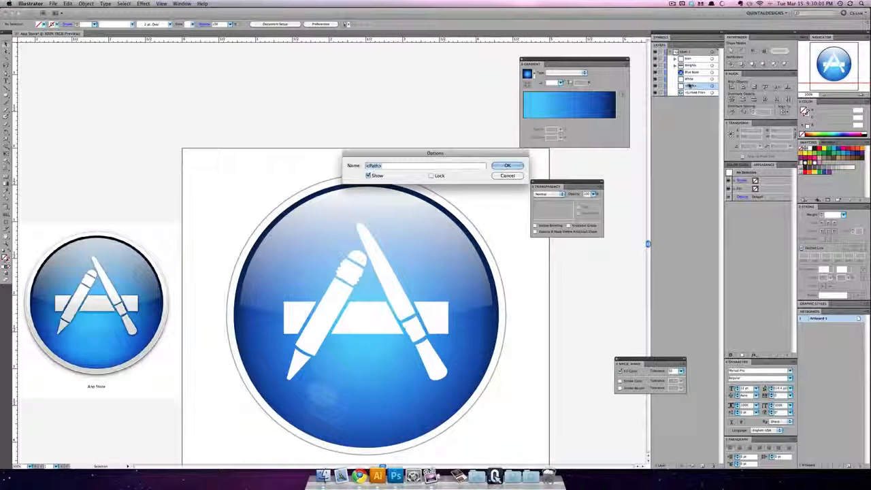
type("2nd White")
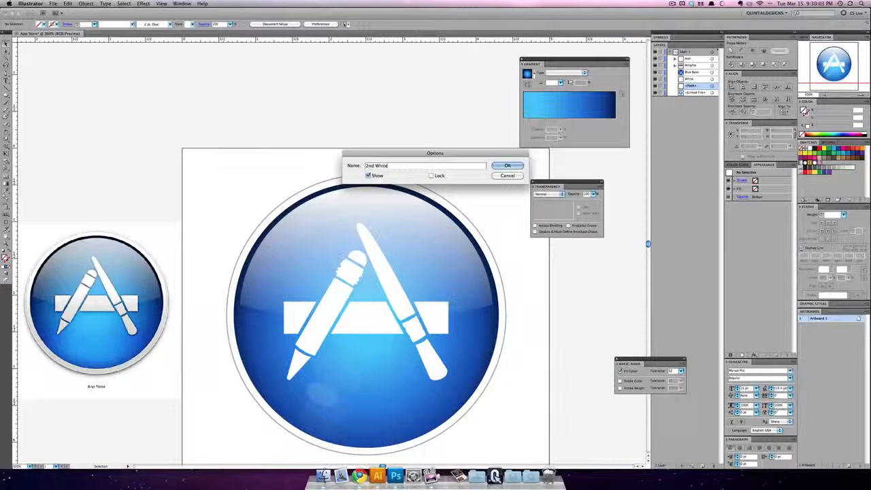
key("Return")
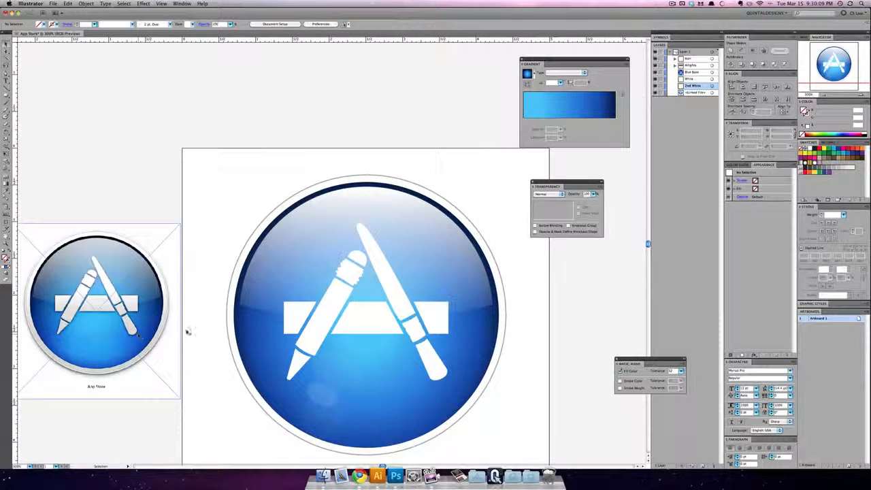
Step: Fill the Icon tools group with a two-stop radial gradient of pale grey and white, replacing the blue stops and placing one at each end
left_click(355, 315)
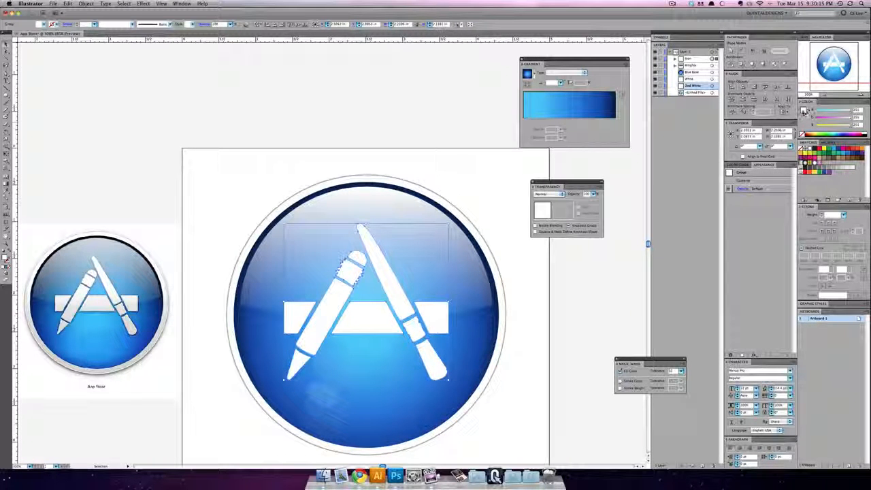
left_click_drag(603, 125, 598, 122)
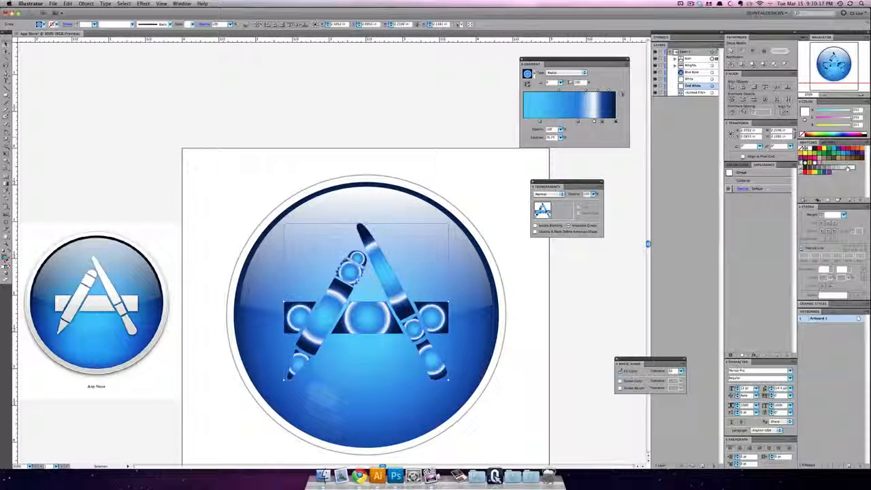
left_click_drag(849, 167, 543, 138)
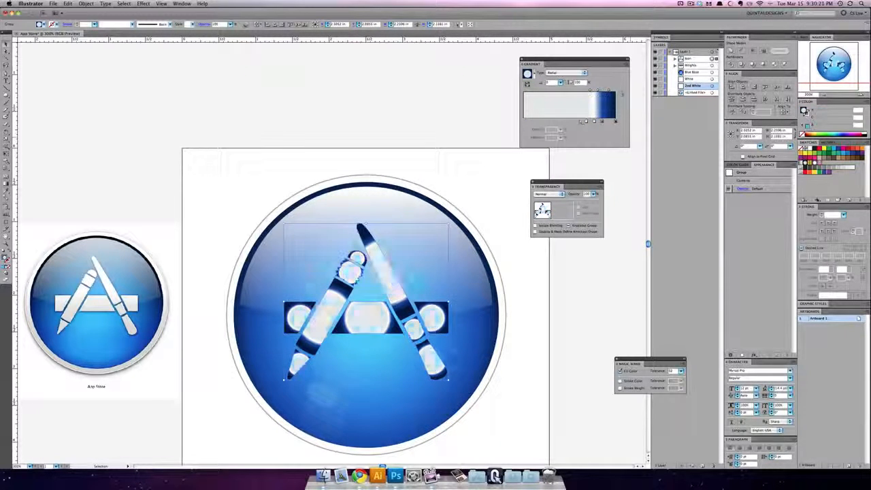
left_click_drag(614, 121, 528, 123)
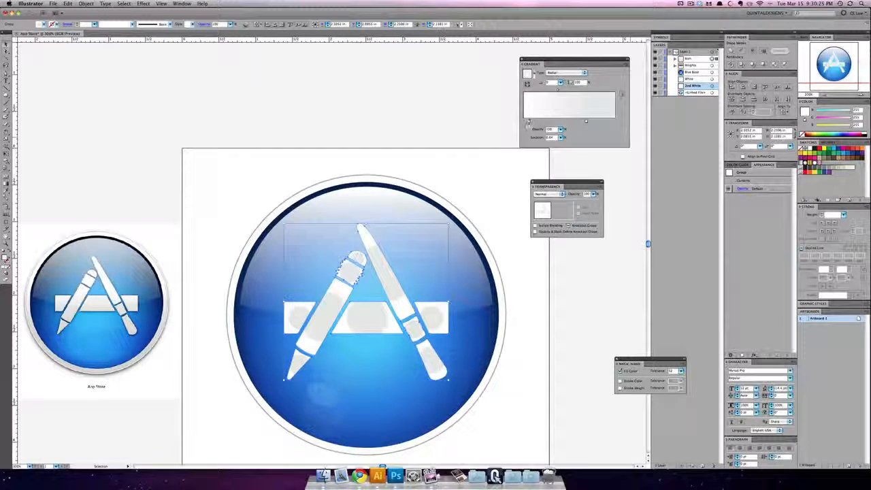
left_click_drag(587, 123, 644, 125)
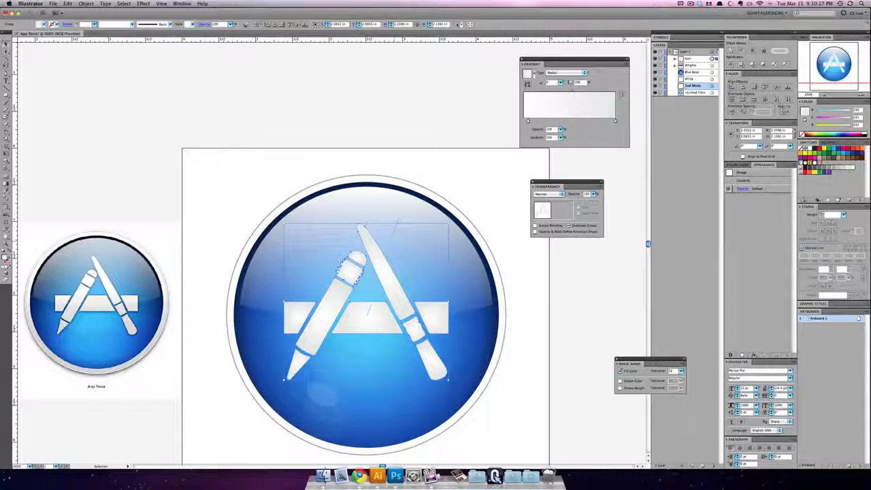
Step: Change the tools' gradient to Linear and run it vertically from the top of the tools to their base
left_click(6, 184)
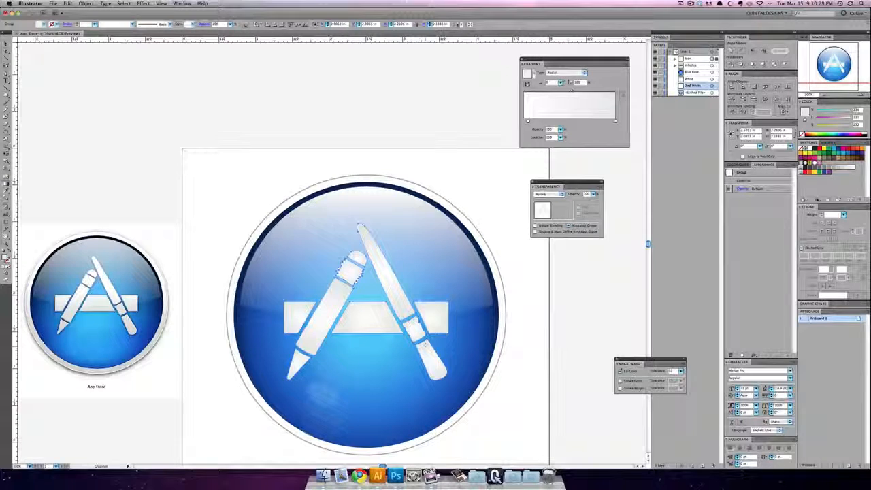
left_click_drag(370, 318, 448, 319)
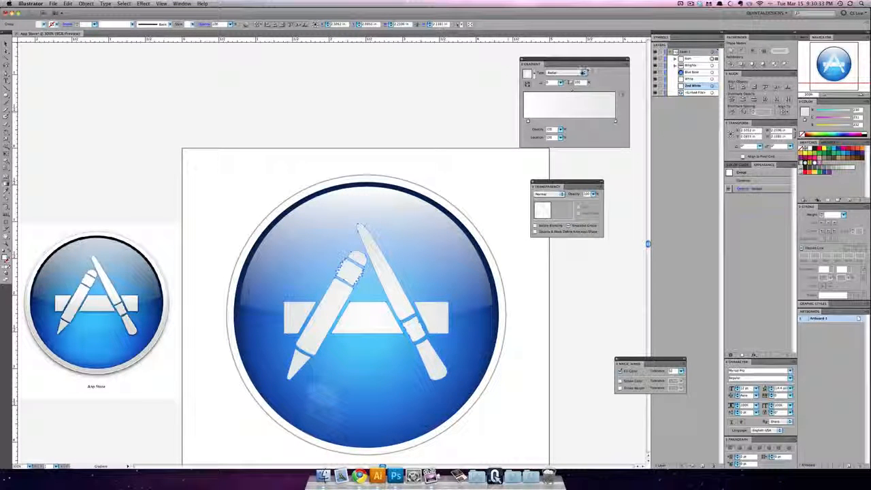
left_click(583, 72)
left_click(570, 75)
left_click_drag(371, 236, 367, 370)
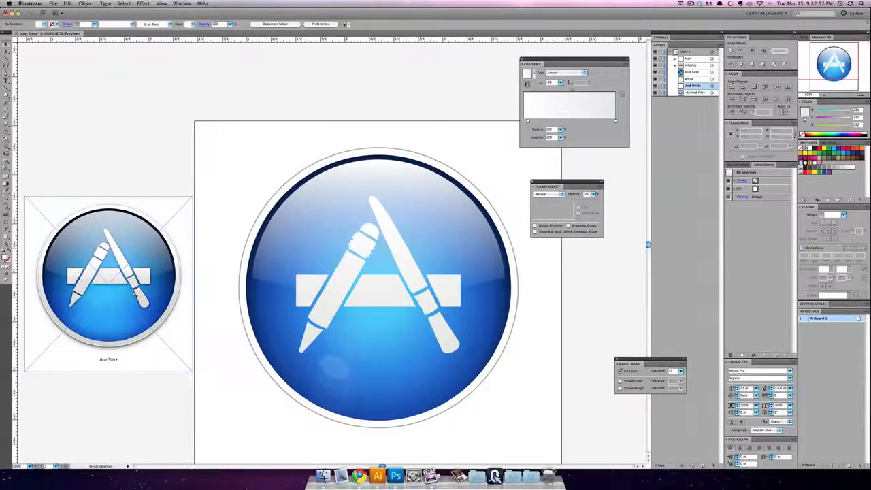
Step: Give the tools group a 1 pt white stroke aligned to the inside of its shapes, and deselect it
key("super+equal")
mouse_move(187, 280)
left_mouse_down()
mouse_move(190, 271)
mouse_move(187, 286)
left_mouse_up()
left_click(345, 315)
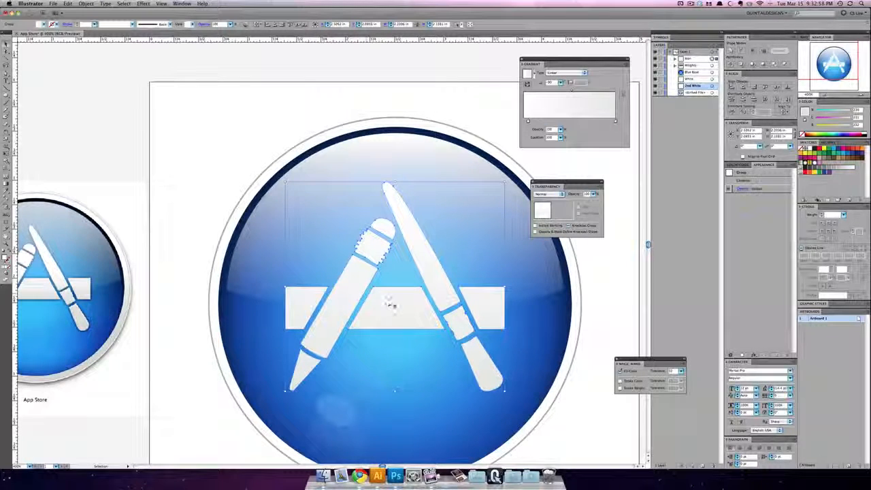
left_click(9, 262)
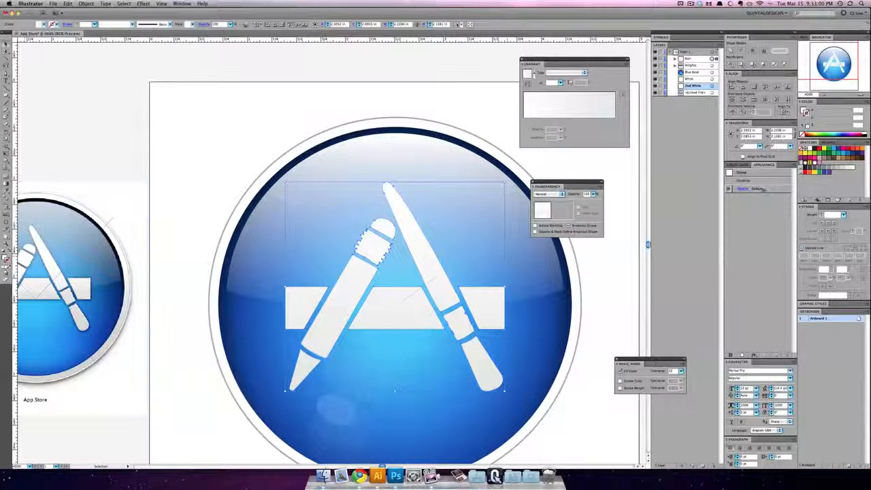
left_click(805, 148)
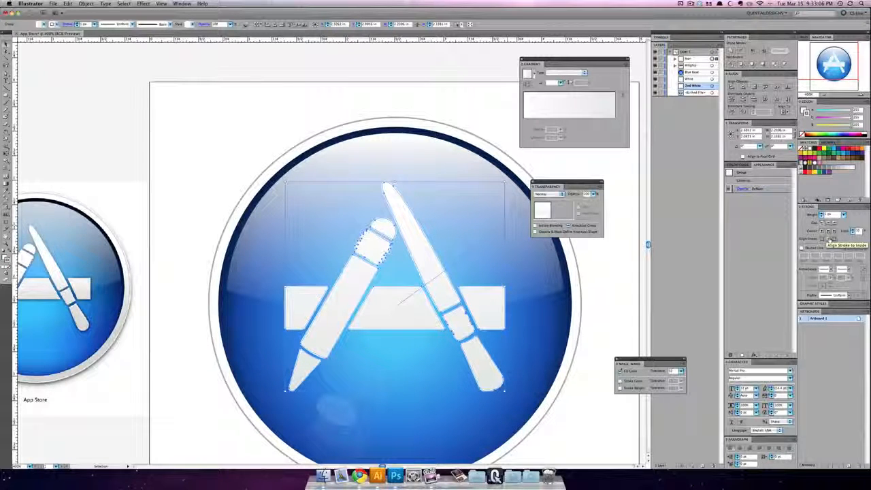
left_click(830, 239)
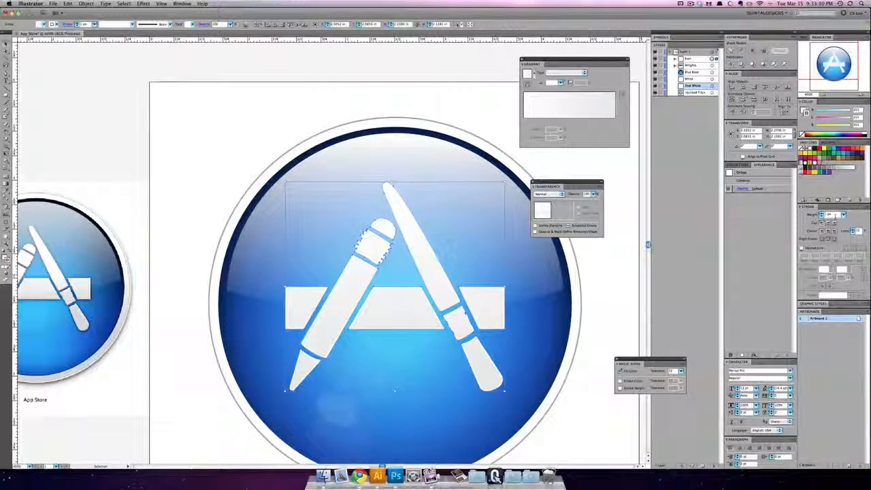
left_click(427, 102)
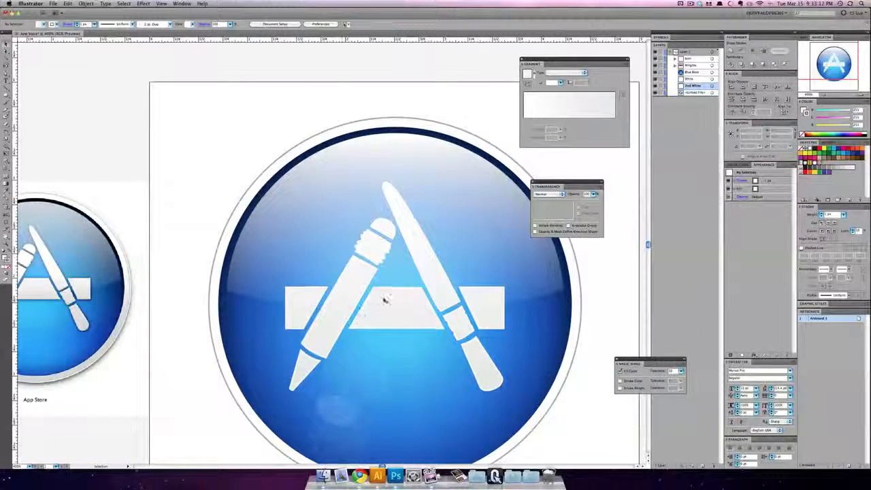
Step: Start a Drop Shadow effect on the tools group and set its X and Y offsets to 0 in
left_click(397, 305)
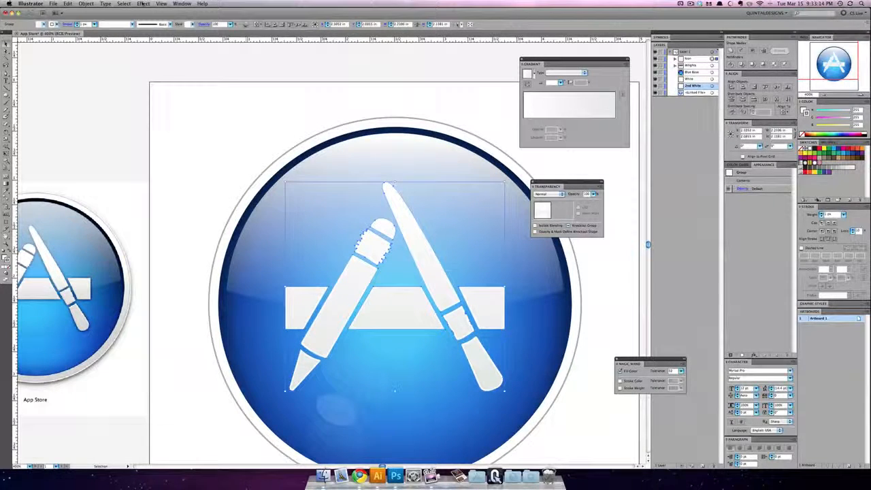
left_click(143, 5)
mouse_move(163, 97)
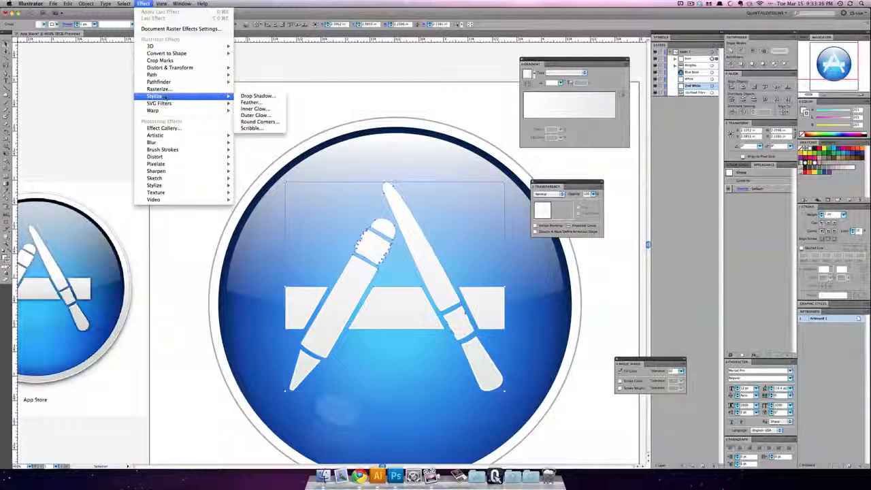
left_click(254, 96)
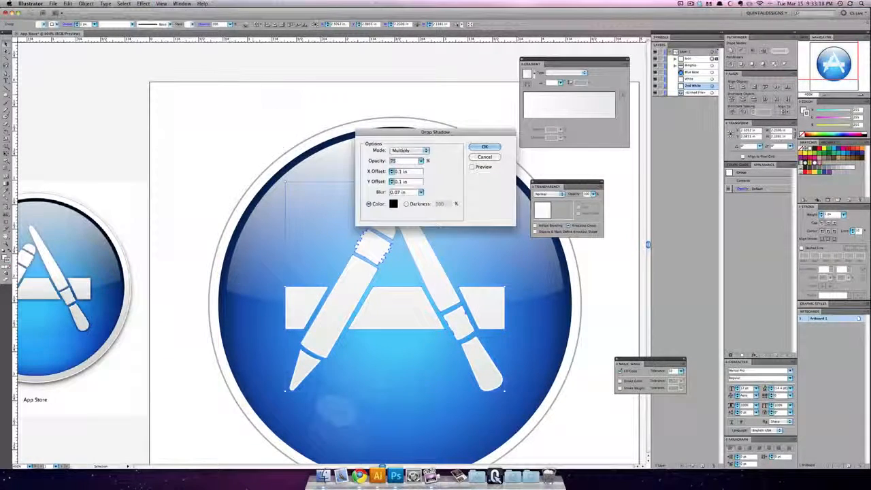
key("Tab")
key("Tab")
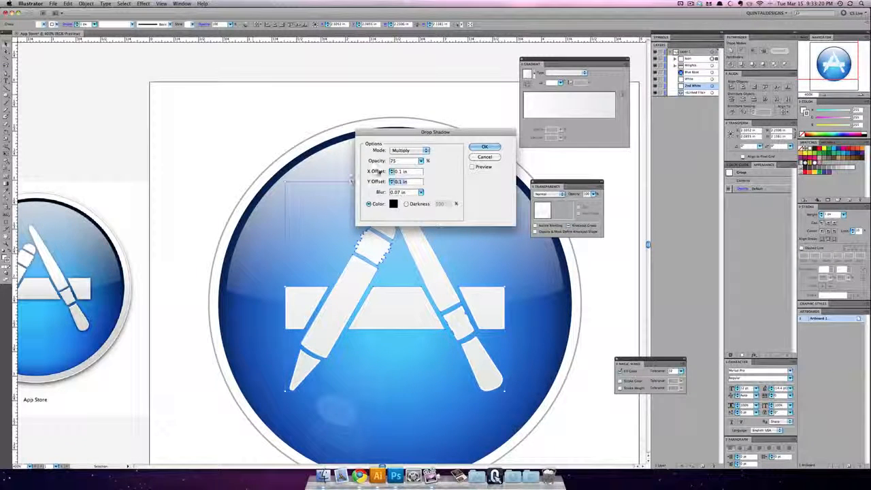
key("Down")
left_click(410, 171)
key("Down")
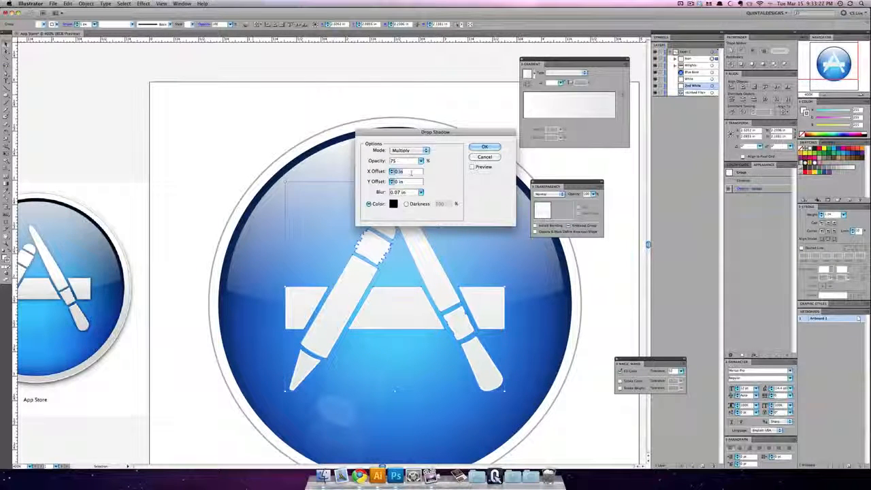
Step: Preview the tools' drop shadow, set its blur to 0.03 in and its opacity to 50%, and apply the effect
left_click(472, 168)
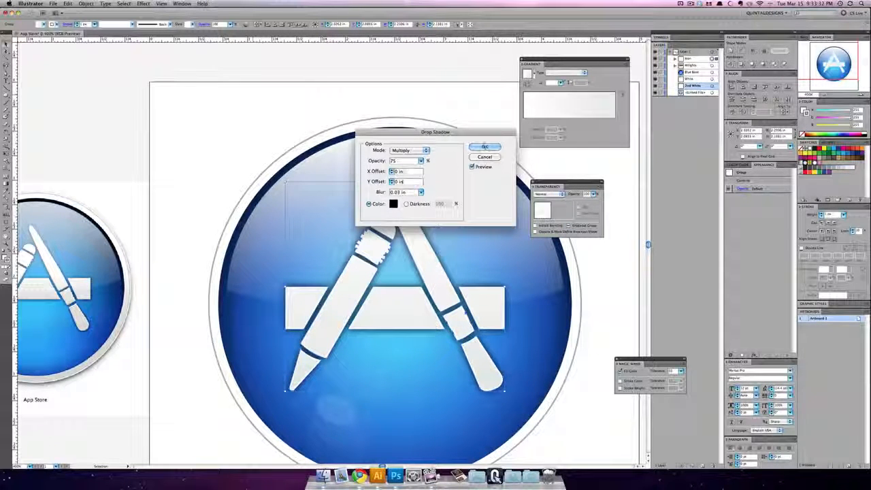
double_click(406, 161)
type("60")
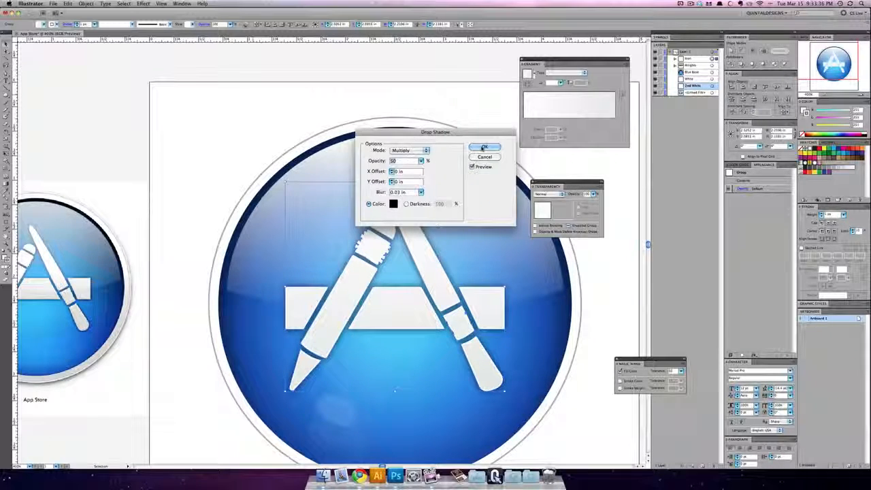
left_click(485, 146)
Step: Deselect the outer circle and compare the whole icon with the reference image beside the artboard
key("super+z")
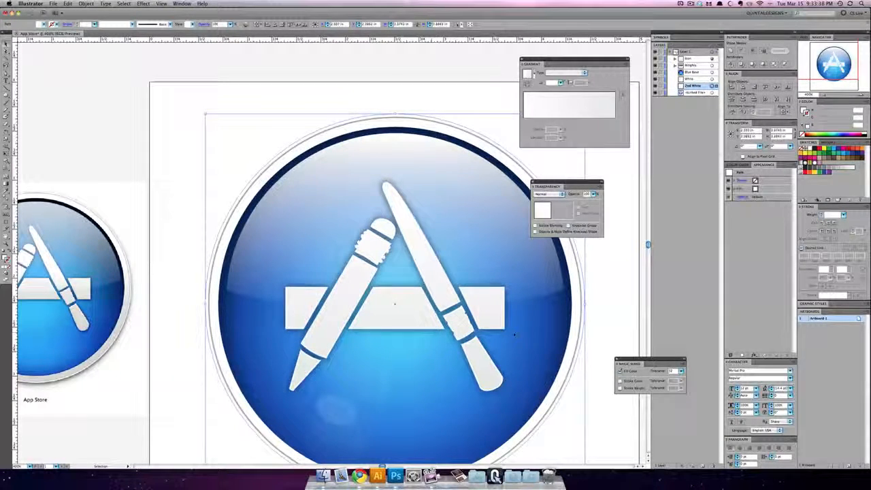
left_click_drag(476, 281, 415, 292)
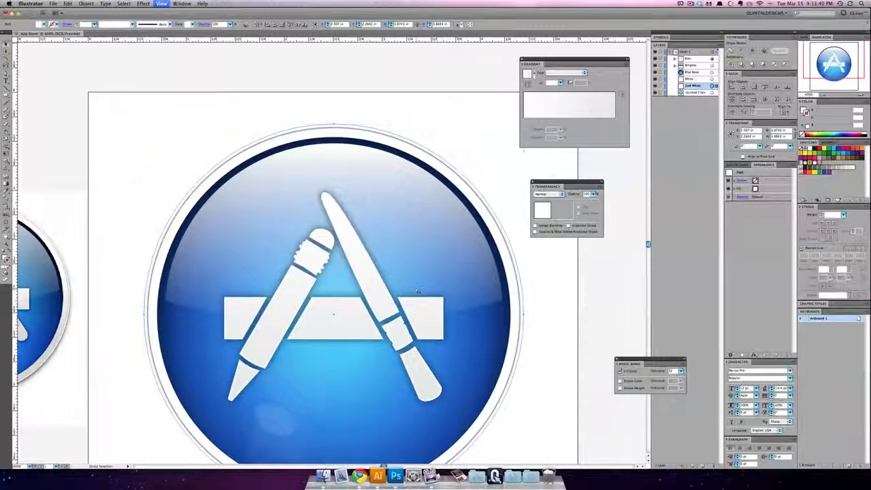
key("super+minus")
key("super+minus")
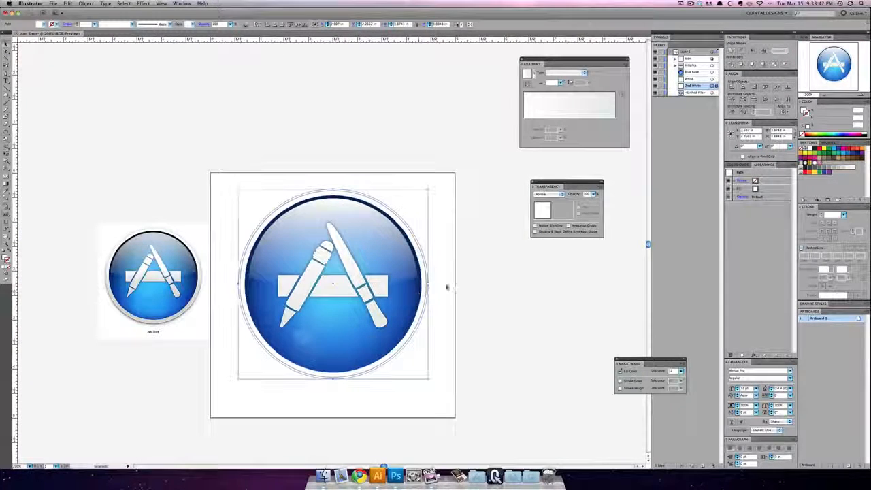
left_click(462, 285)
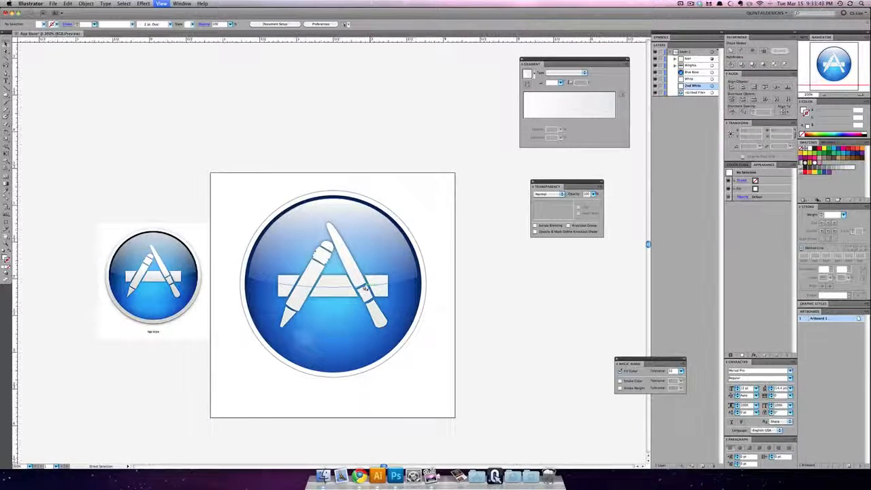
Step: Apply the previously used Drop Shadow effect to the outermost white circle, the 2nd White path
key("super+equal")
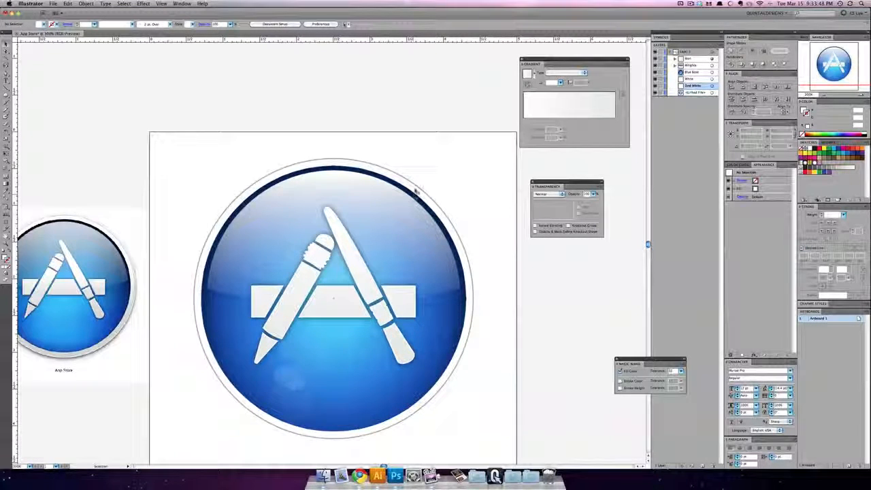
left_click(421, 185)
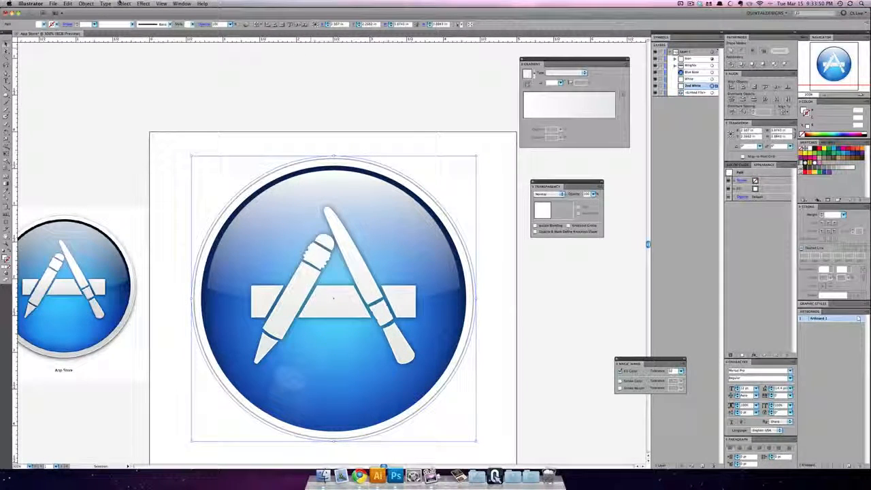
left_click(143, 4)
left_click(147, 12)
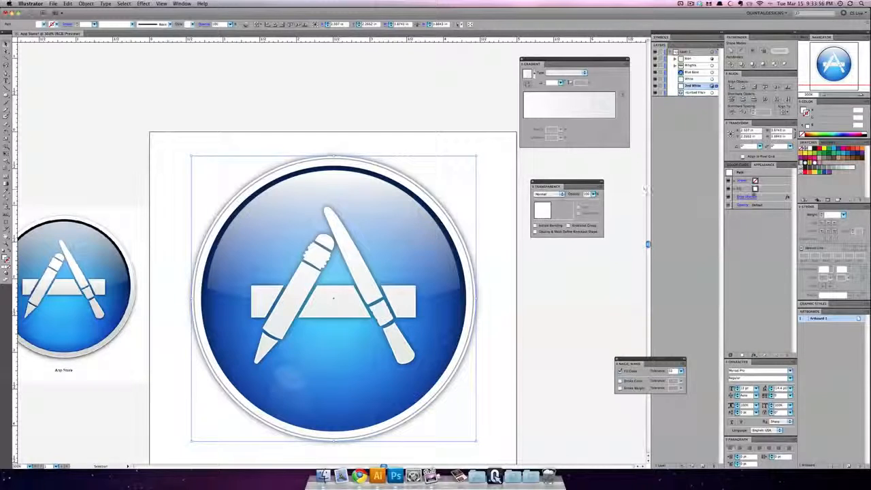
Step: Edit the outermost circle's drop shadow with preview on, set its Y offset to 0.05 in, apply it and deselect the circle
left_click(746, 197)
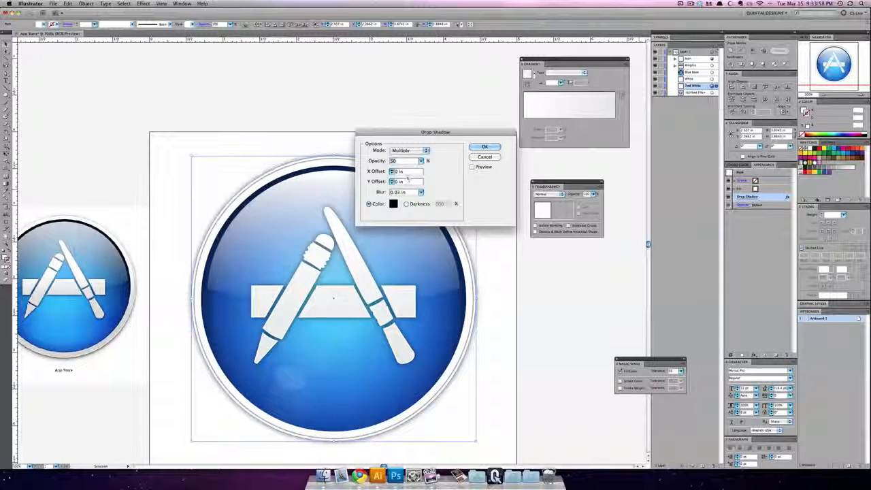
left_click(411, 182)
key("Up")
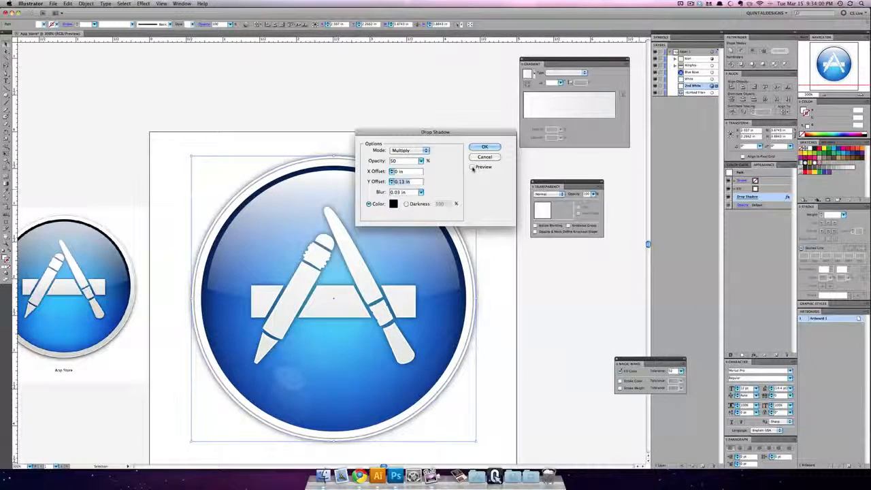
left_click(472, 167)
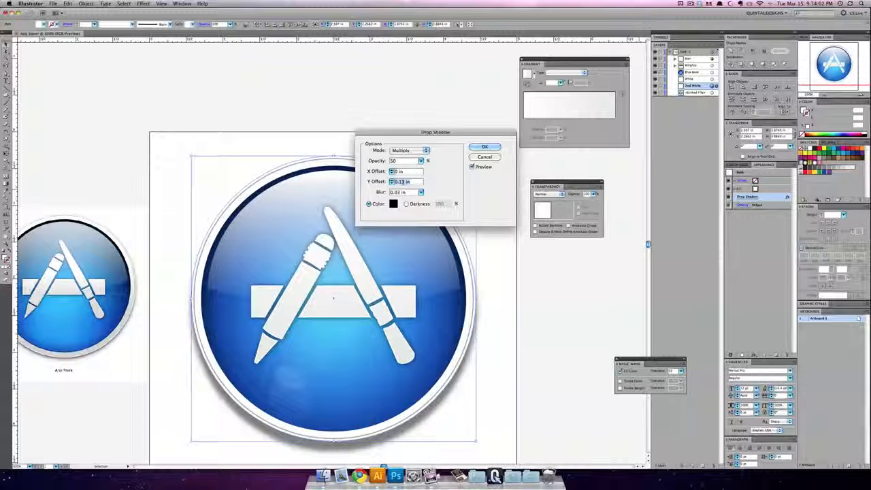
left_click(400, 181)
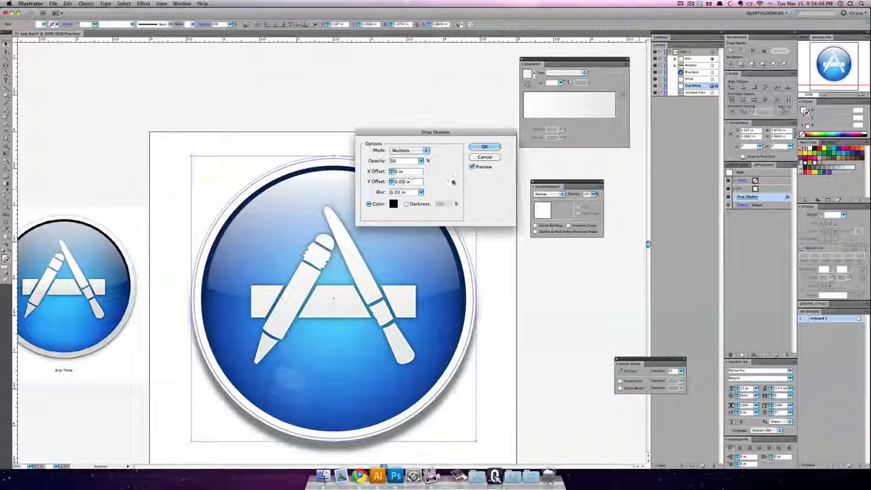
left_click(485, 147)
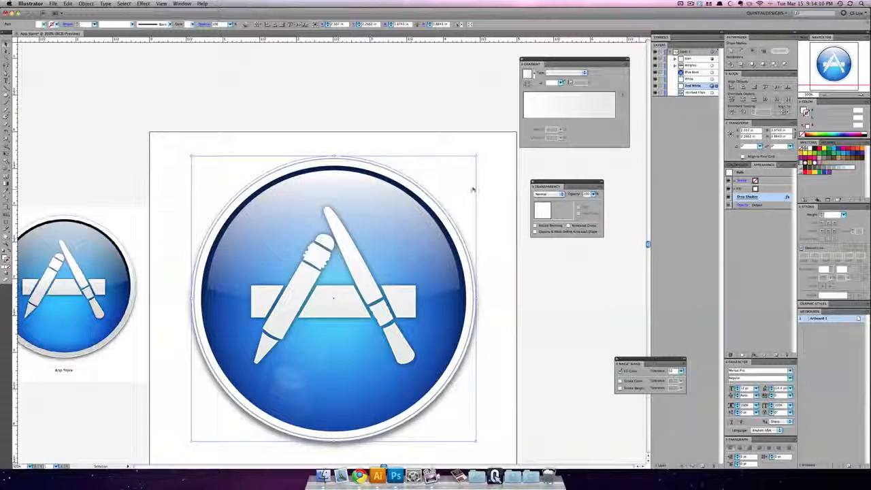
left_click(481, 189)
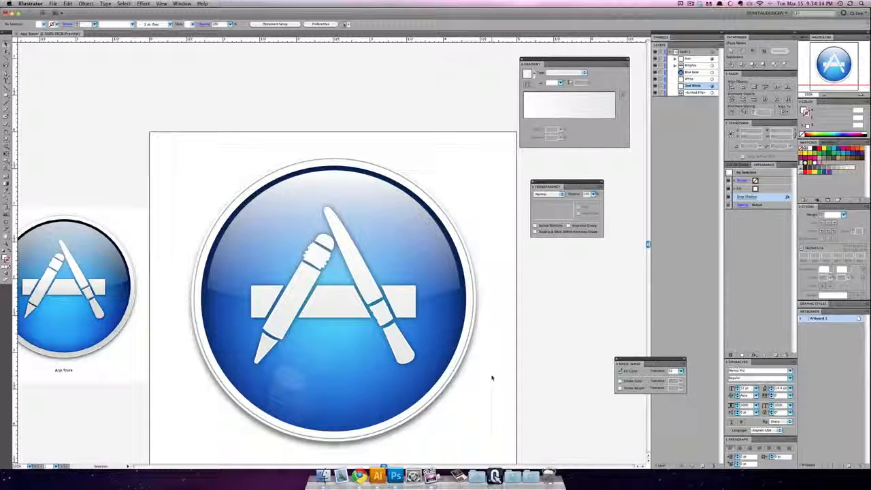
Step: Fill the inner white circle with the light grey linear gradient, running vertically from its top edge to its bottom edge, and deselect it
left_click(467, 265)
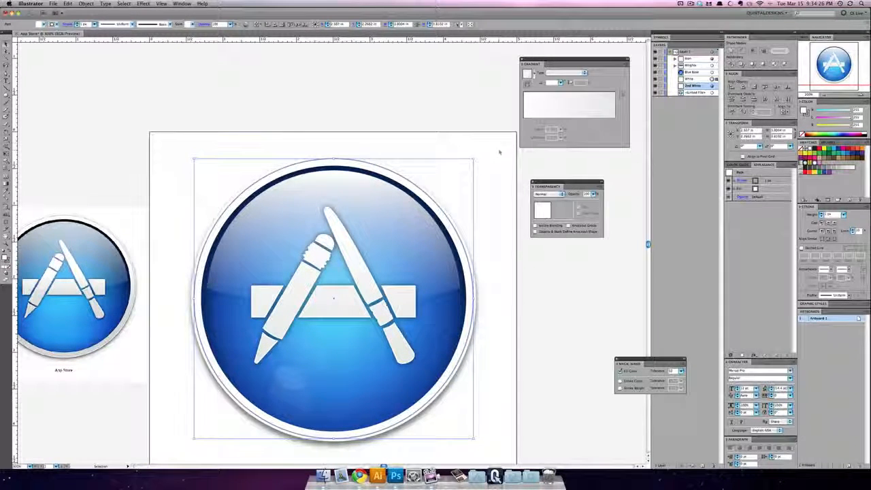
left_click(577, 117)
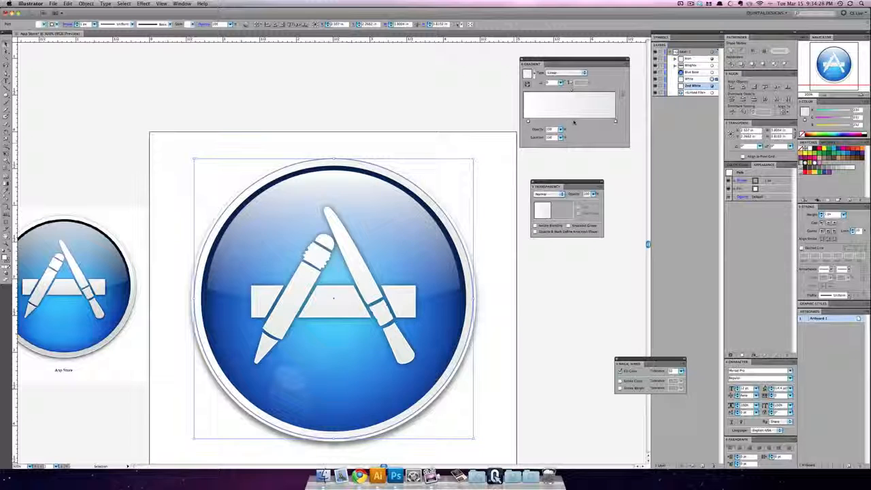
left_click(6, 188)
left_click_drag(334, 160, 333, 439)
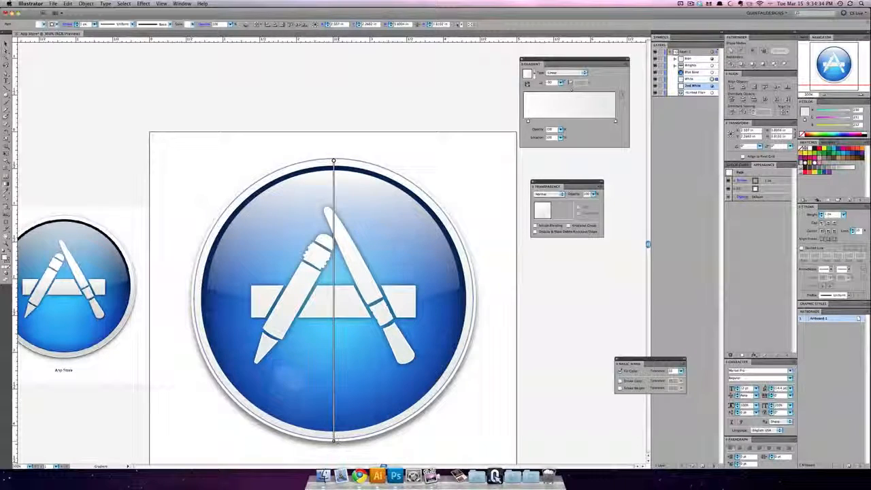
key("v")
left_click(143, 104)
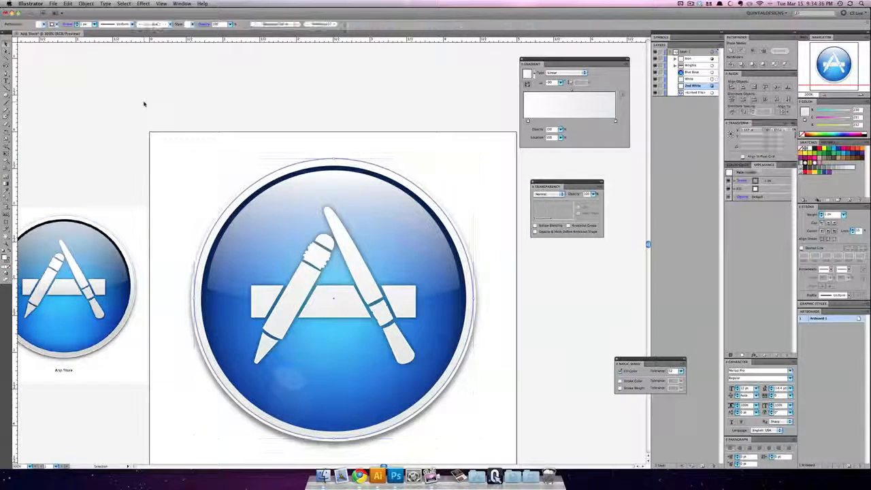
Step: Add the text caption "App Store" on the artboard below the icon
key("super+minus")
key("super+minus")
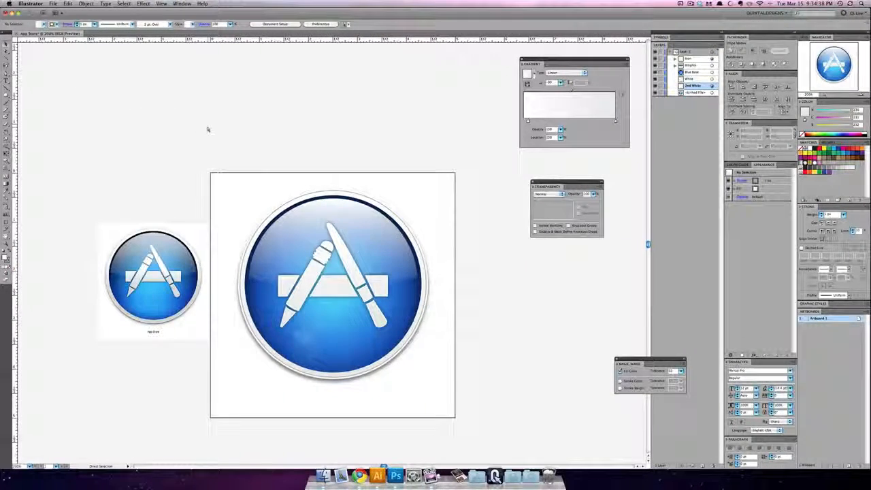
key("super+plus")
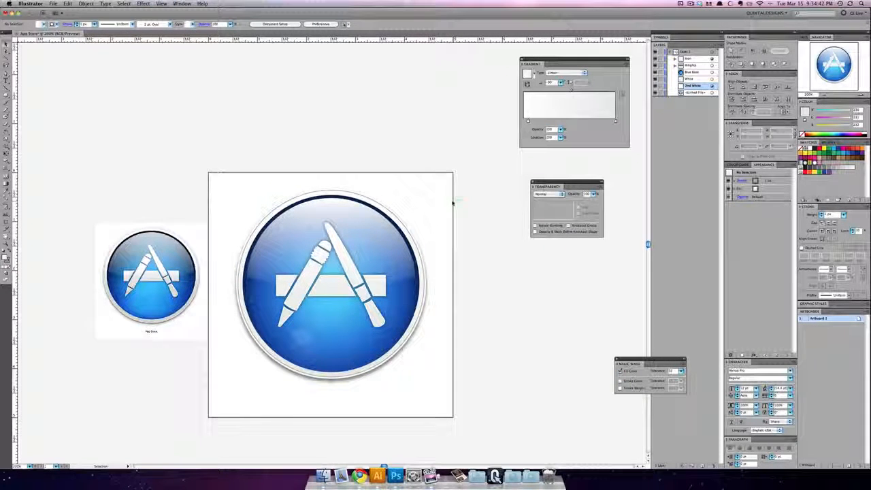
left_click(7, 81)
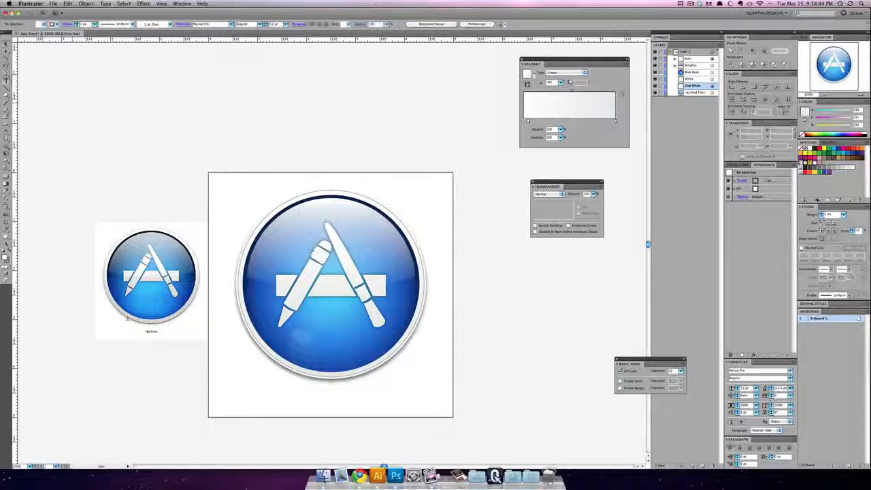
left_click(292, 400)
type("App")
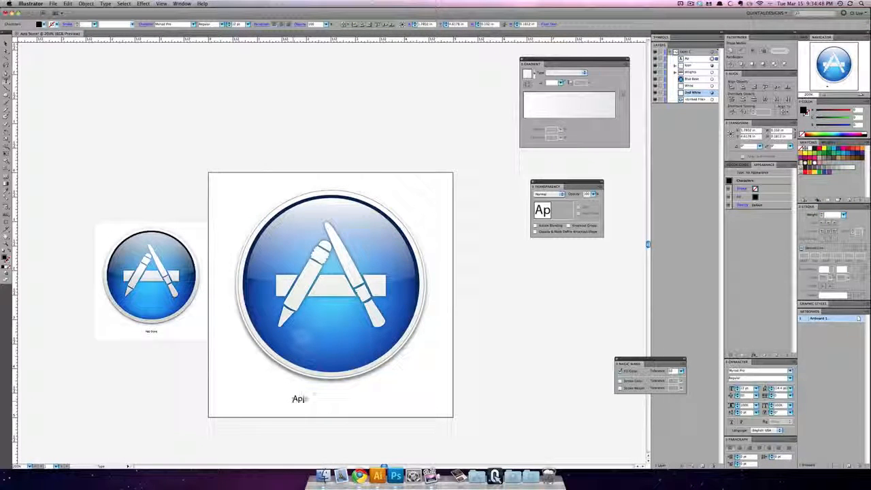
type(" Store")
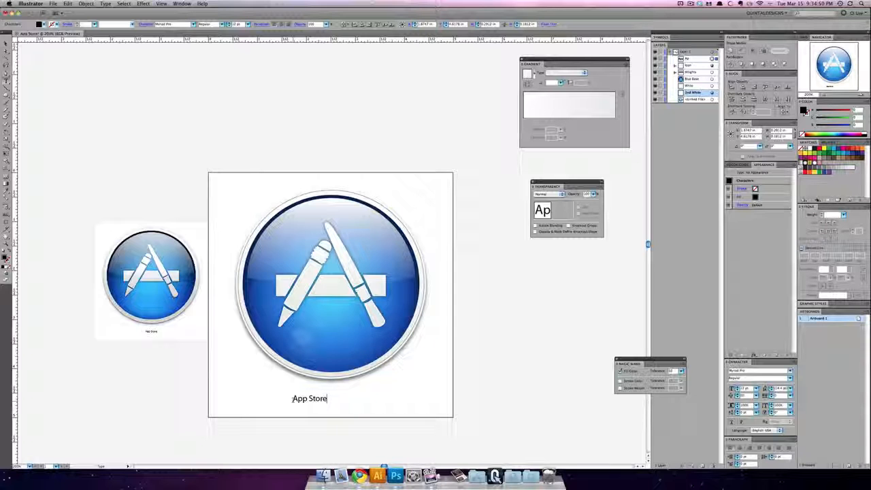
Step: Move the "App Store" caption horizontally so it sits centred beneath the icon, and deselect it
key("super+a")
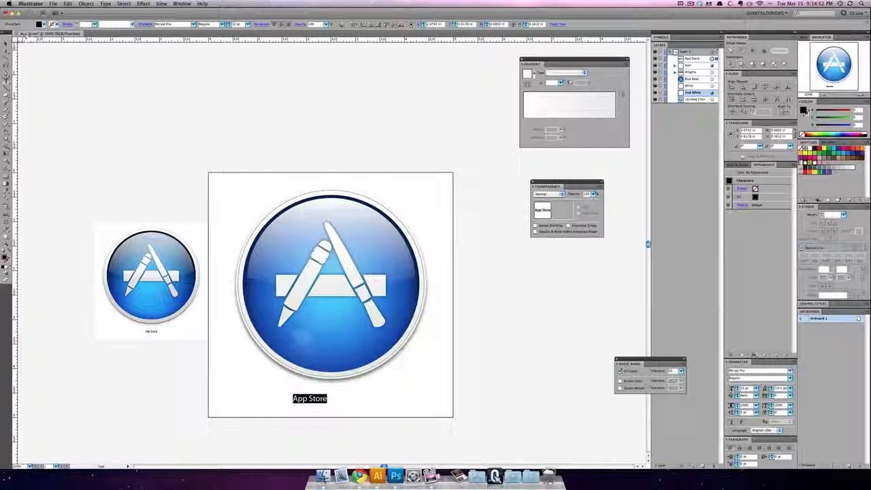
key("Escape")
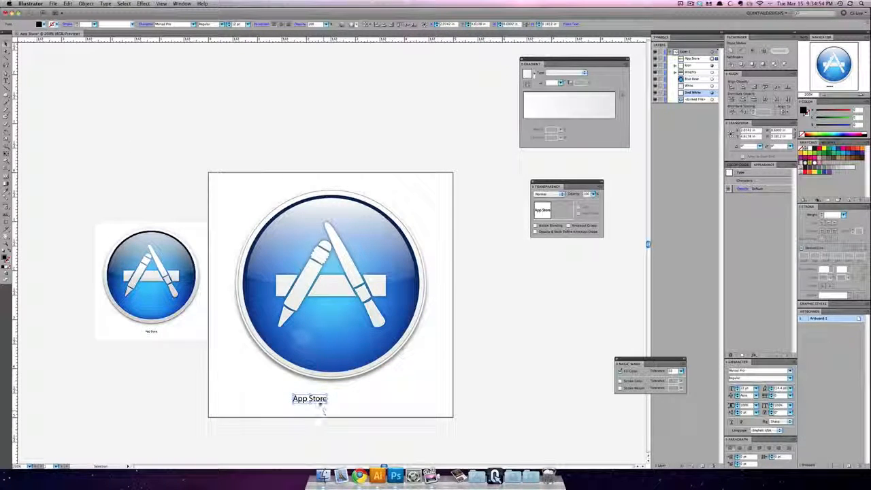
left_click_drag(320, 400, 345, 400)
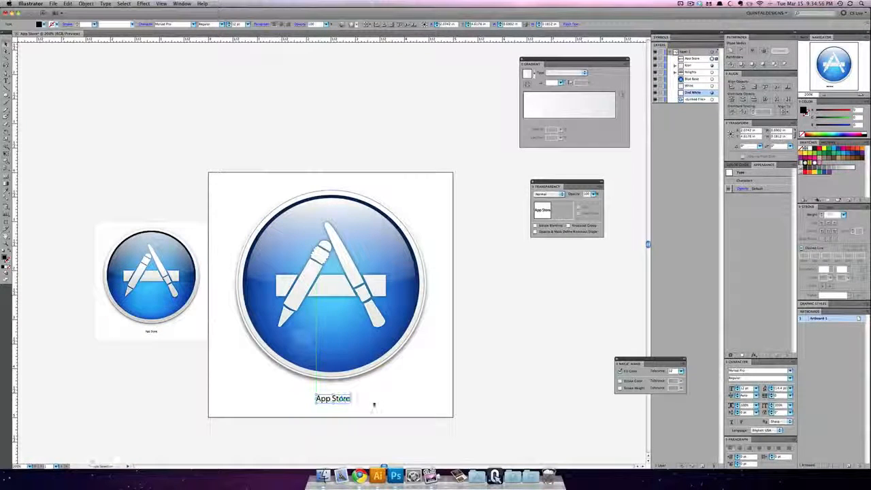
left_click(373, 404)
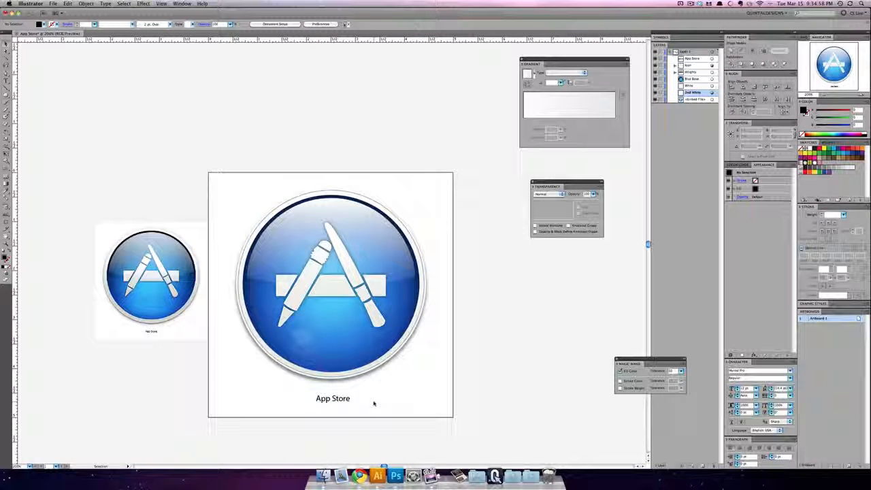